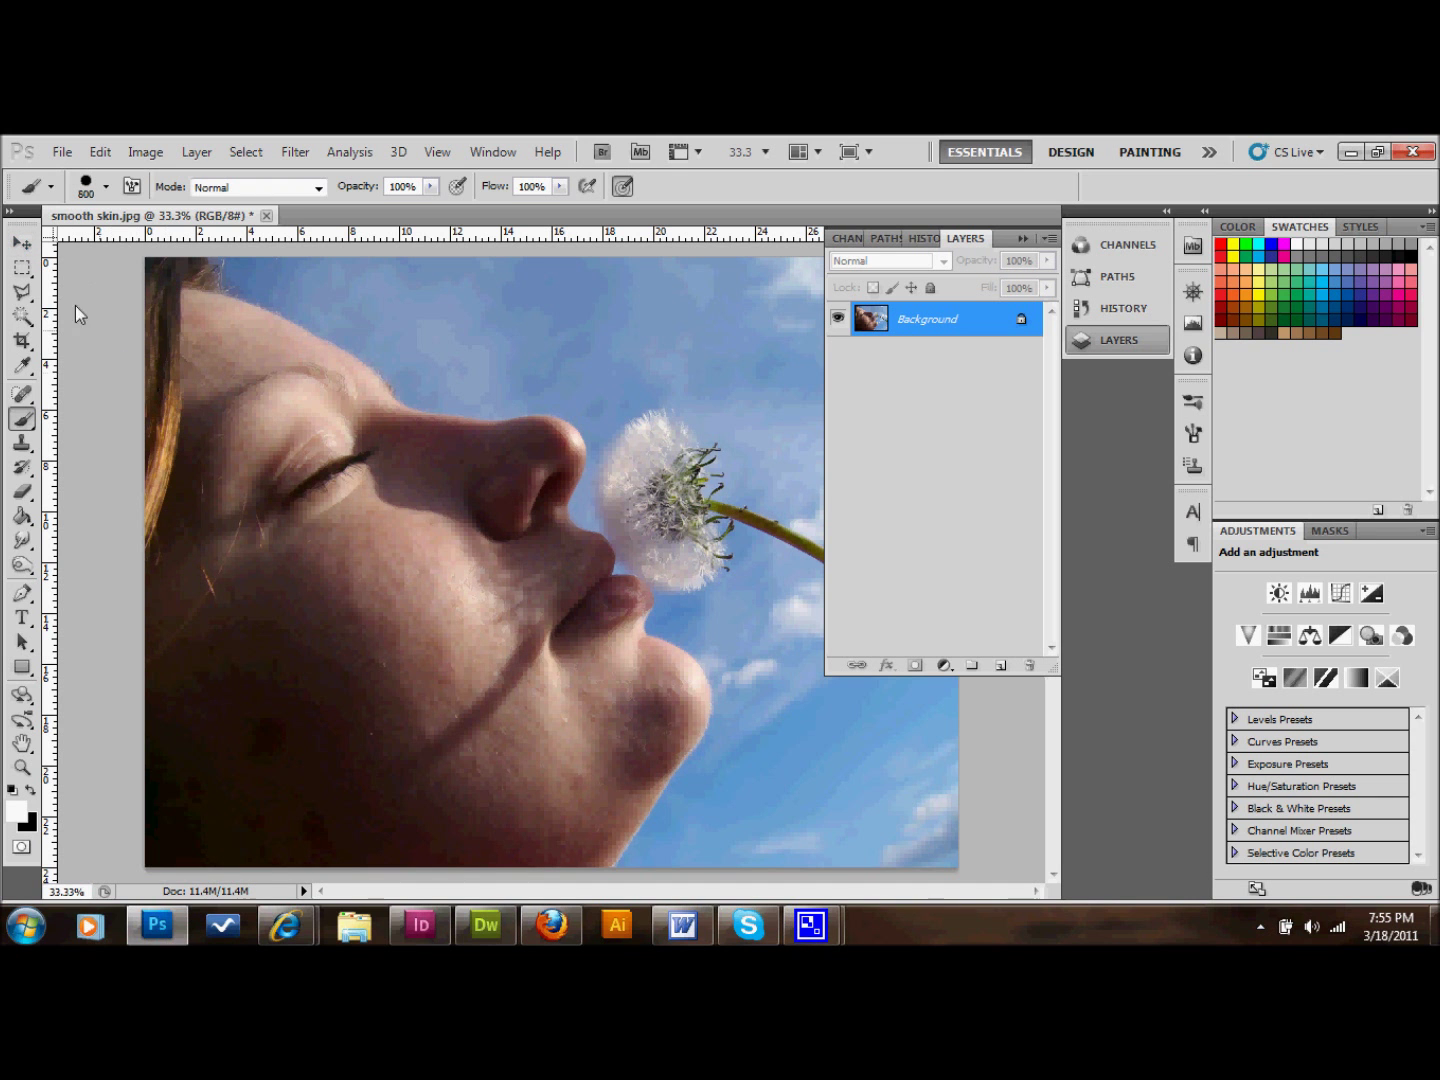
- Switch to the Move tool and collapse the Layers panel
{"action": "left_click", "coordinate": [21, 244]}
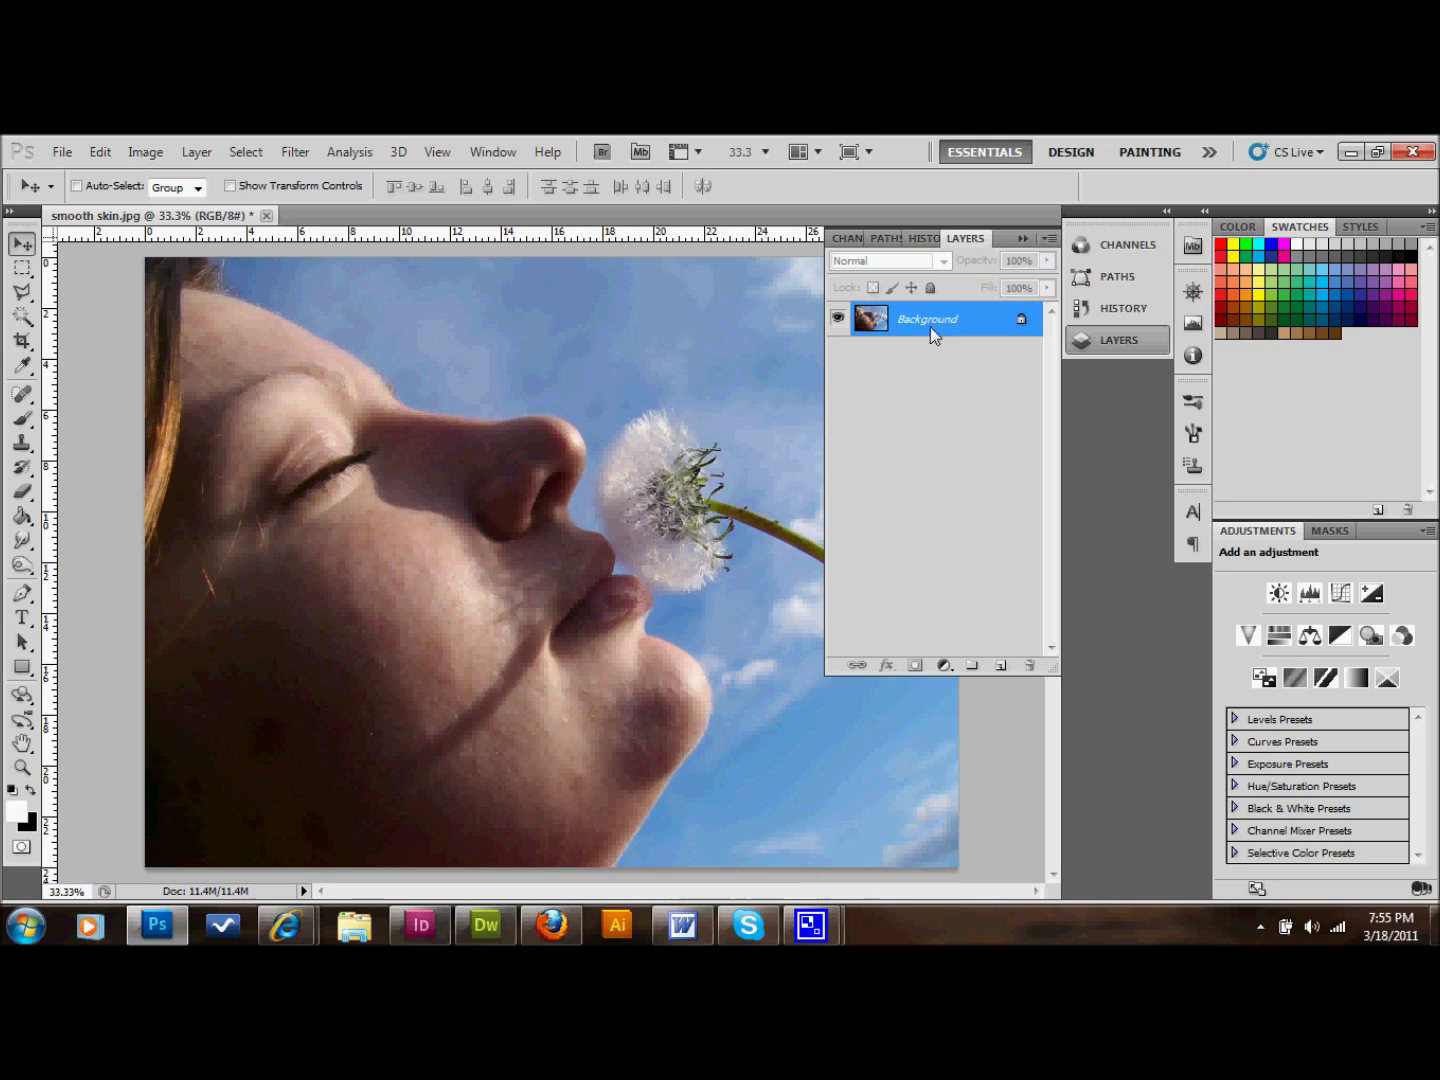
{"action": "left_click", "coordinate": [1021, 239]}
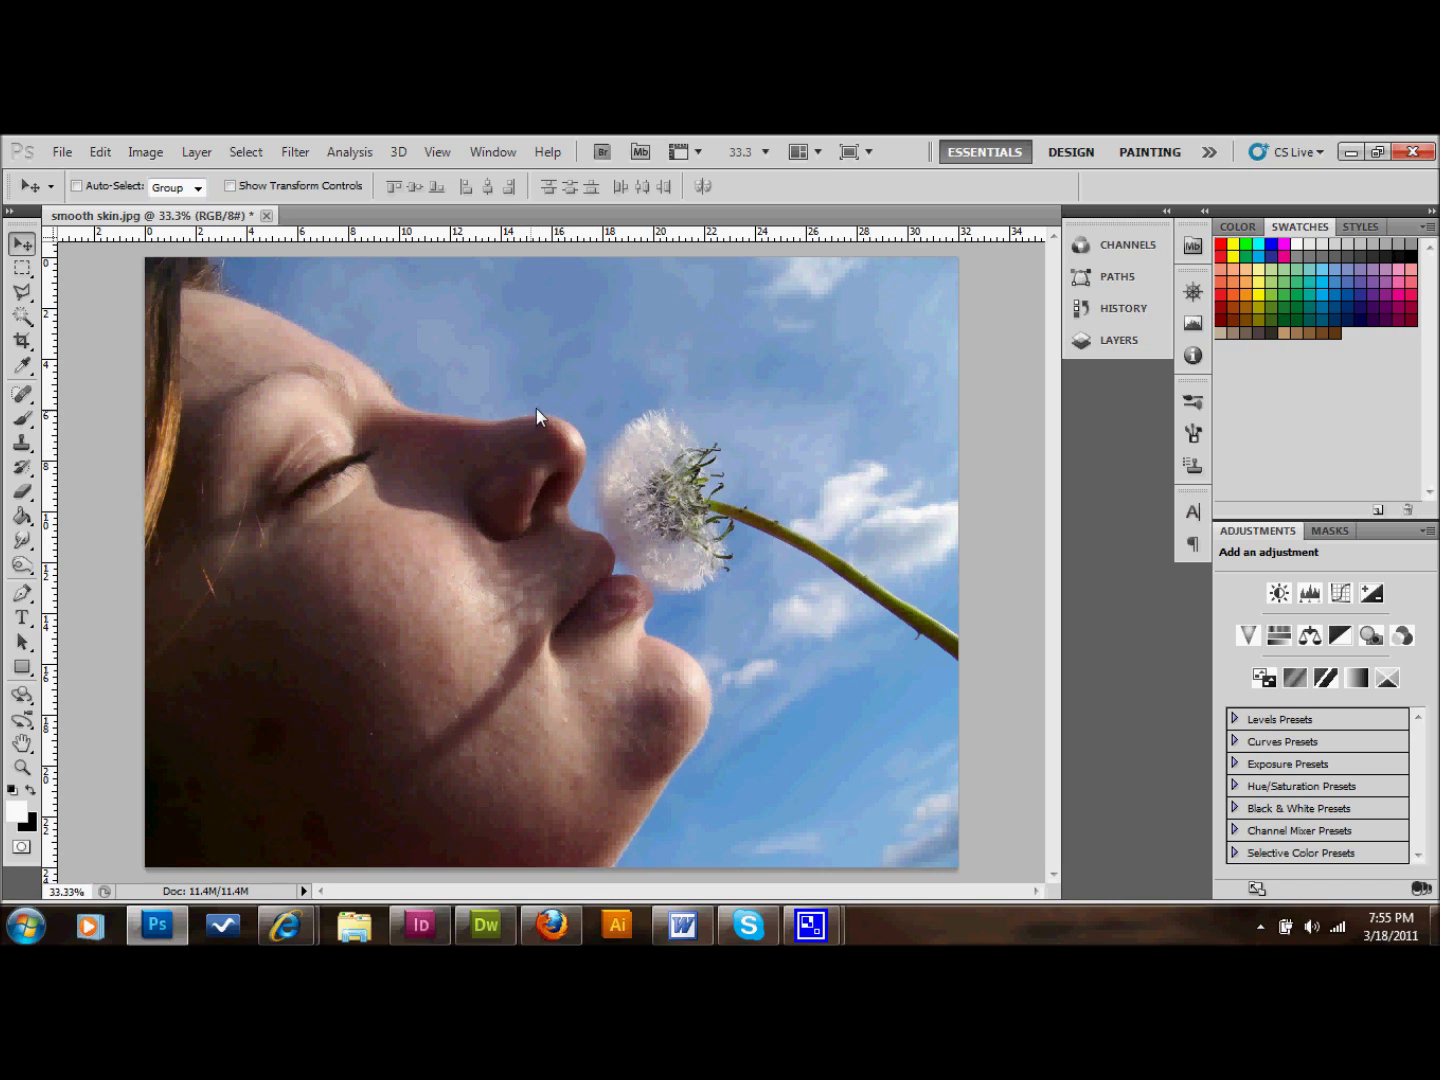
{"action": "left_click", "coordinate": [1085, 344]}
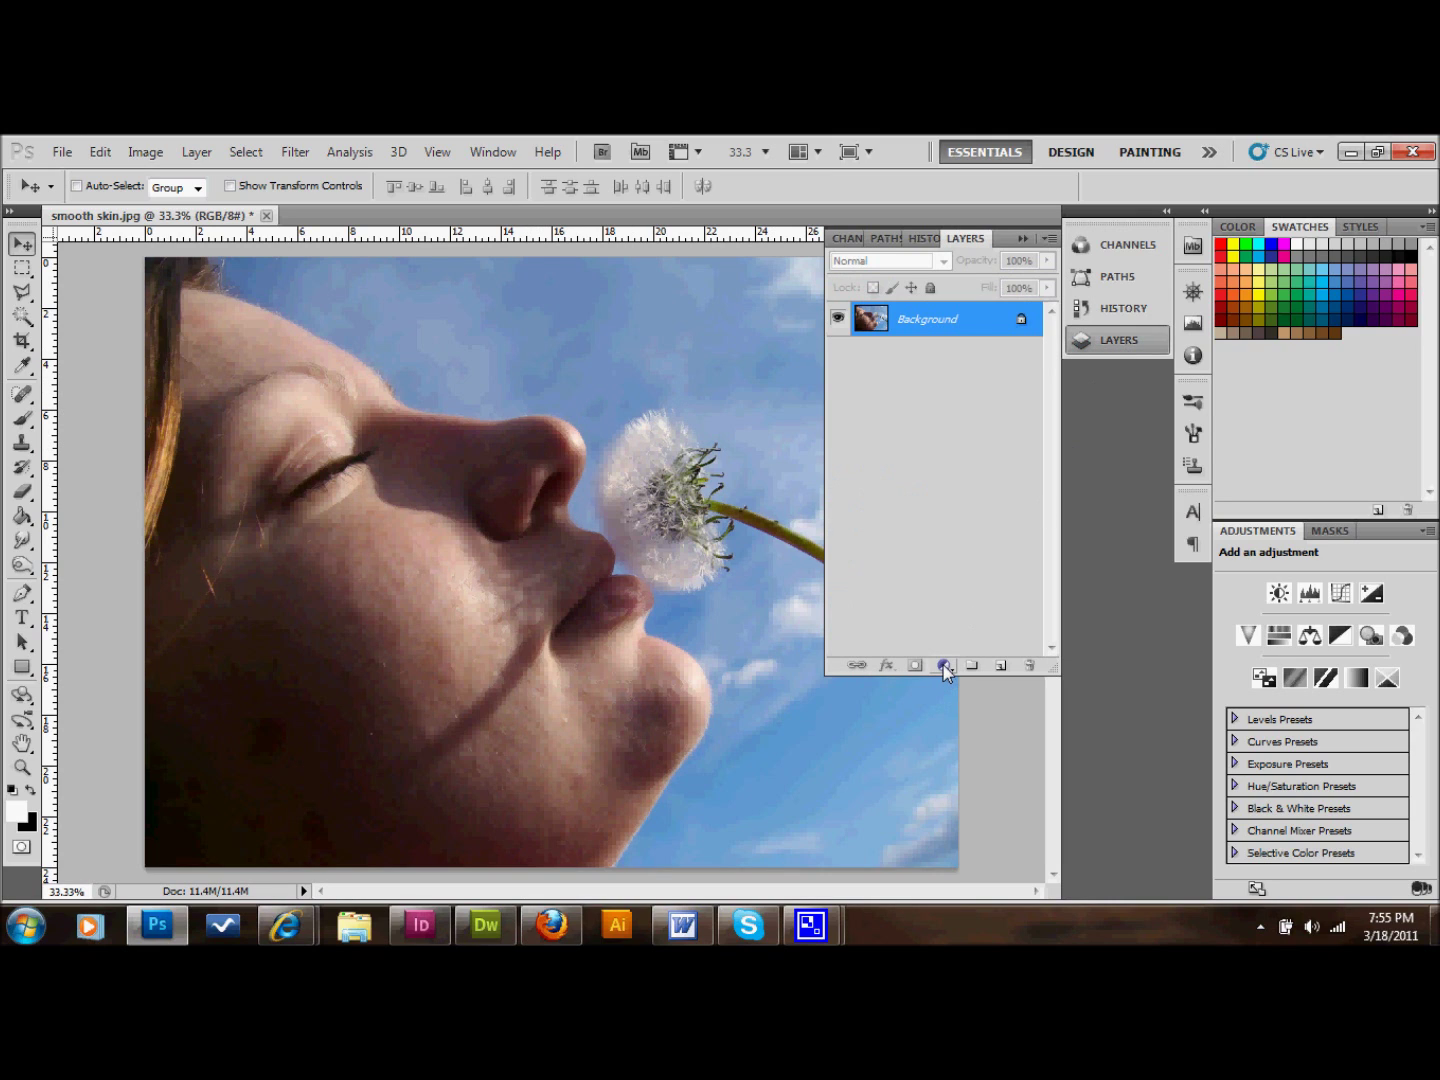
{"action": "left_click", "coordinate": [1021, 239]}
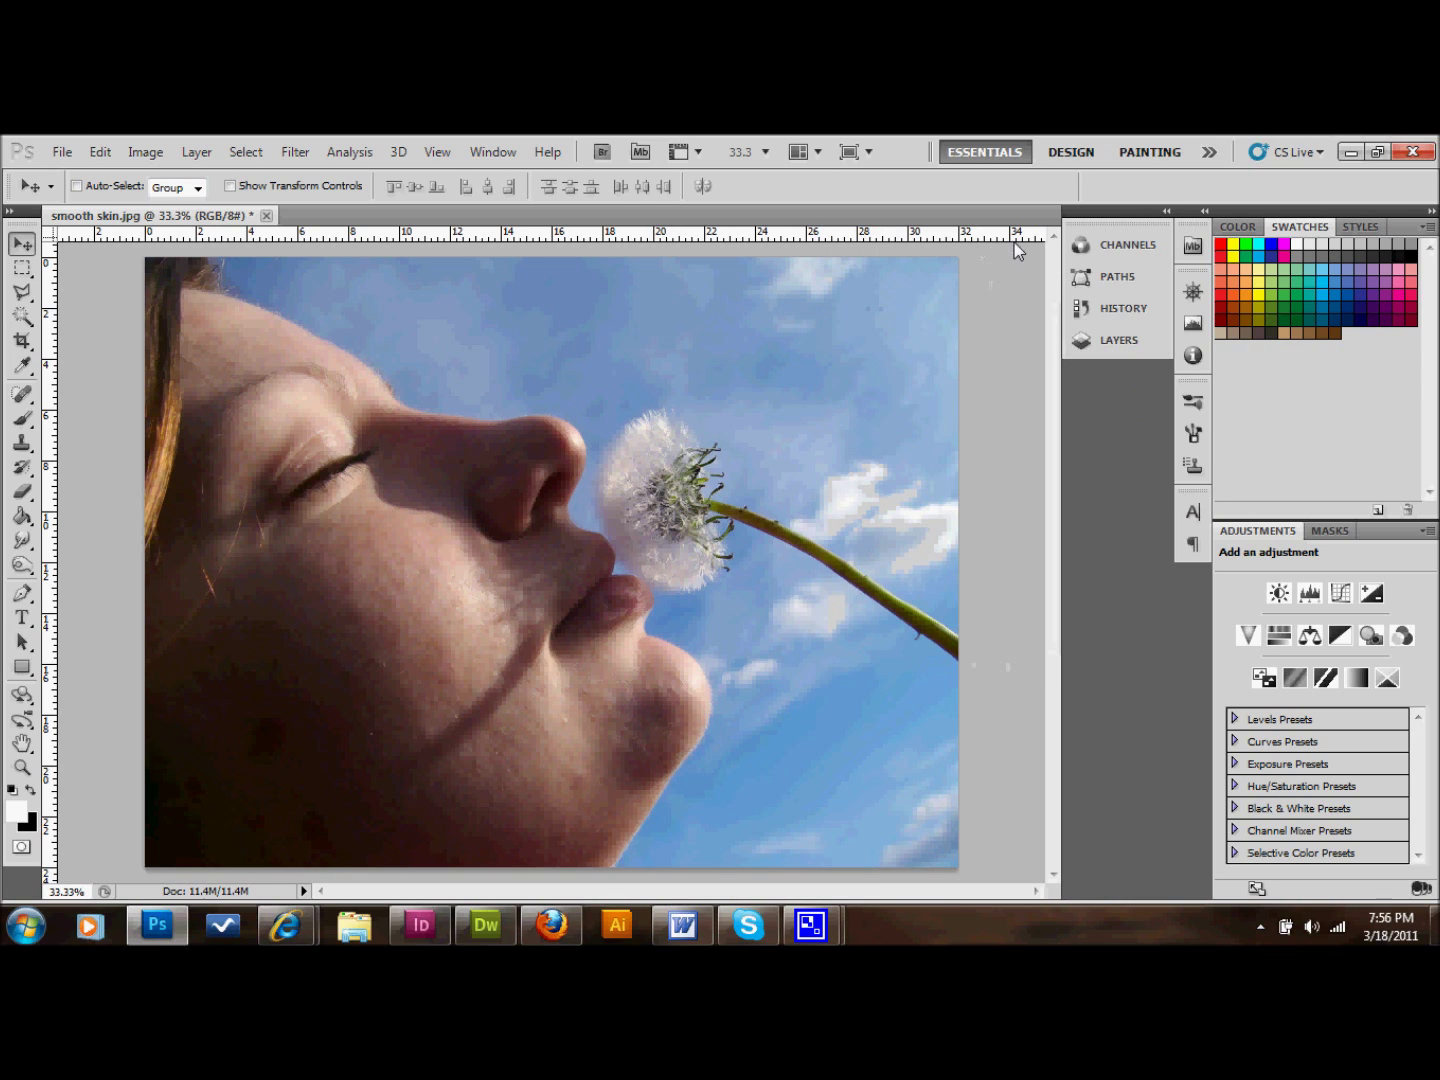
- Apply Hue/Saturation with Saturation +29, Hue +12, and Greens Hue +7
{"action": "left_click", "coordinate": [150, 155]}
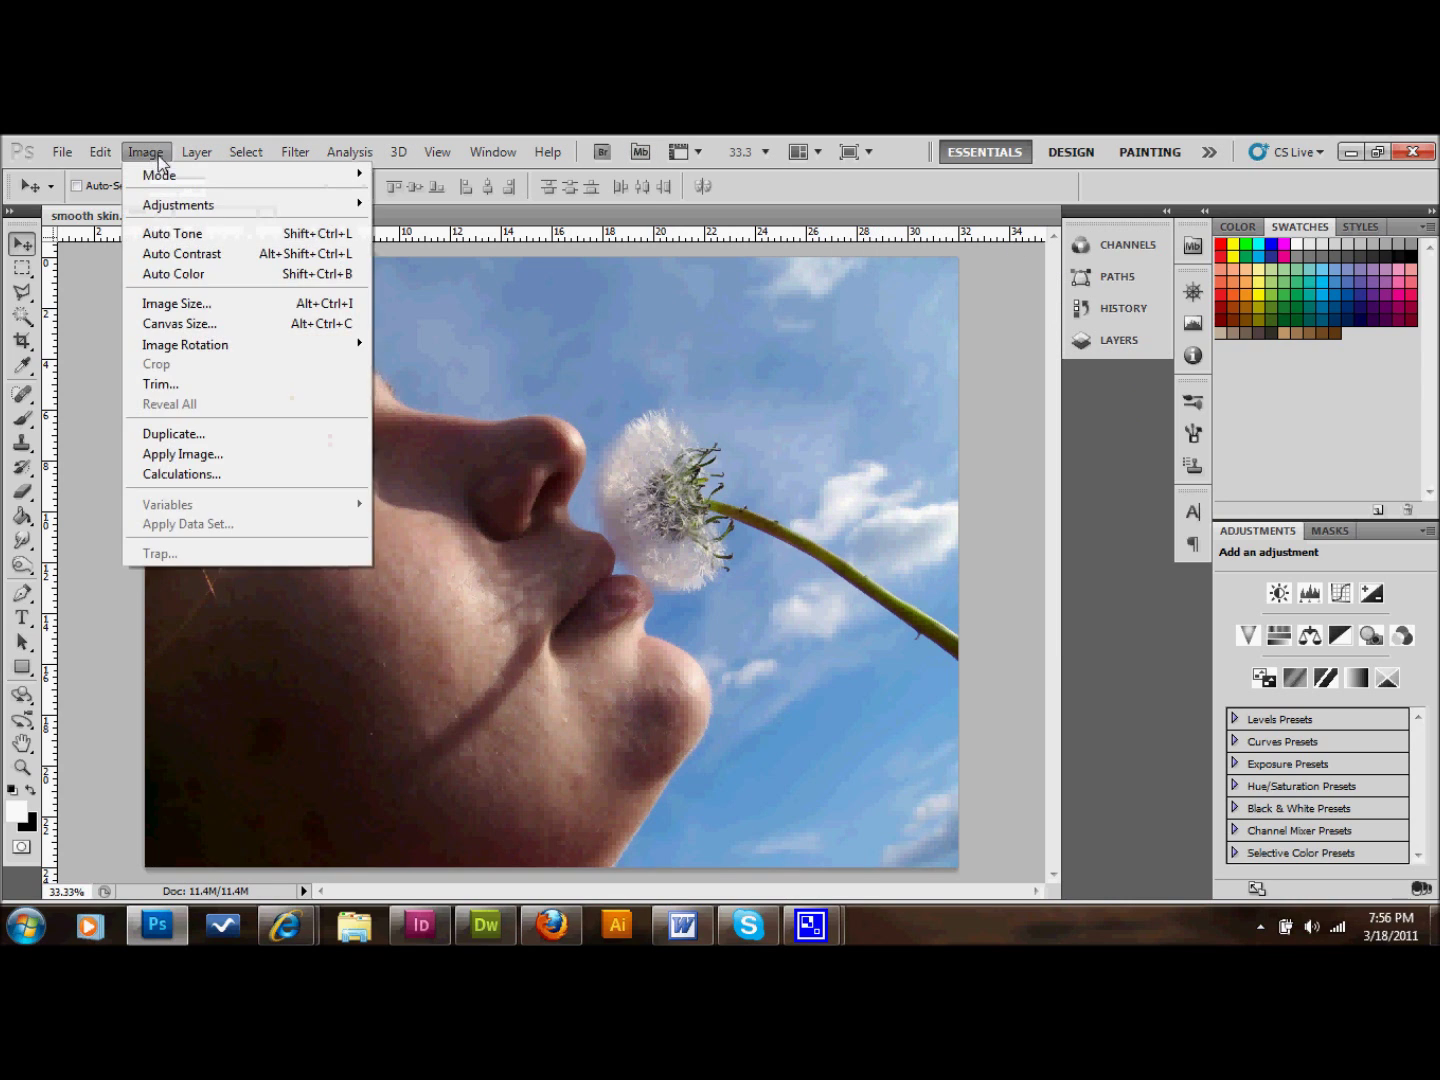
{"action": "mouse_move", "coordinate": [272, 204]}
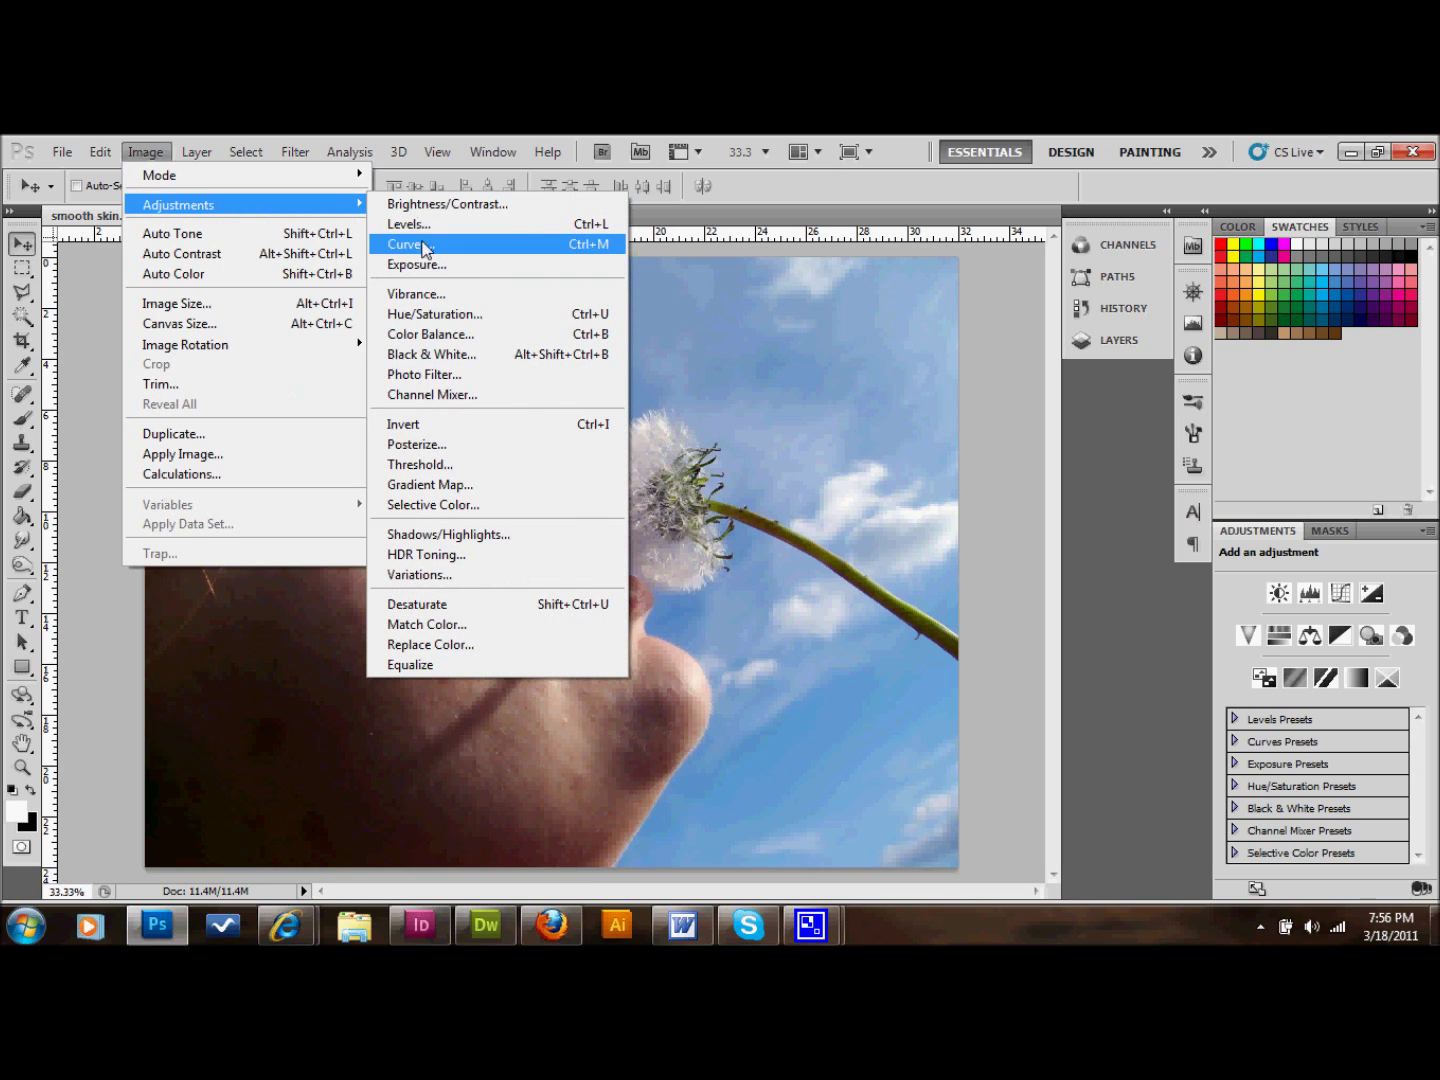
{"action": "left_click", "coordinate": [437, 321]}
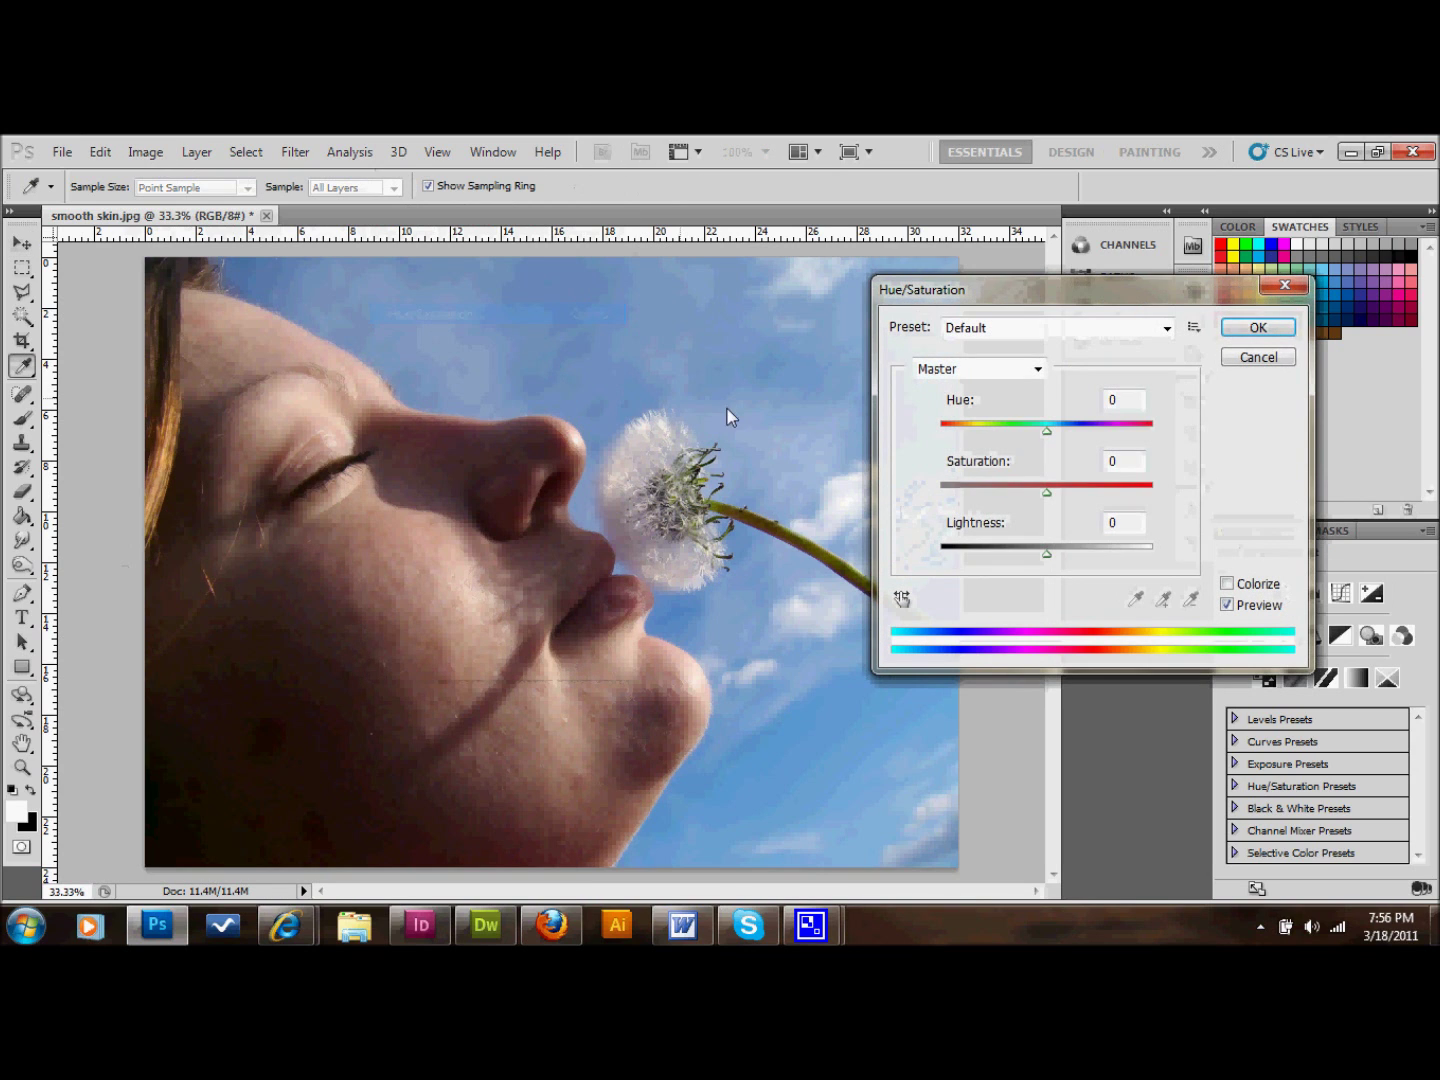
{"action": "left_click_drag", "start_coordinate": [1047, 491], "coordinate": [1078, 494]}
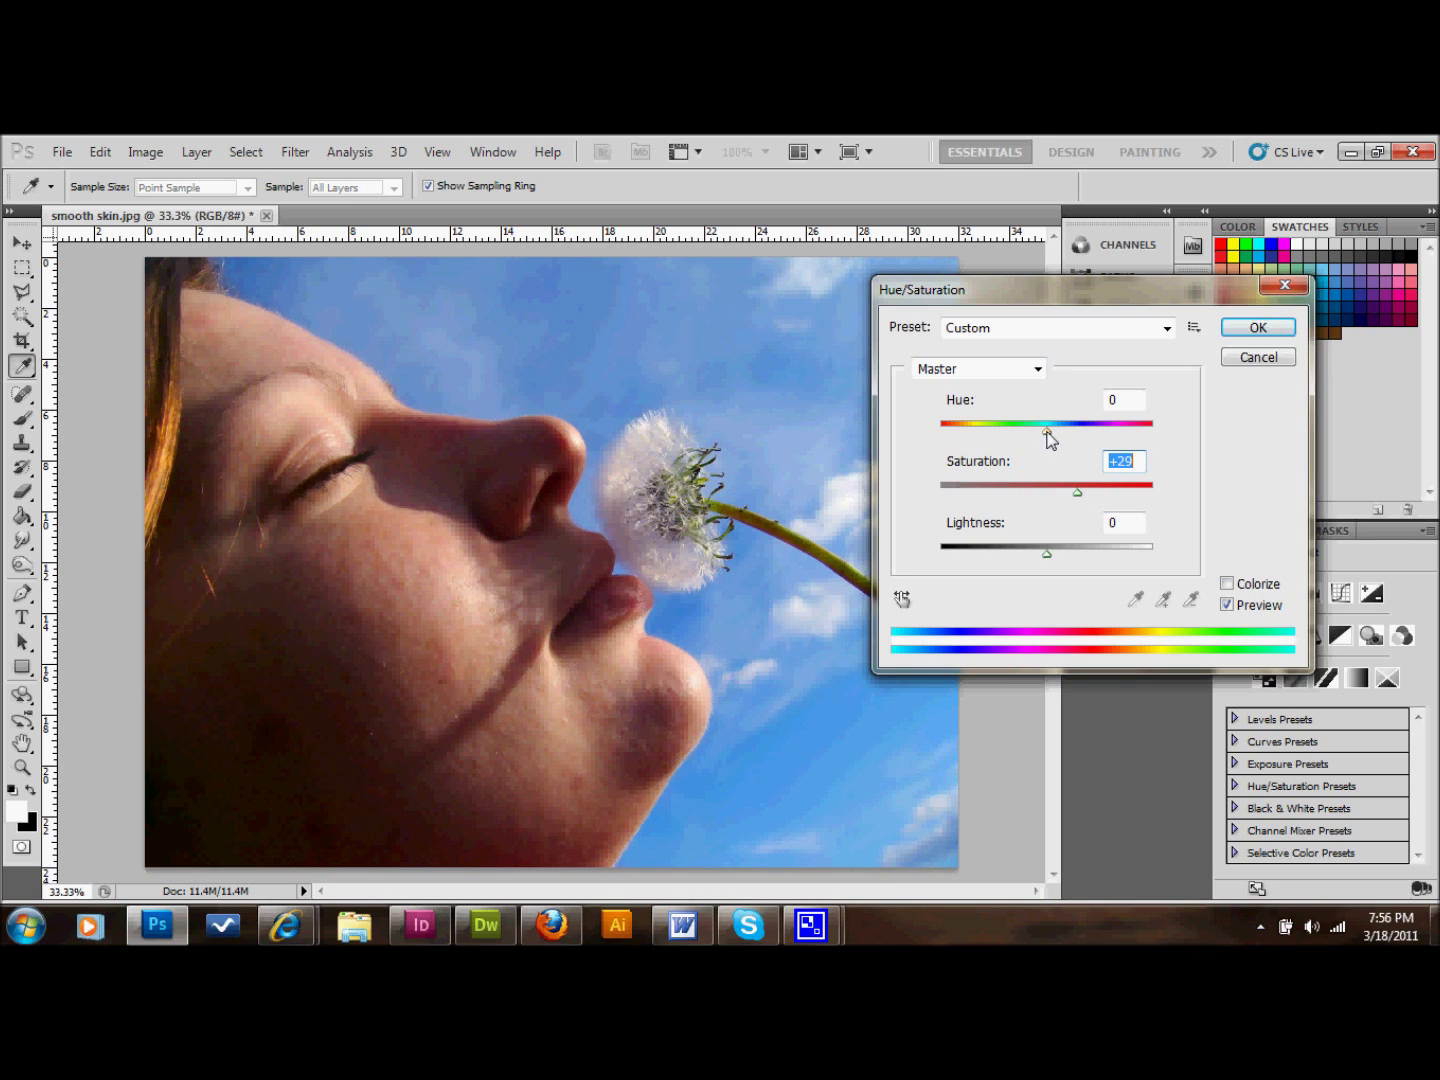
{"action": "left_click_drag", "start_coordinate": [1048, 431], "coordinate": [1060, 432]}
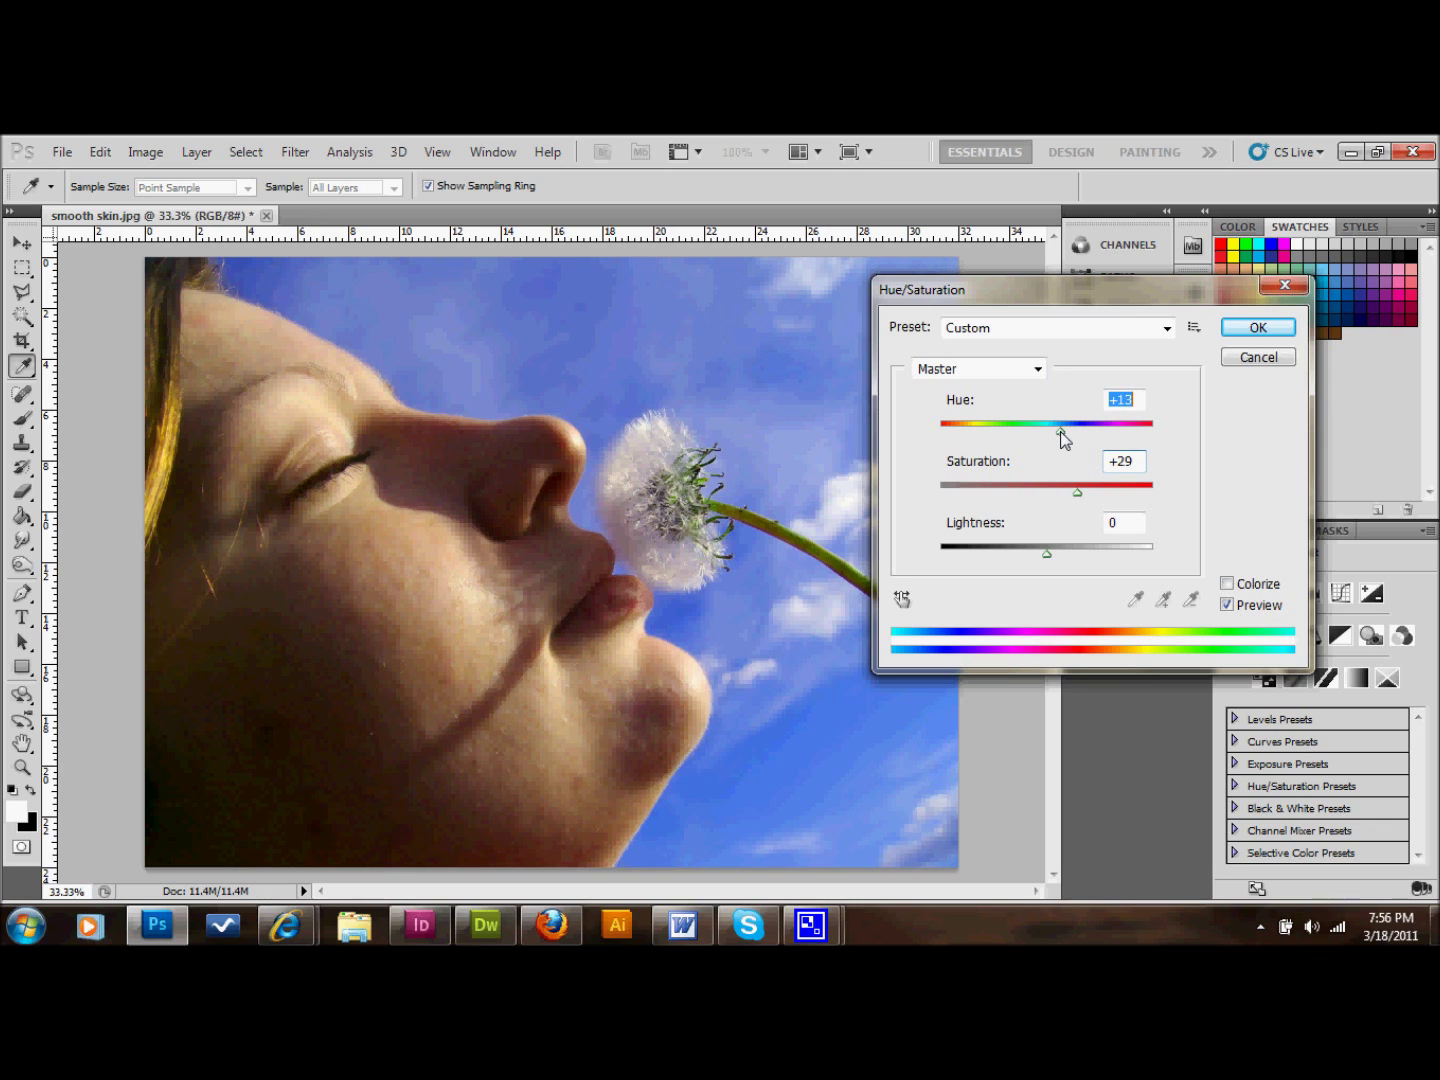
{"action": "left_click_drag", "start_coordinate": [1061, 434], "coordinate": [1059, 433]}
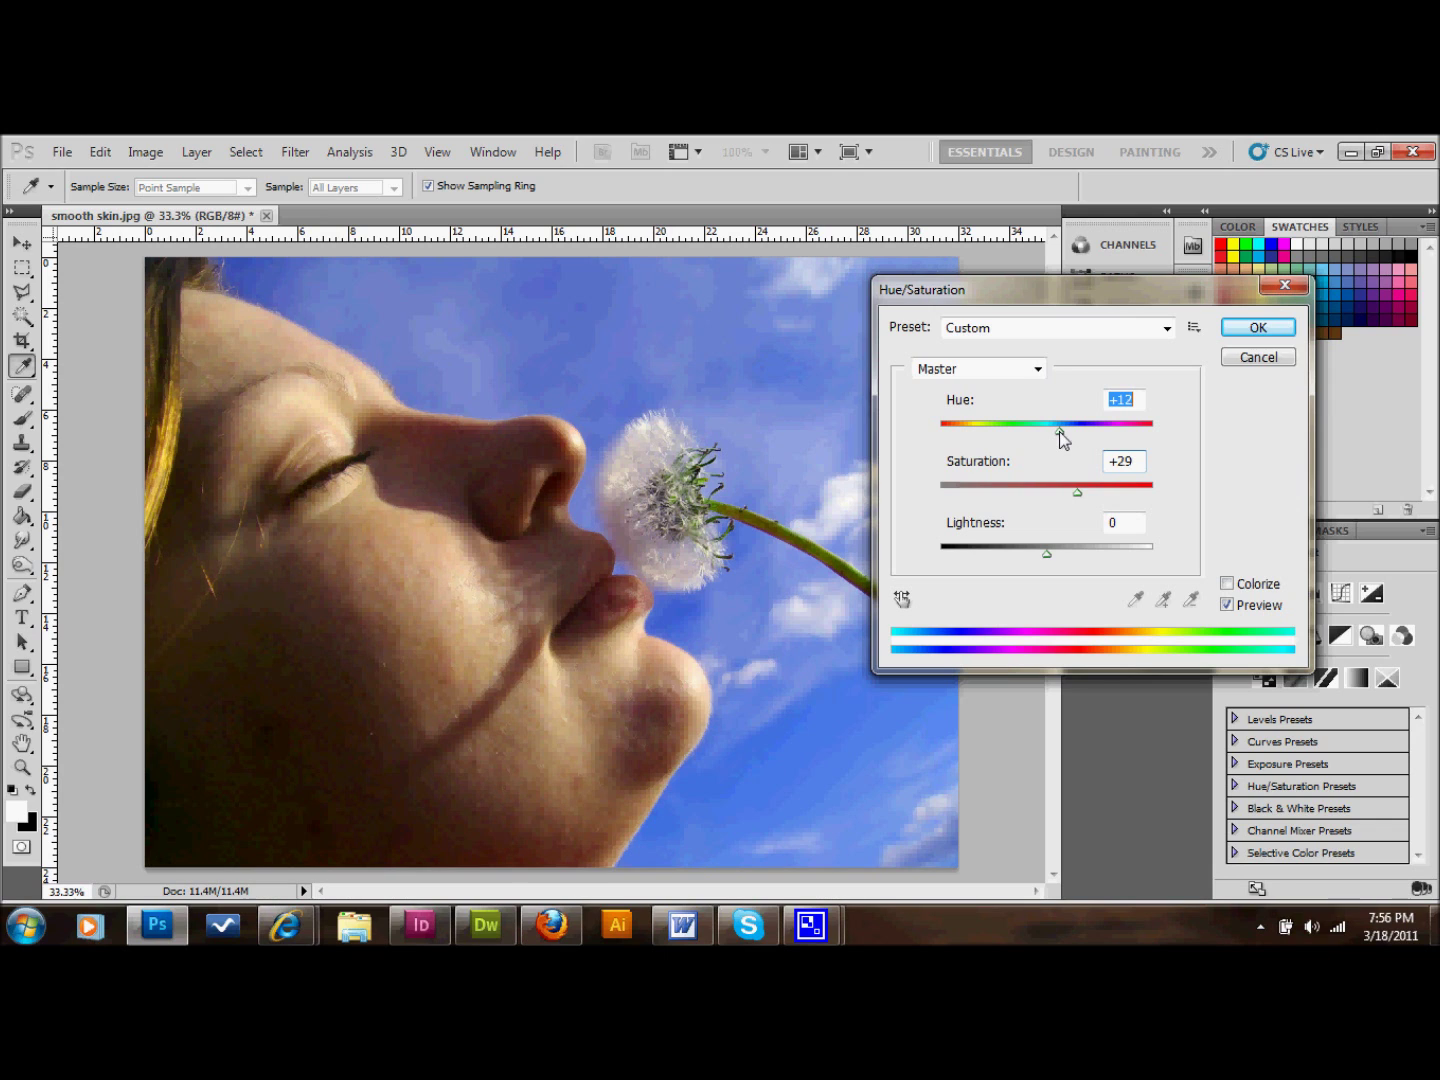
{"action": "left_click", "coordinate": [1034, 371]}
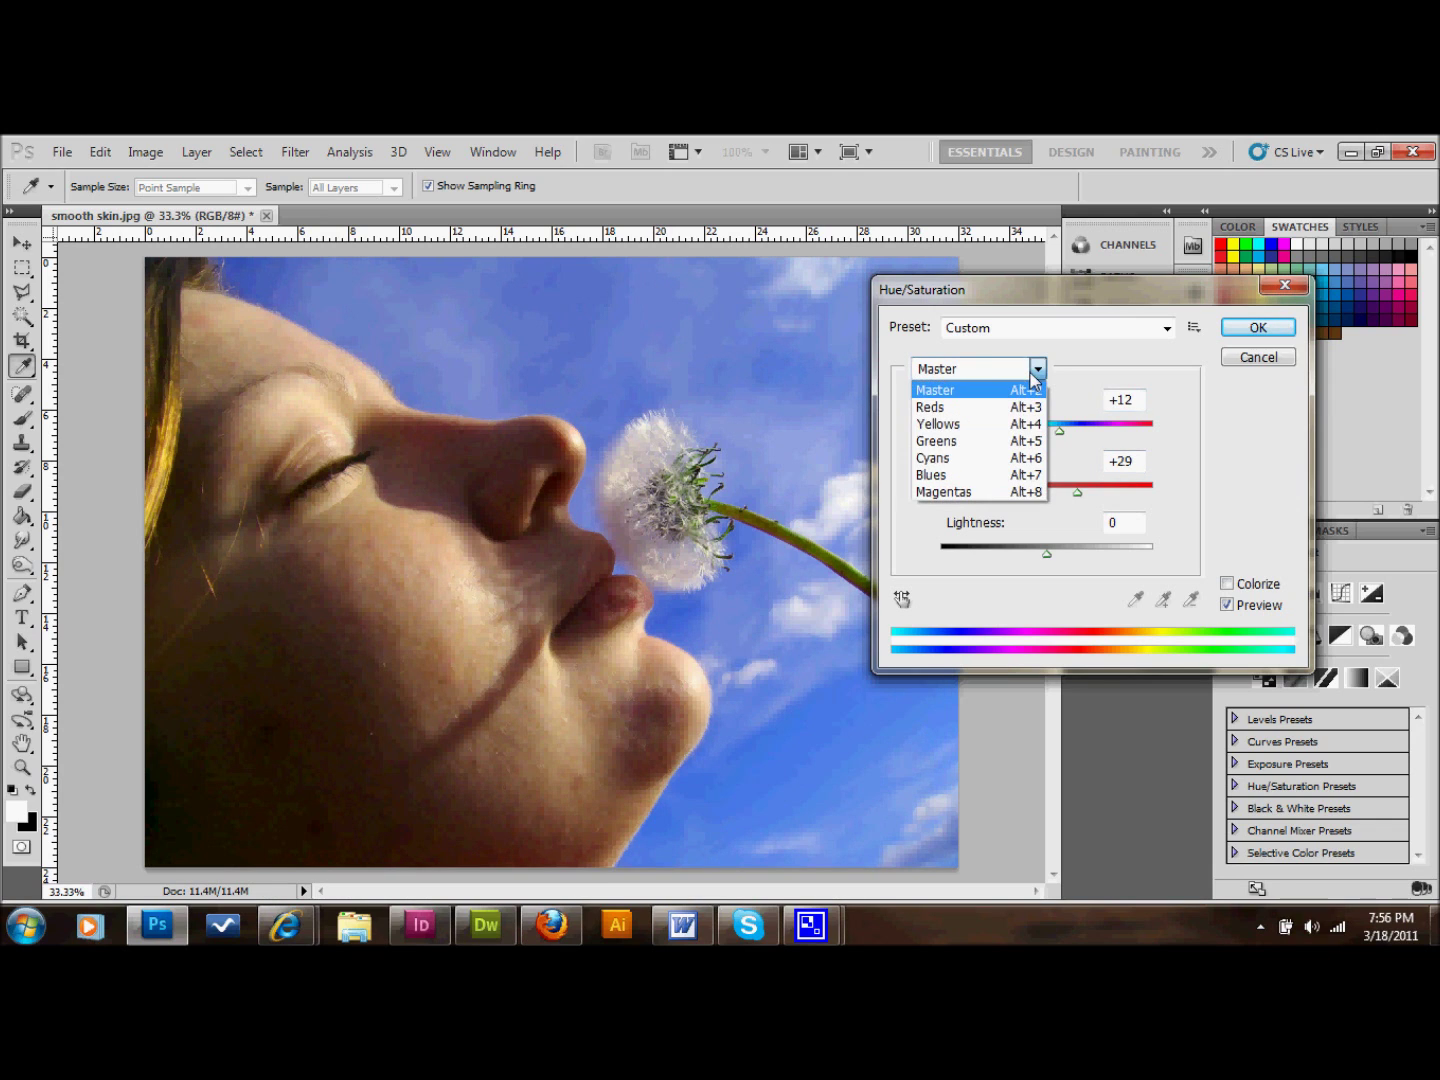
{"action": "left_click", "coordinate": [969, 444]}
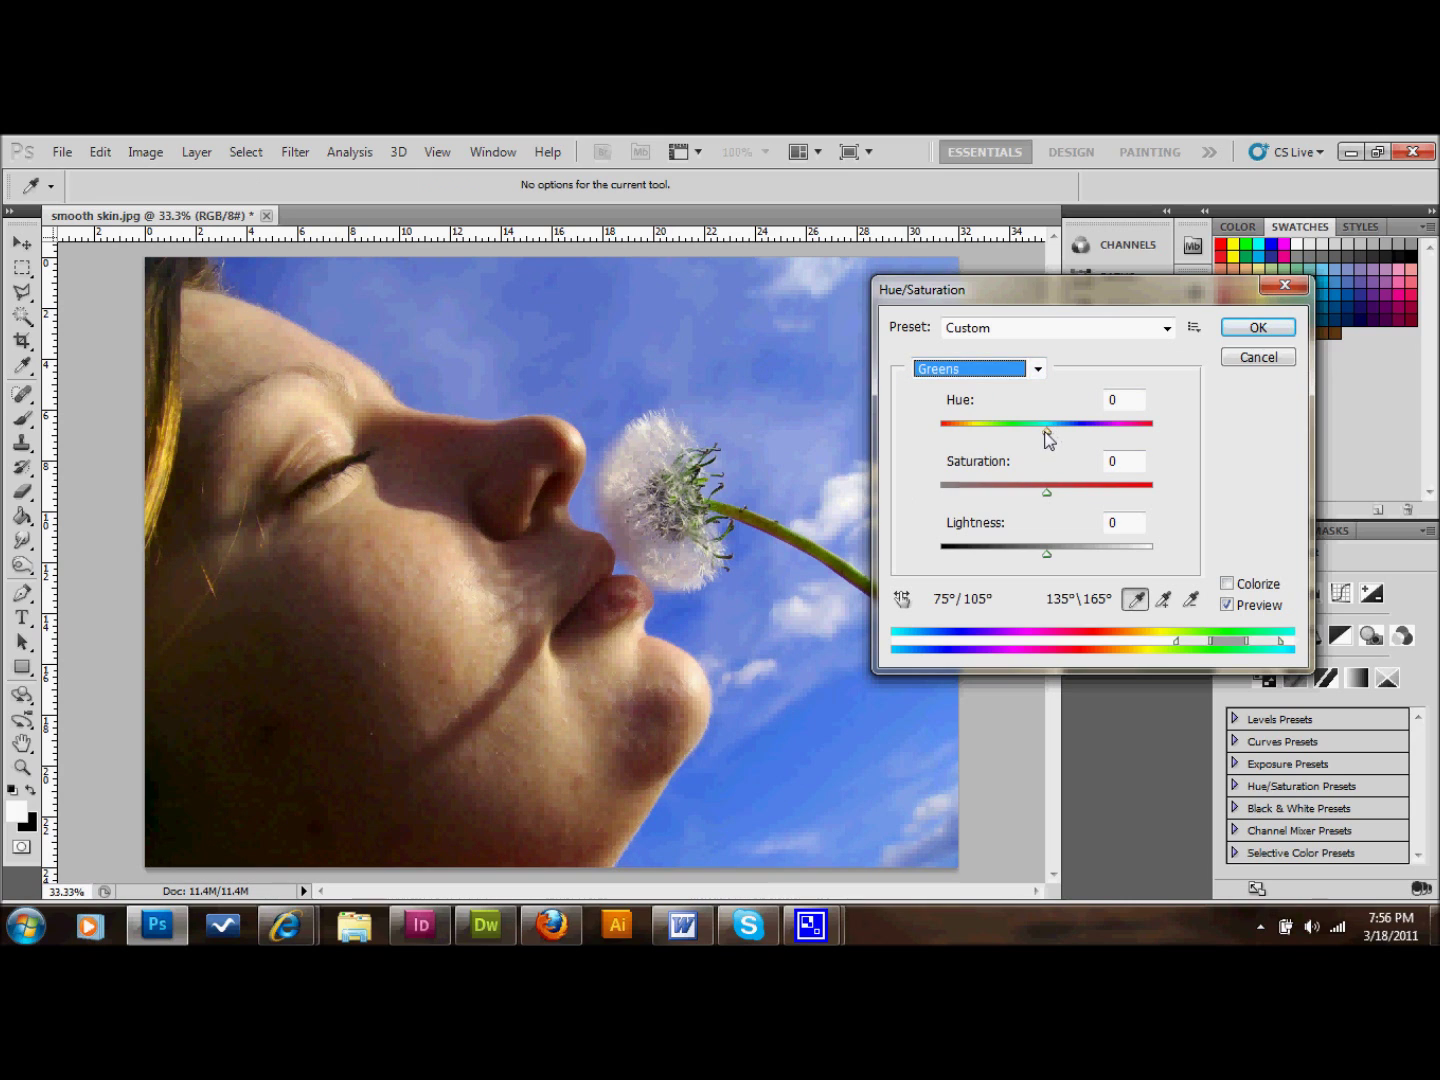
{"action": "left_click_drag", "start_coordinate": [1046, 432], "coordinate": [1054, 429]}
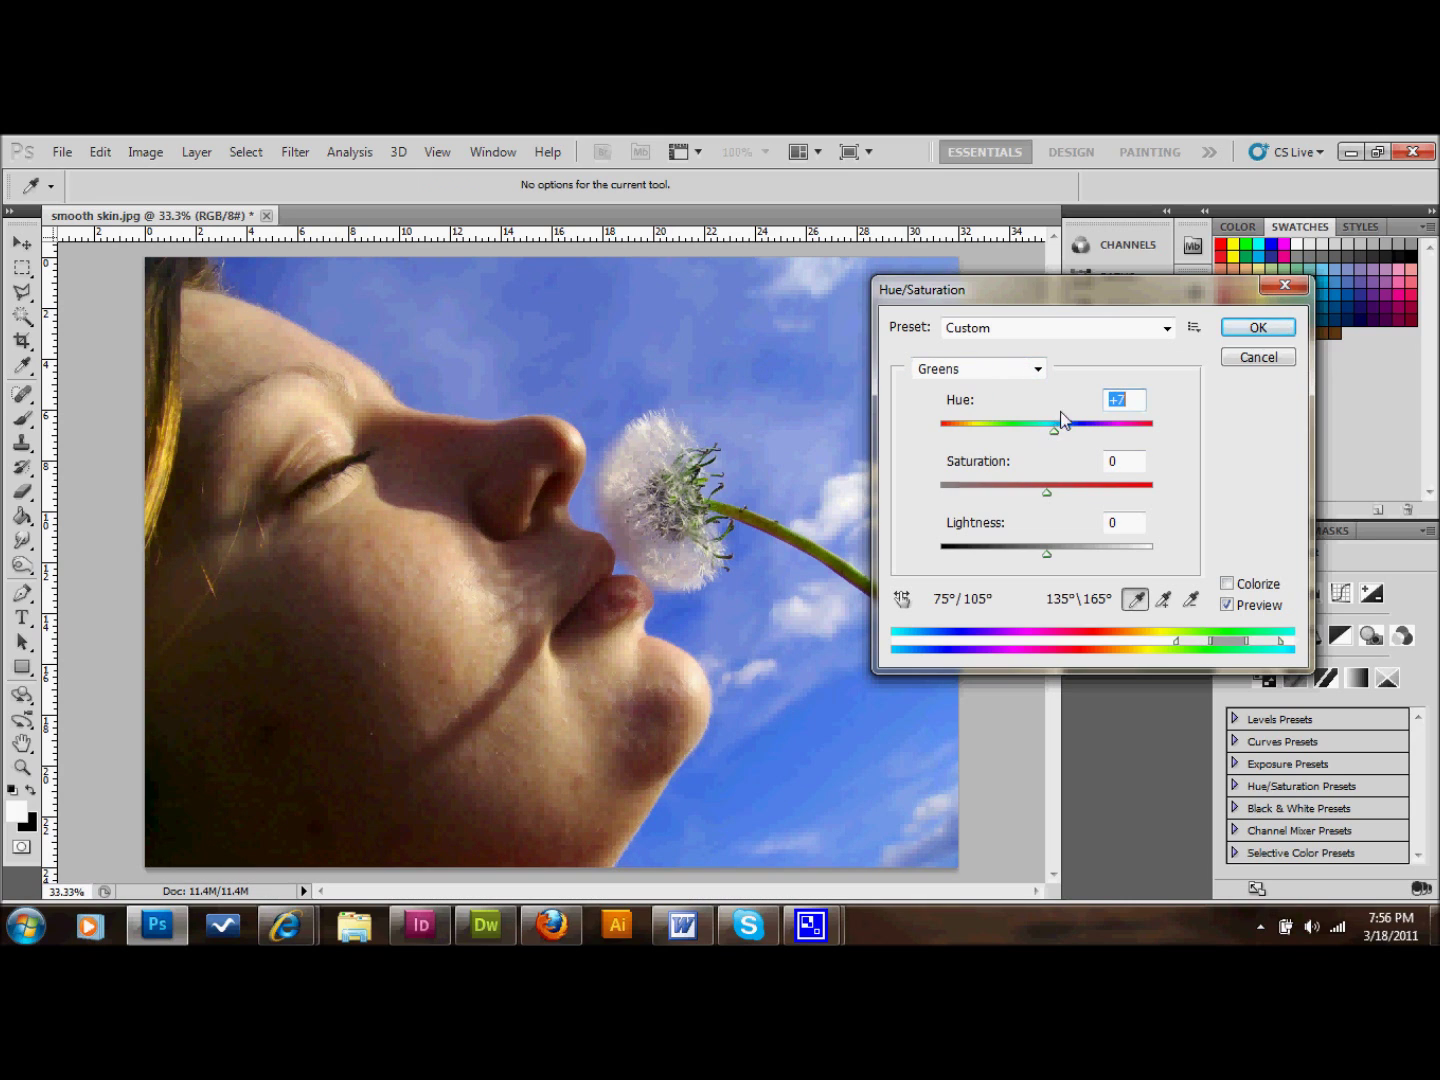
{"action": "left_click", "coordinate": [1261, 329]}
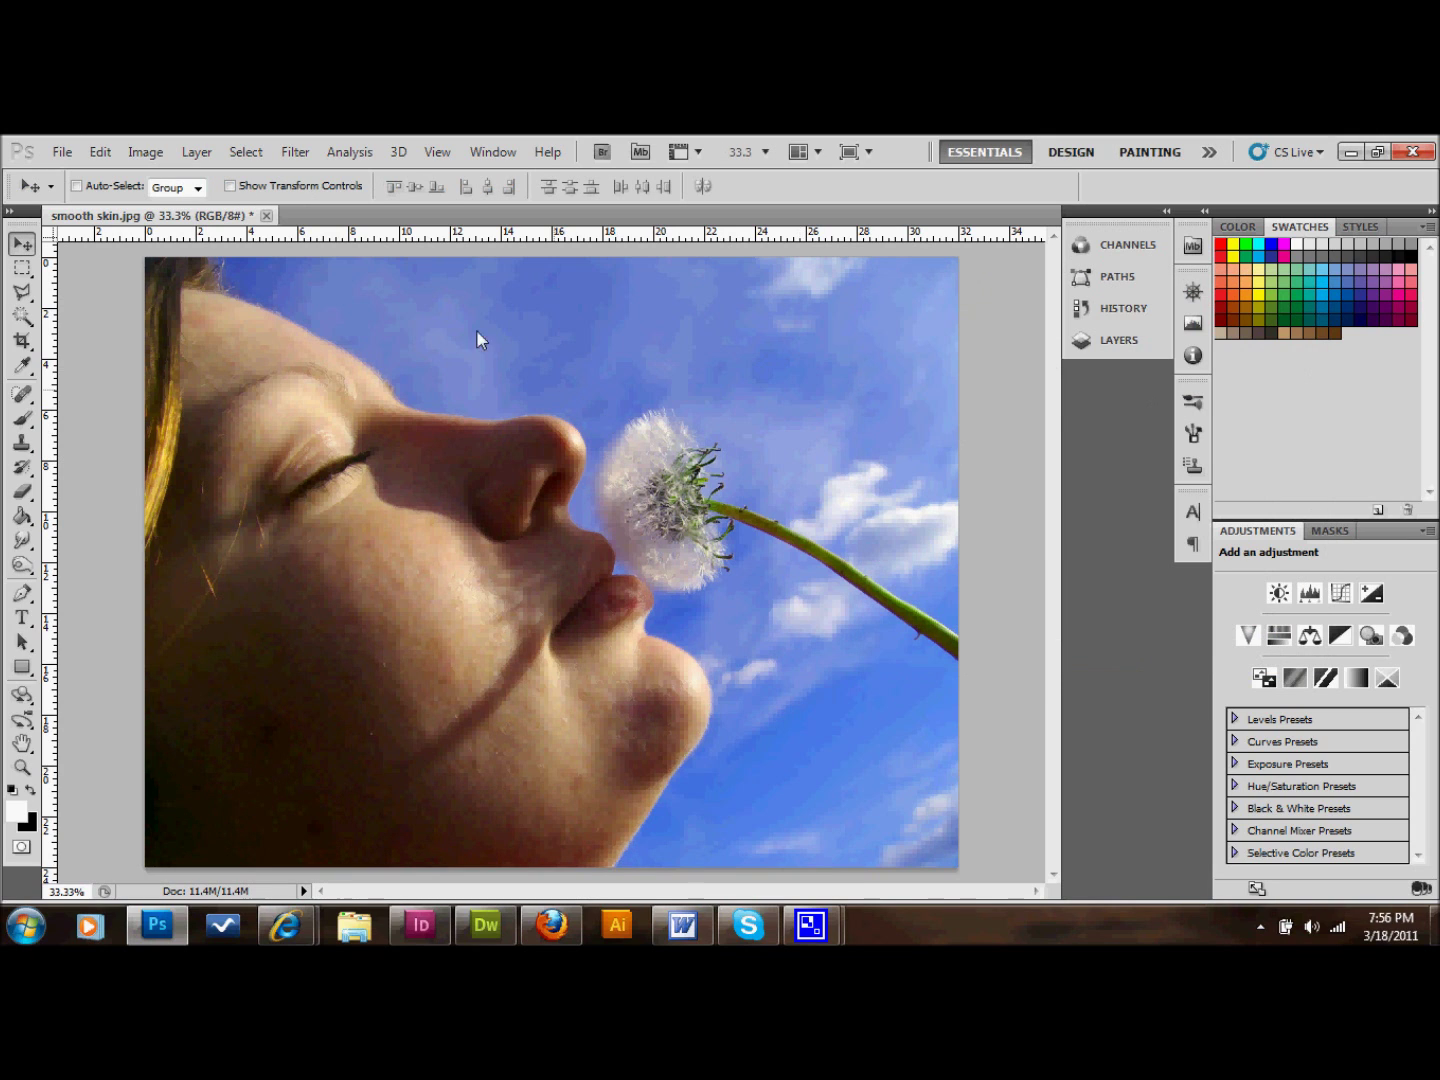
- Build a Curves S-curve, lowering input 45 to 39 and raising input 195 to 214
{"action": "left_click", "coordinate": [146, 151]}
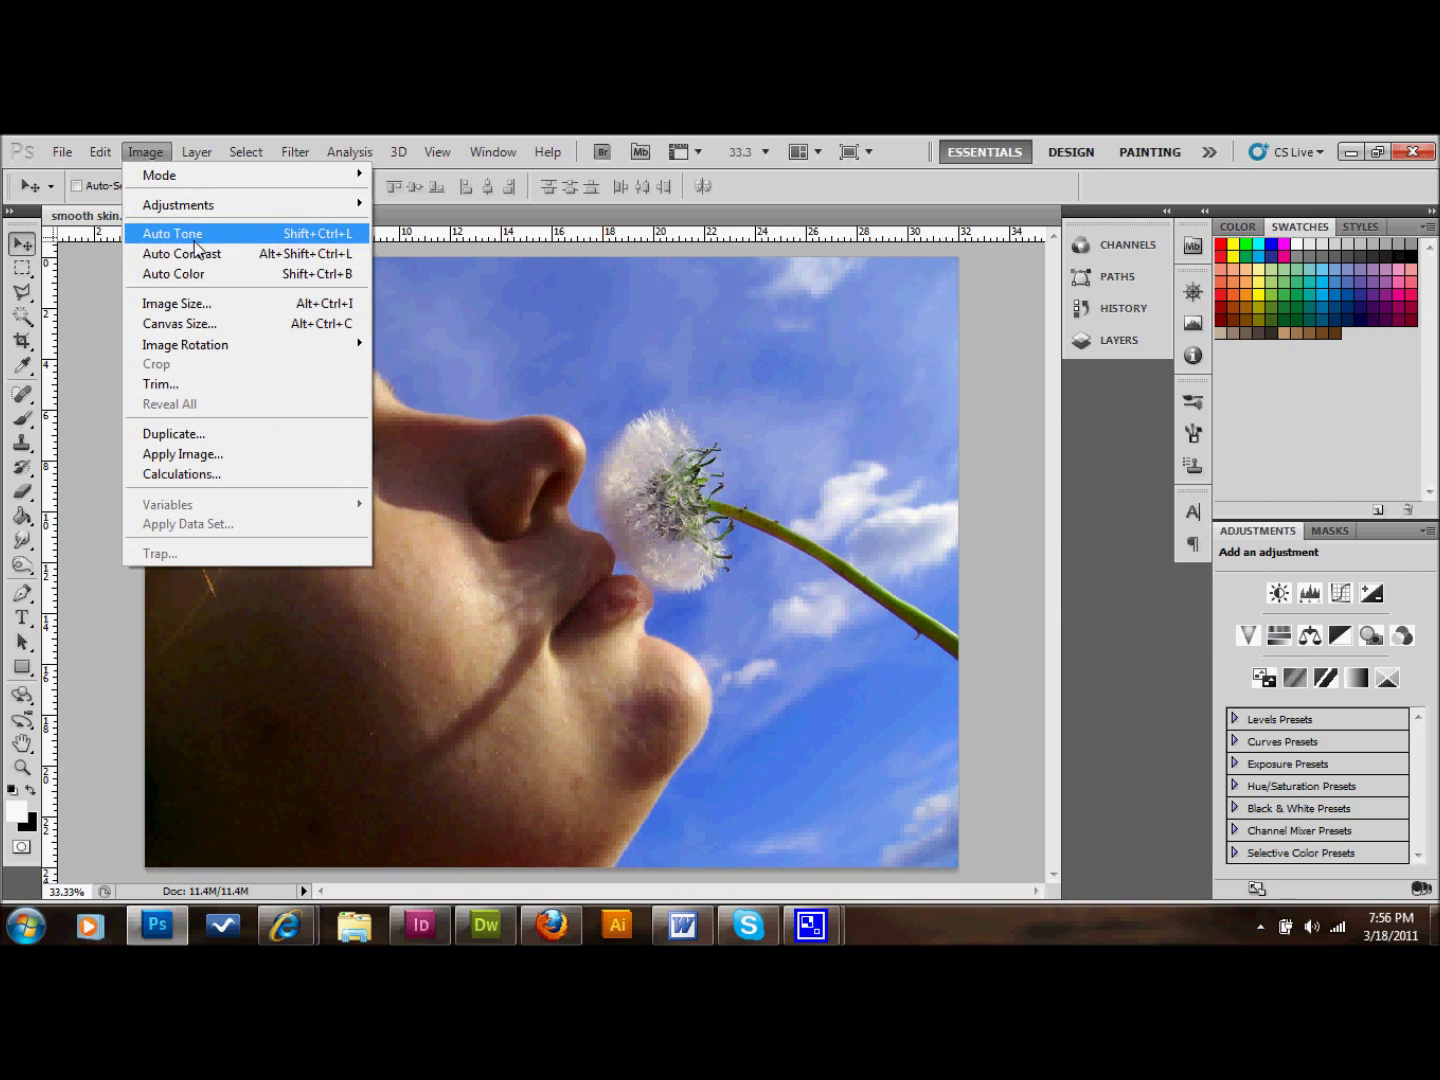
{"action": "mouse_move", "coordinate": [262, 205]}
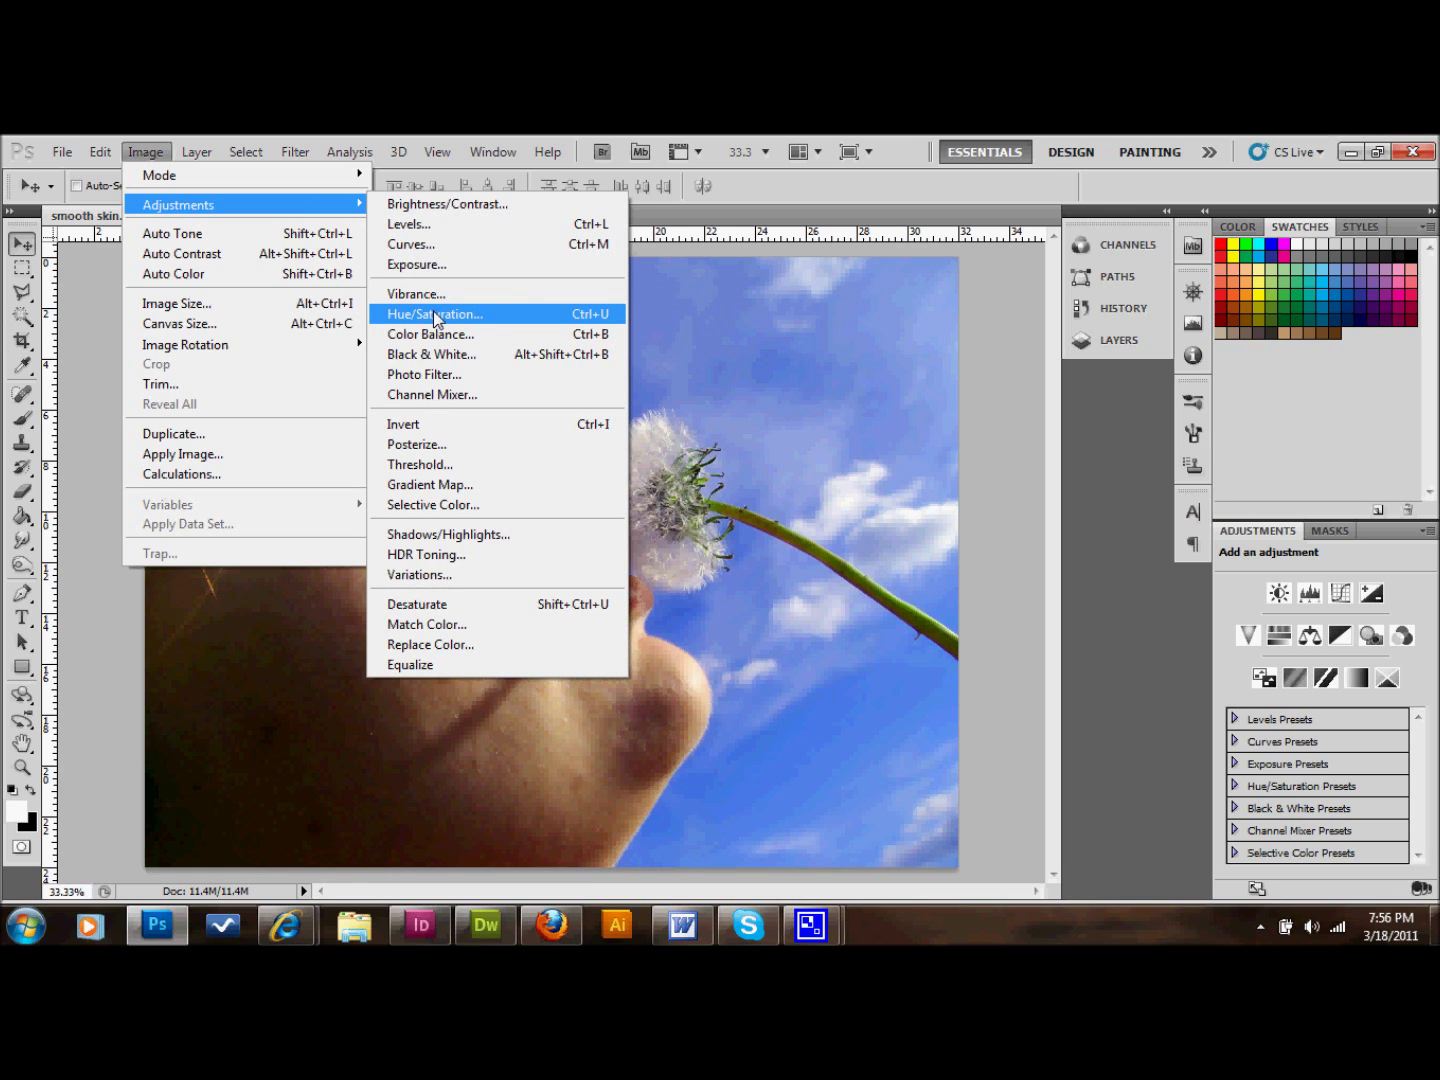
{"action": "left_click", "coordinate": [418, 244]}
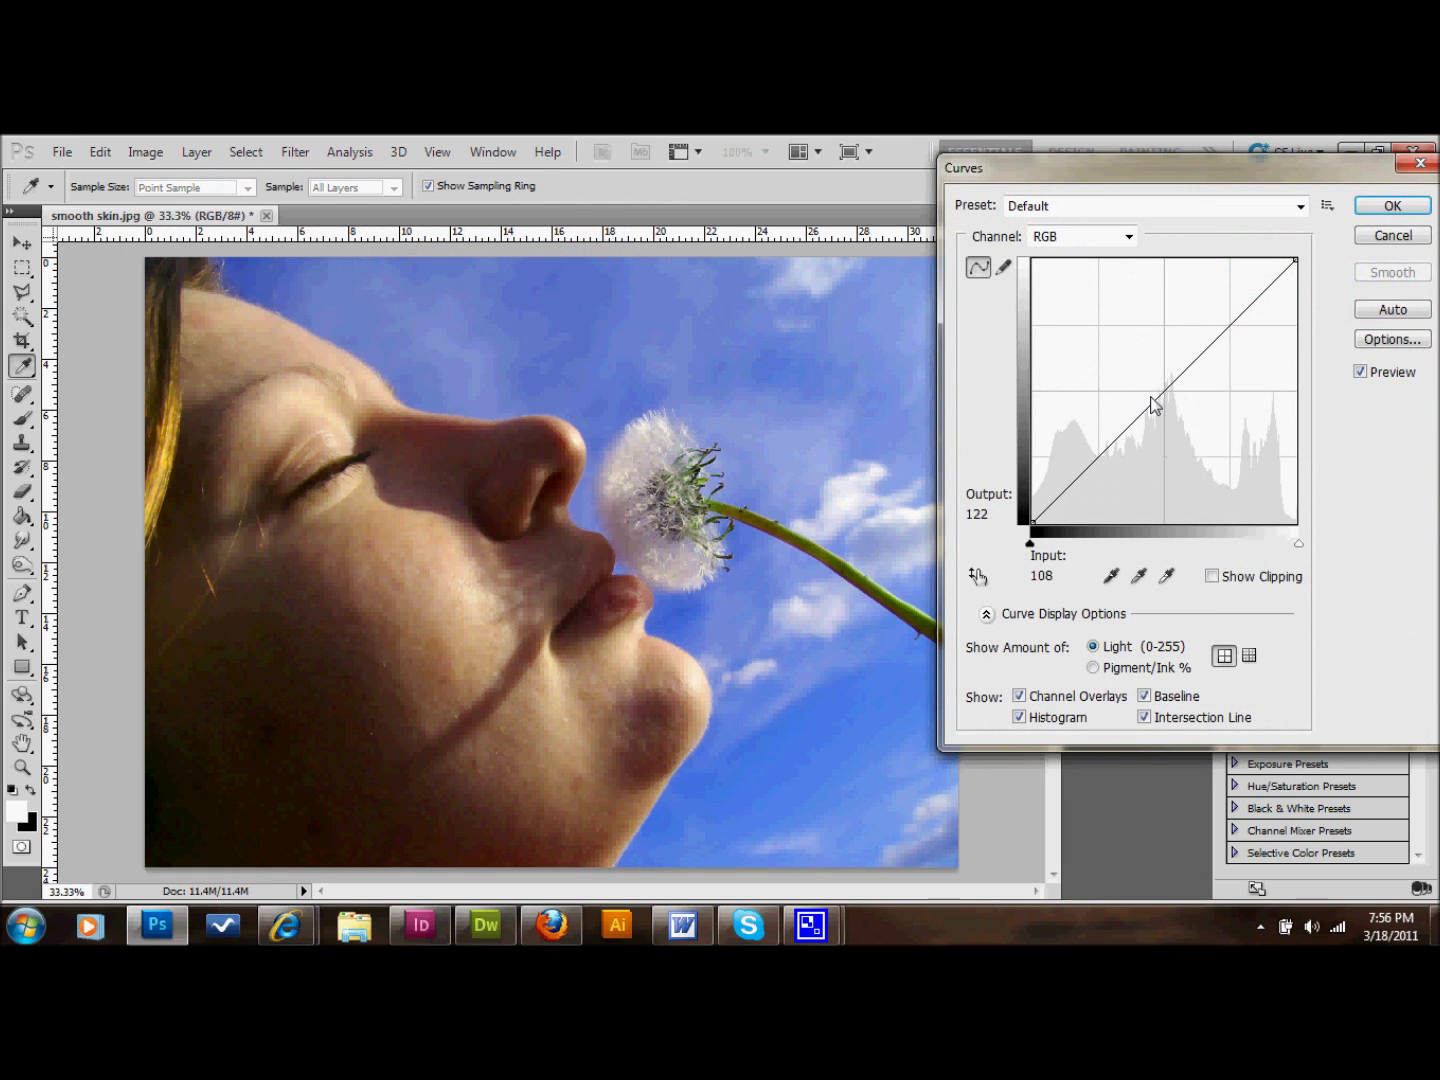
{"action": "left_click", "coordinate": [1166, 393]}
{"action": "left_click", "coordinate": [1231, 327]}
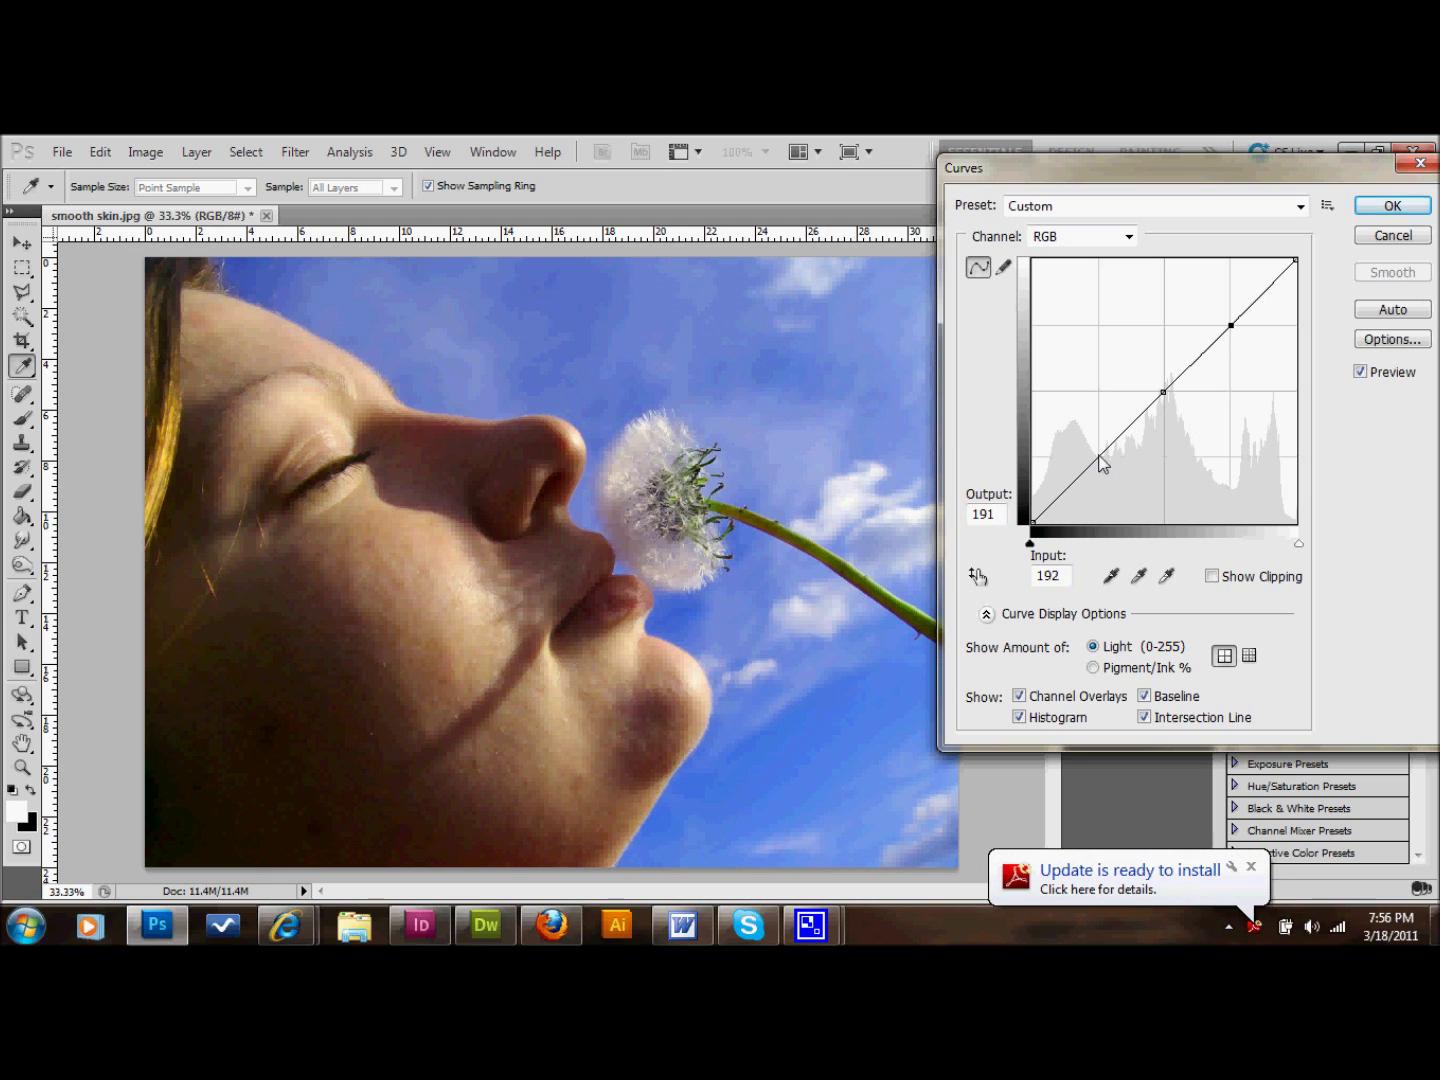
{"action": "left_click_drag", "start_coordinate": [1100, 458], "coordinate": [1089, 487]}
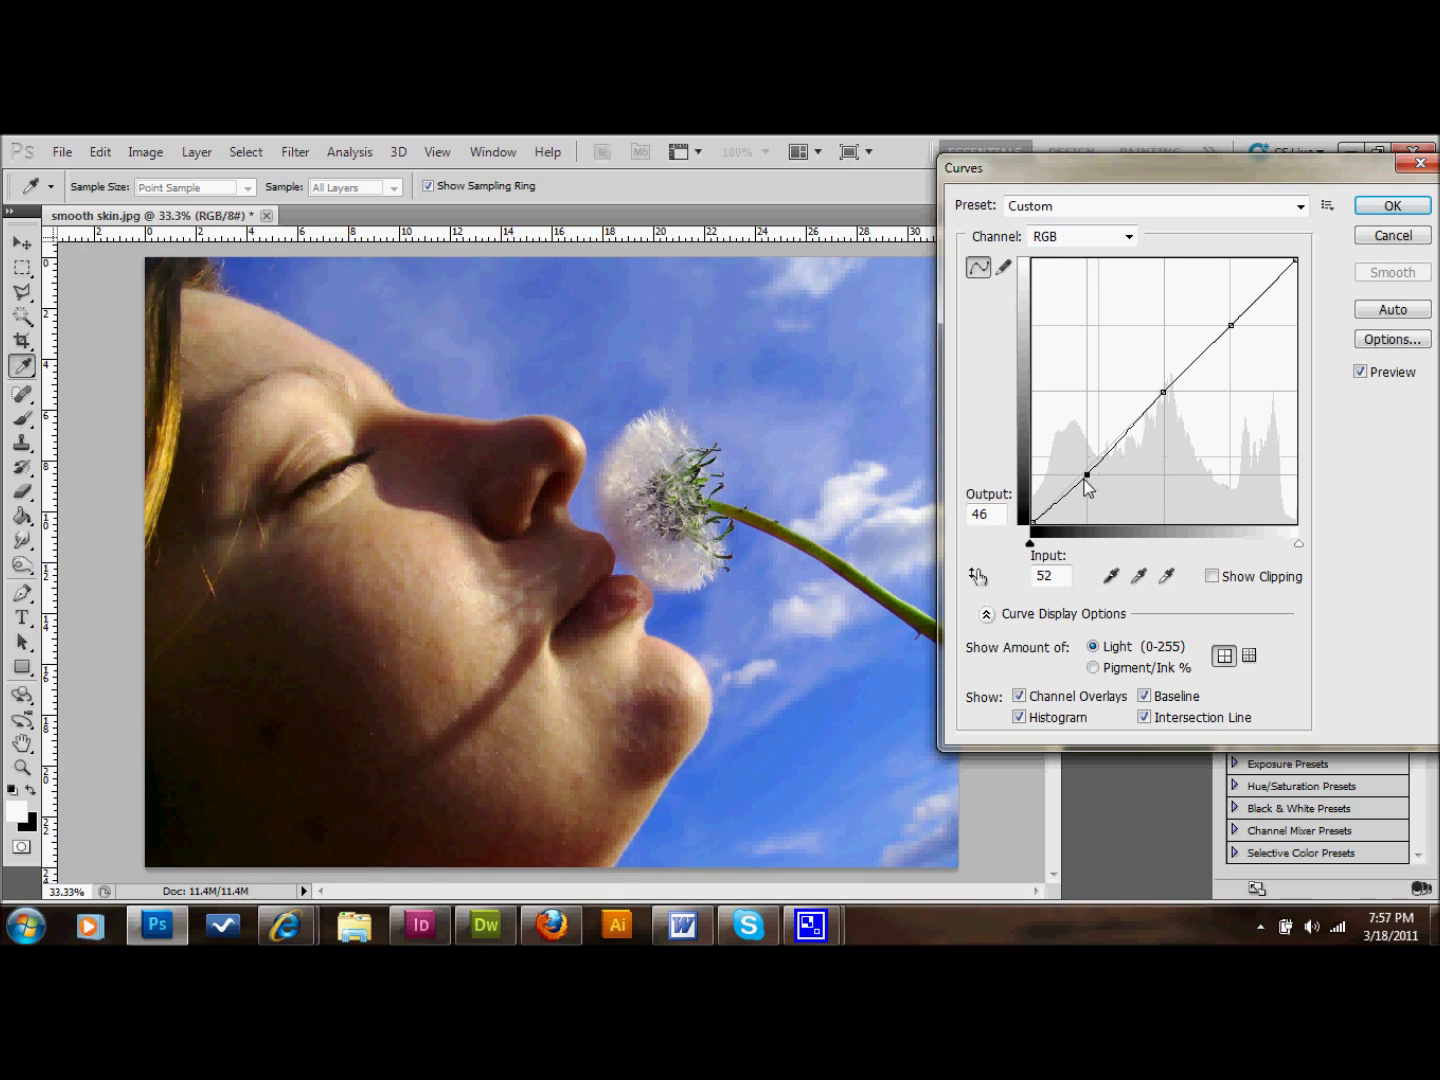
{"action": "left_click_drag", "start_coordinate": [1089, 488], "coordinate": [1080, 496]}
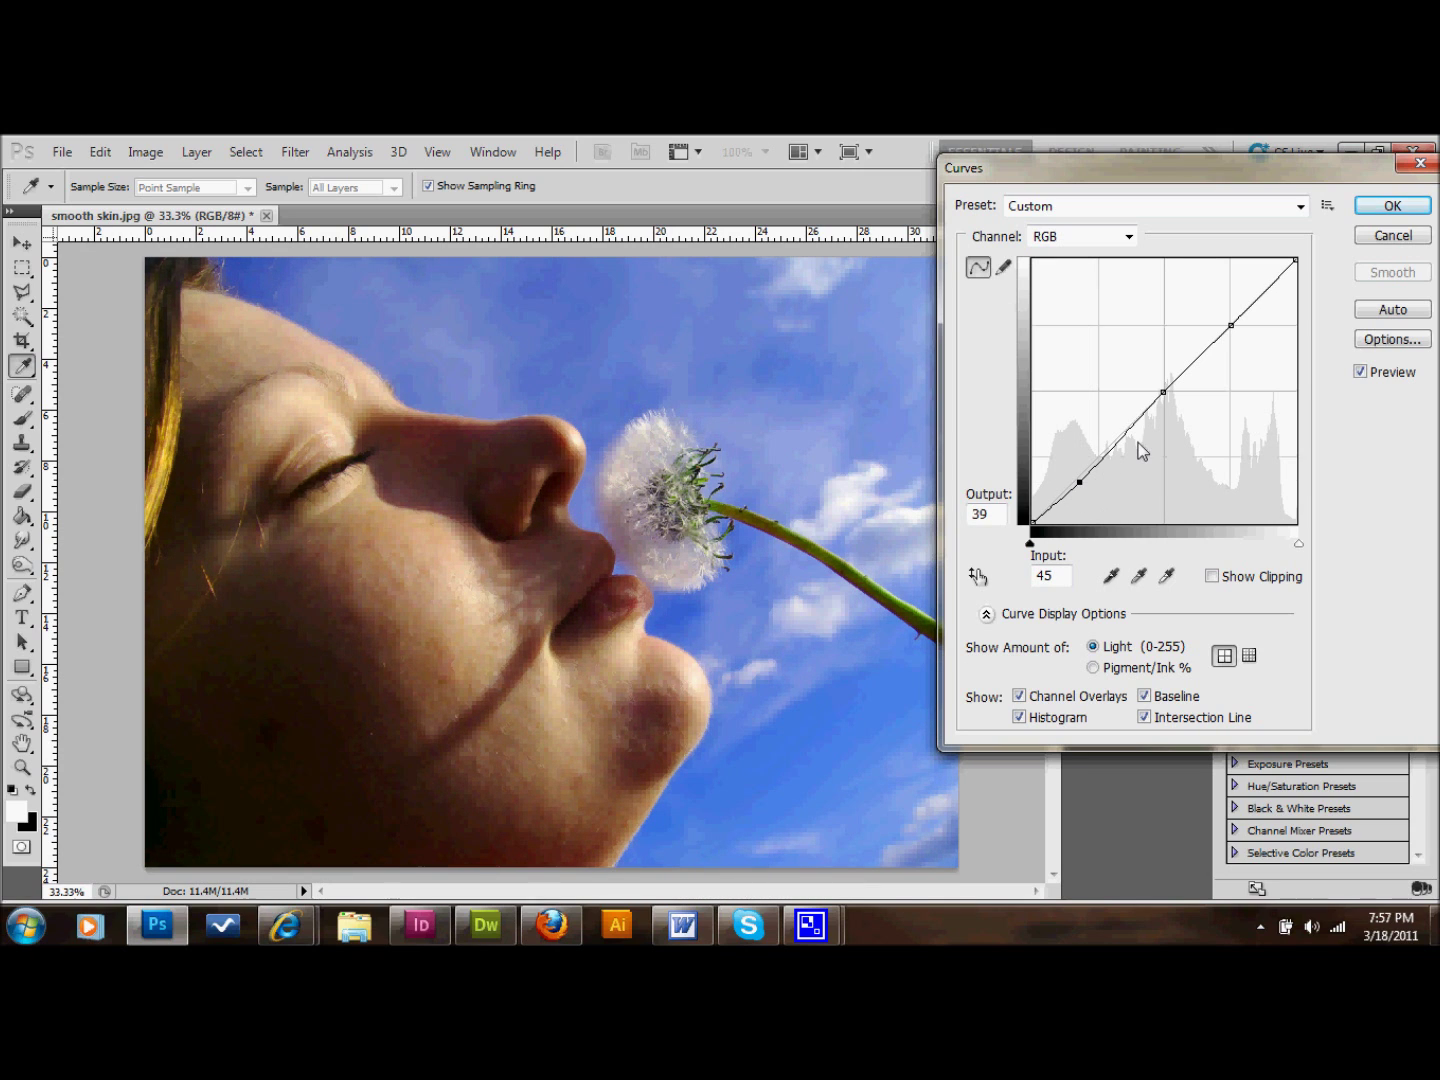
{"action": "left_click_drag", "start_coordinate": [1165, 394], "coordinate": [1234, 305]}
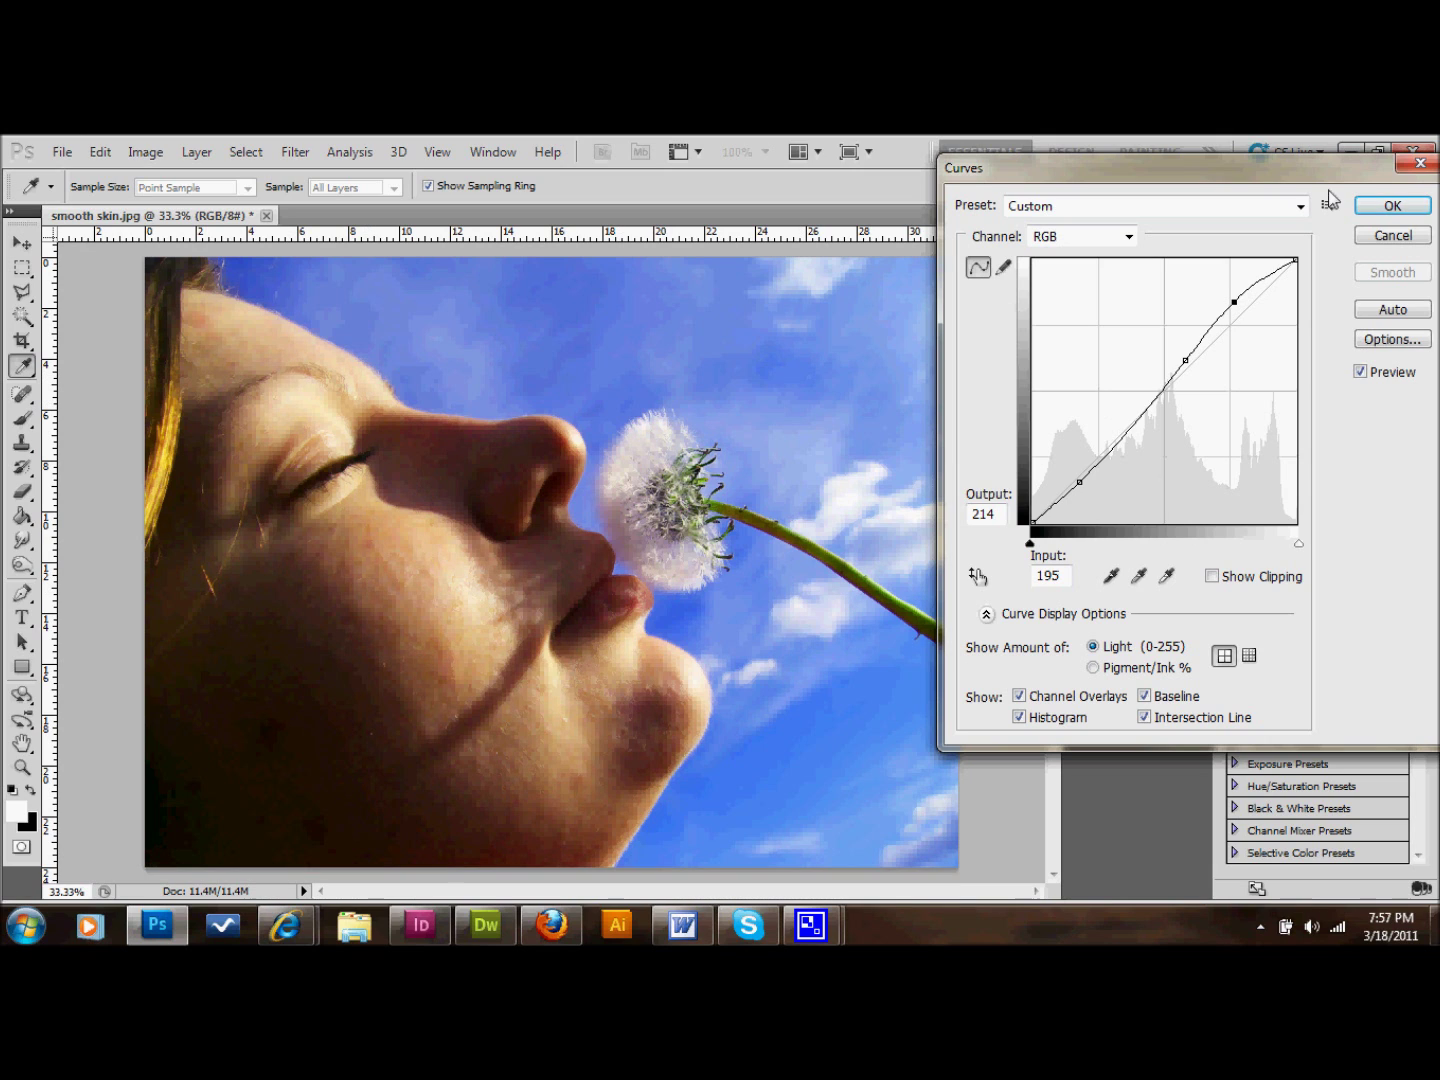
- Apply the Curves adjustment and compare before and after in the History panel
{"action": "left_click", "coordinate": [1391, 205]}
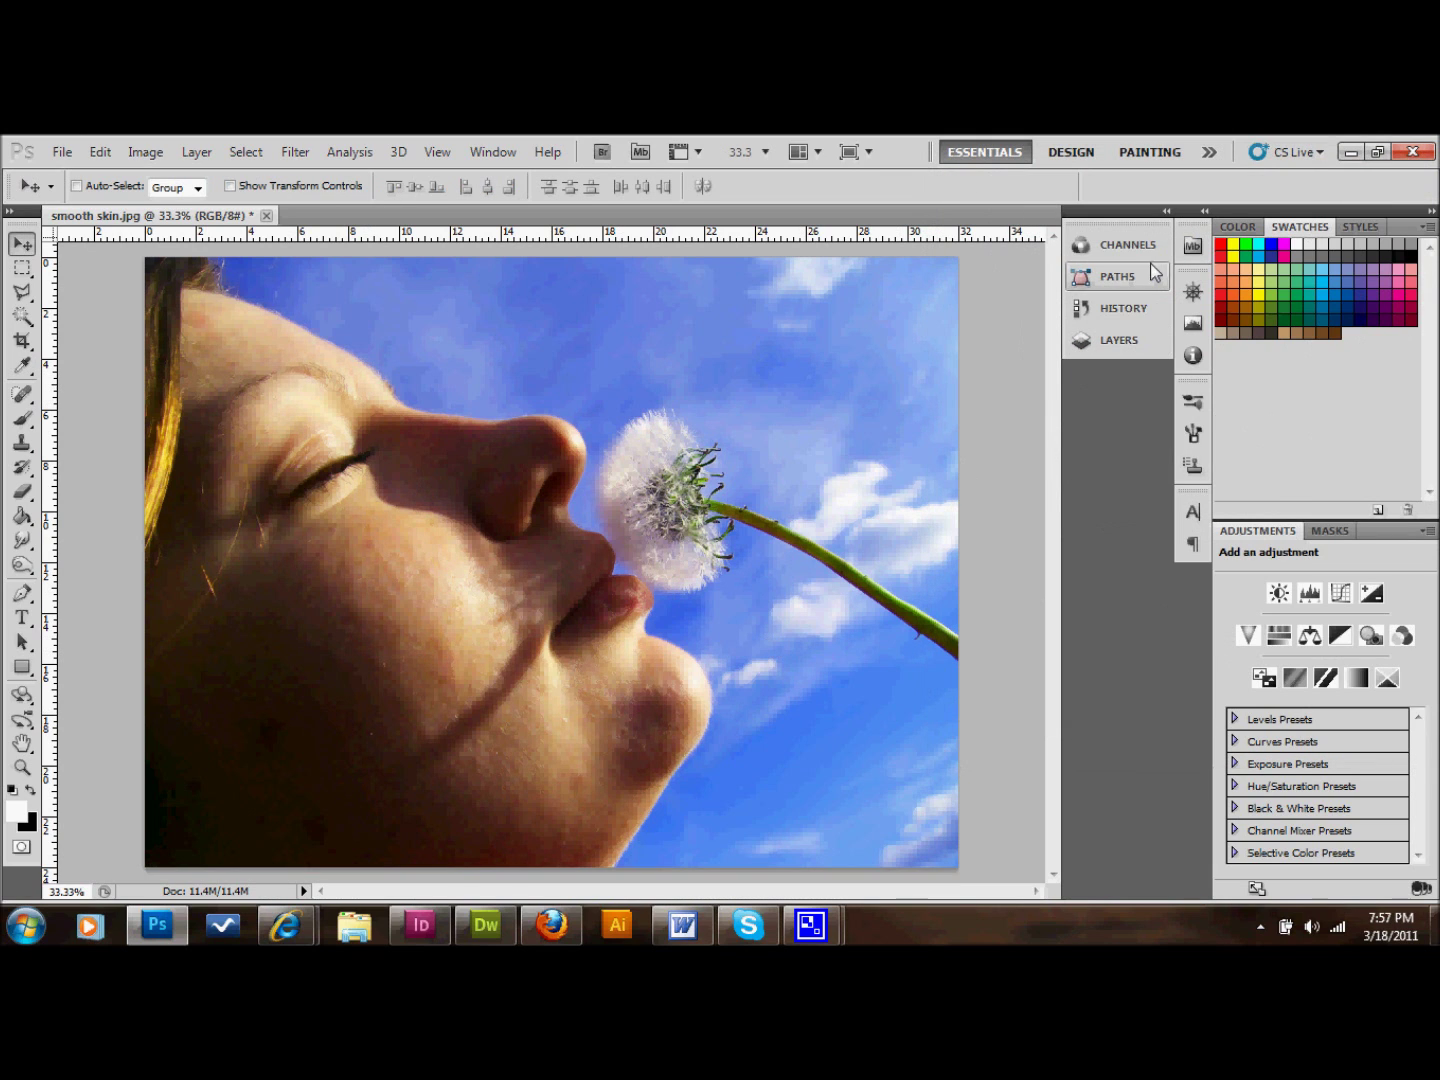
{"action": "left_click", "coordinate": [1139, 312]}
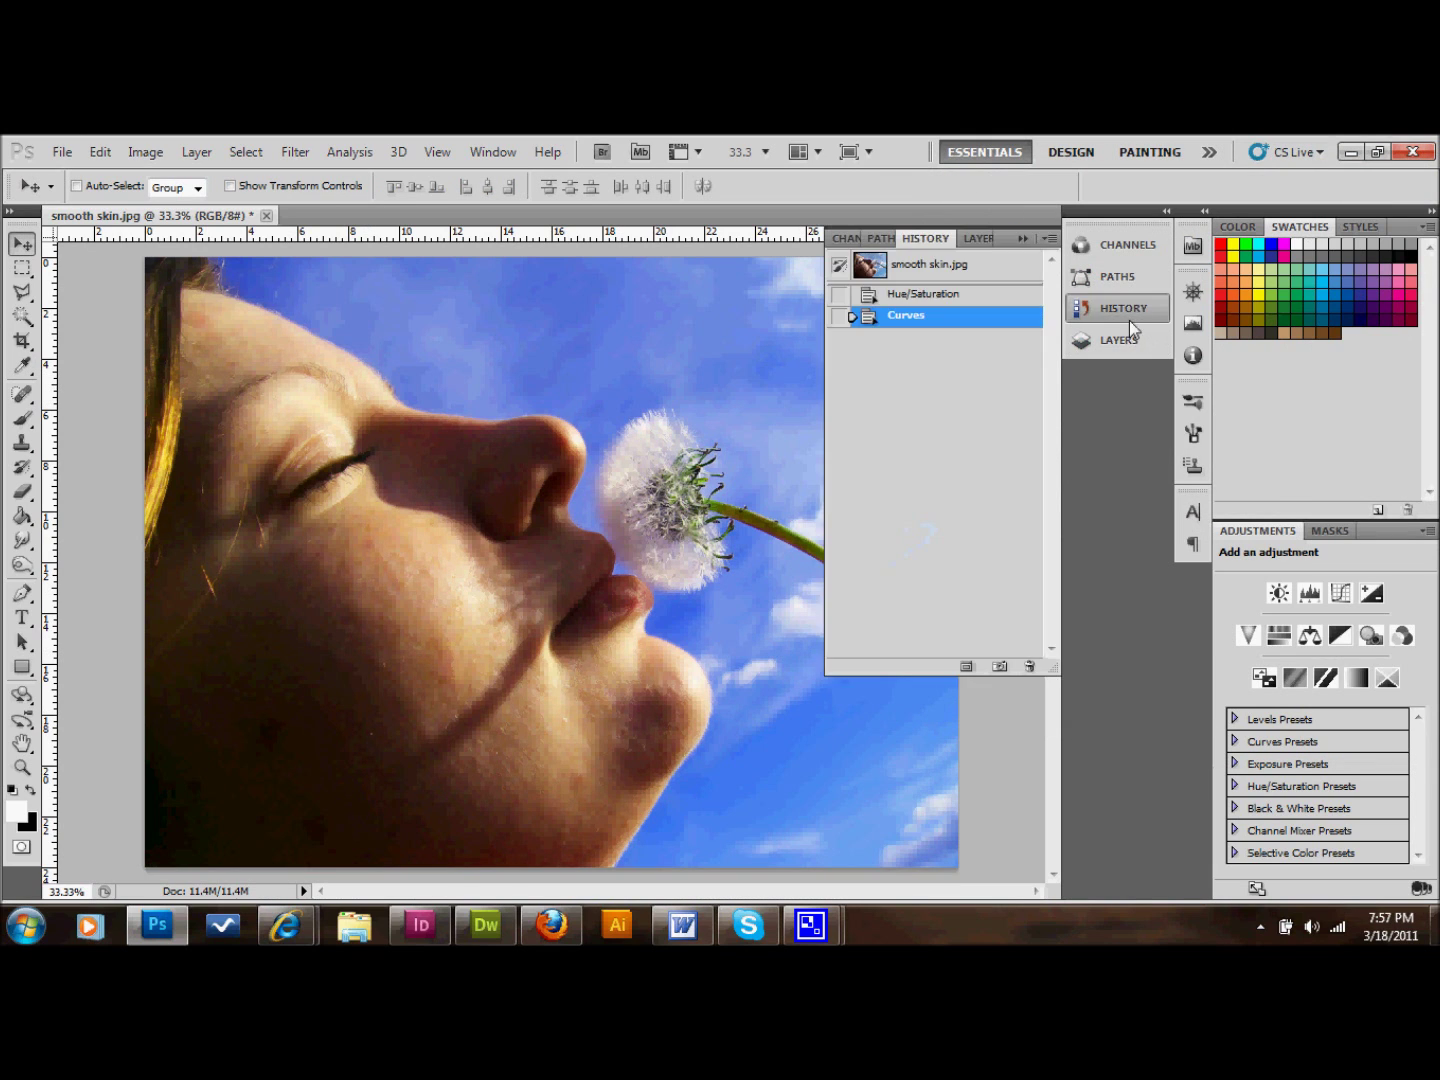
{"action": "left_click", "coordinate": [934, 265]}
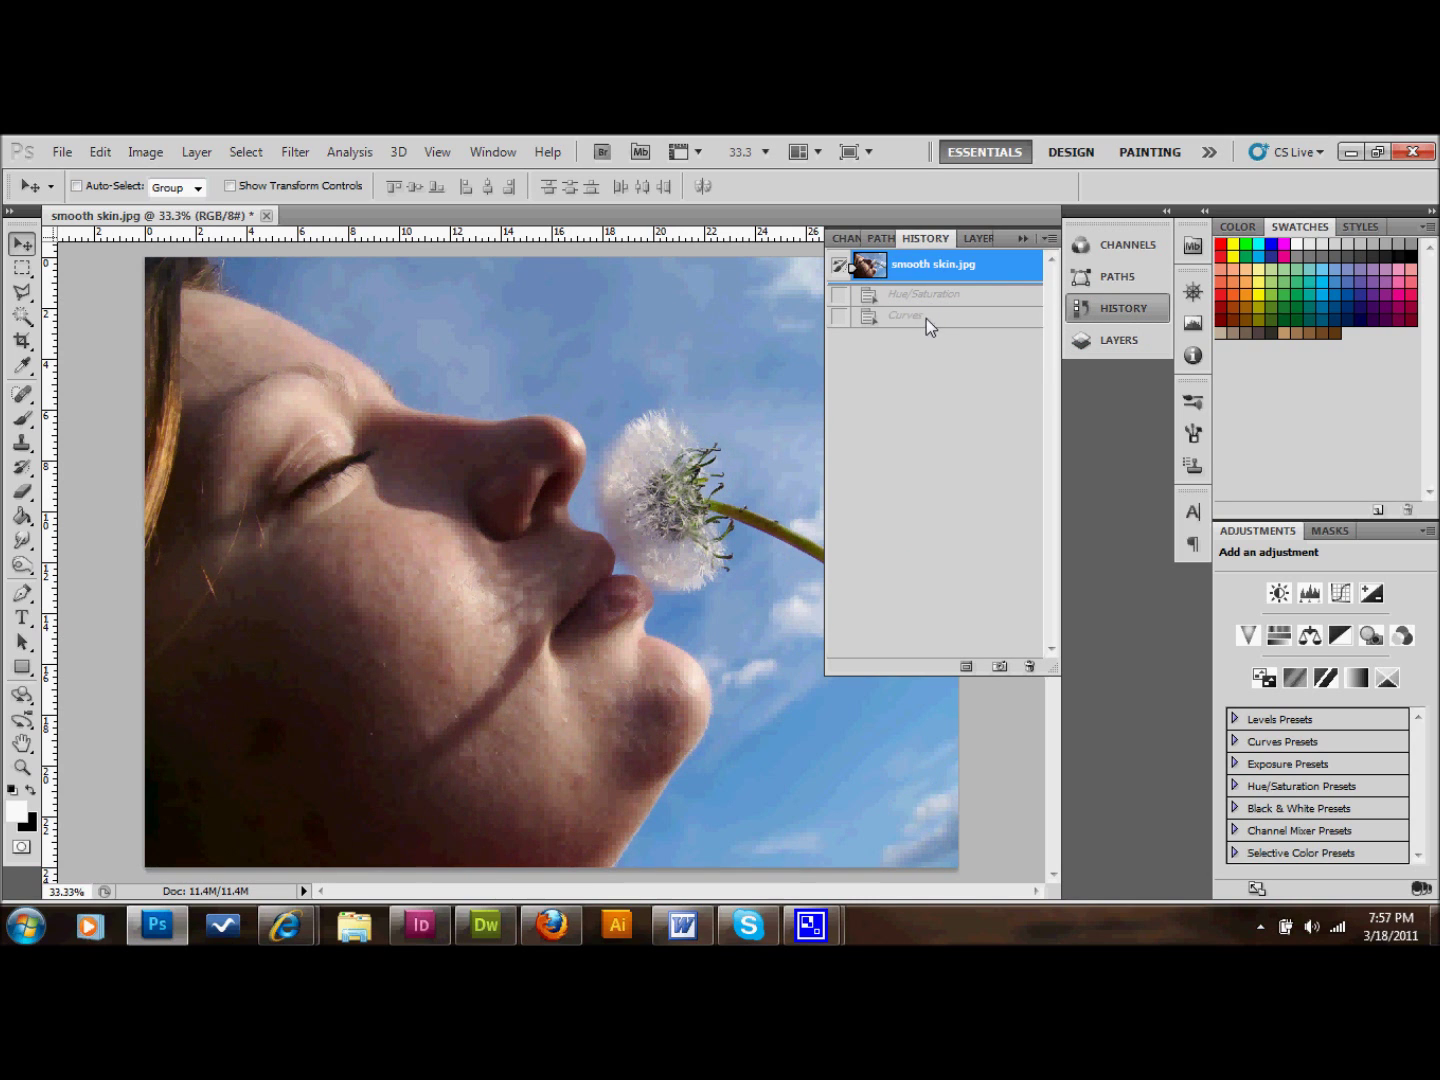
{"action": "left_click", "coordinate": [925, 319]}
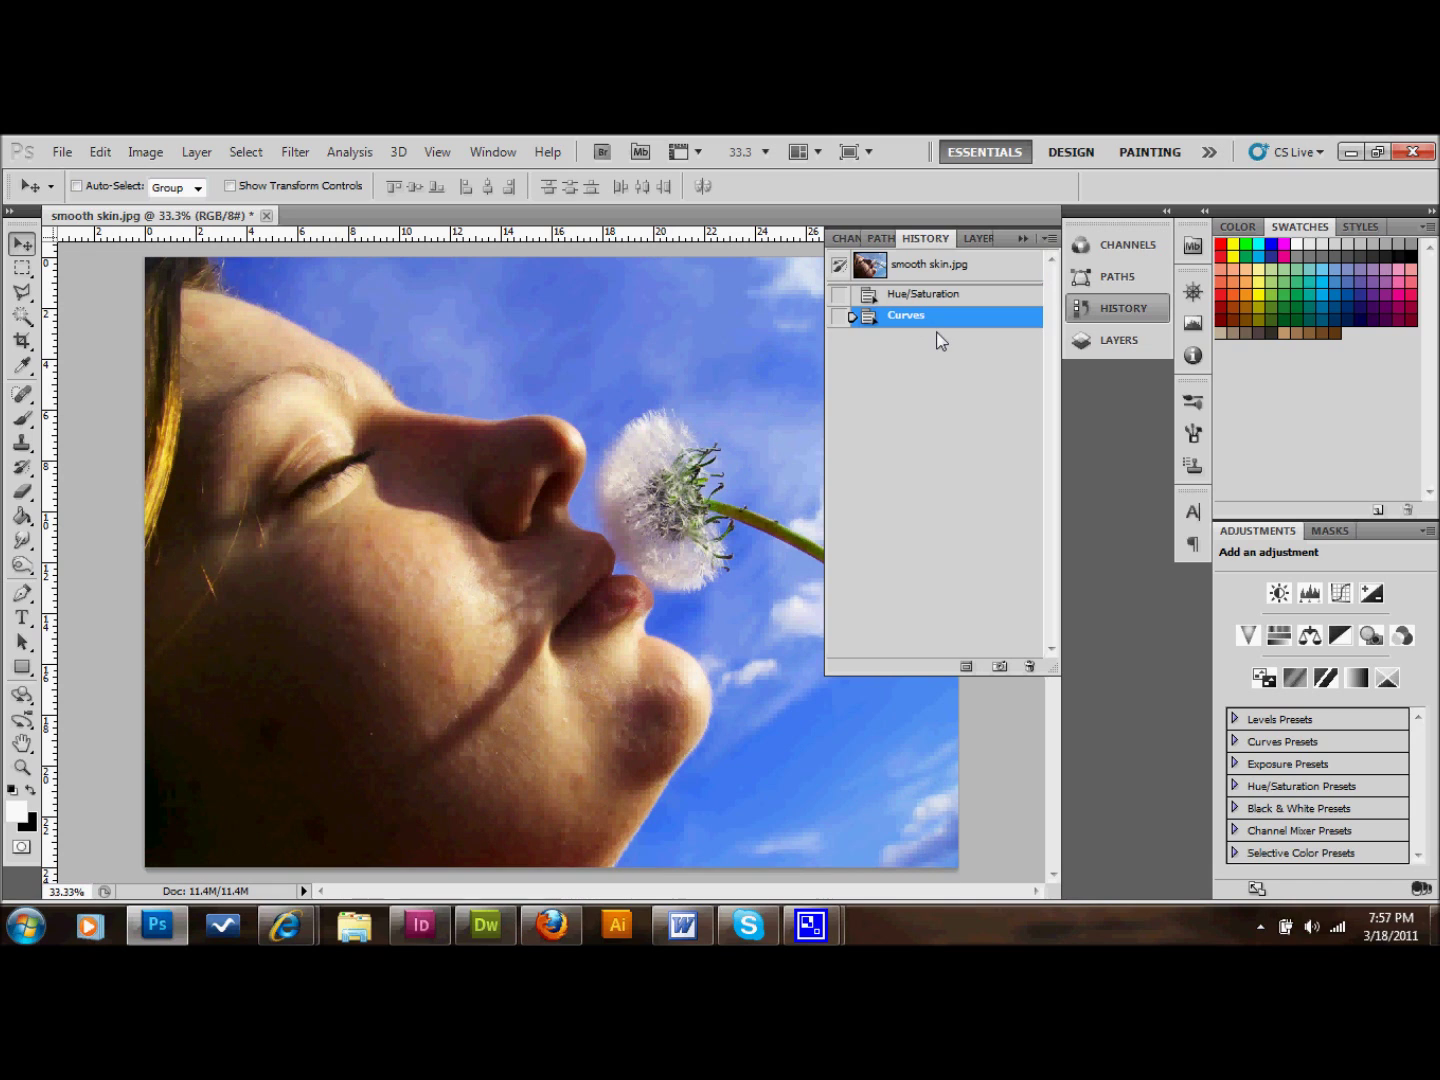
- Duplicate the Background layer into a Background copy layer
{"action": "left_click", "coordinate": [975, 238]}
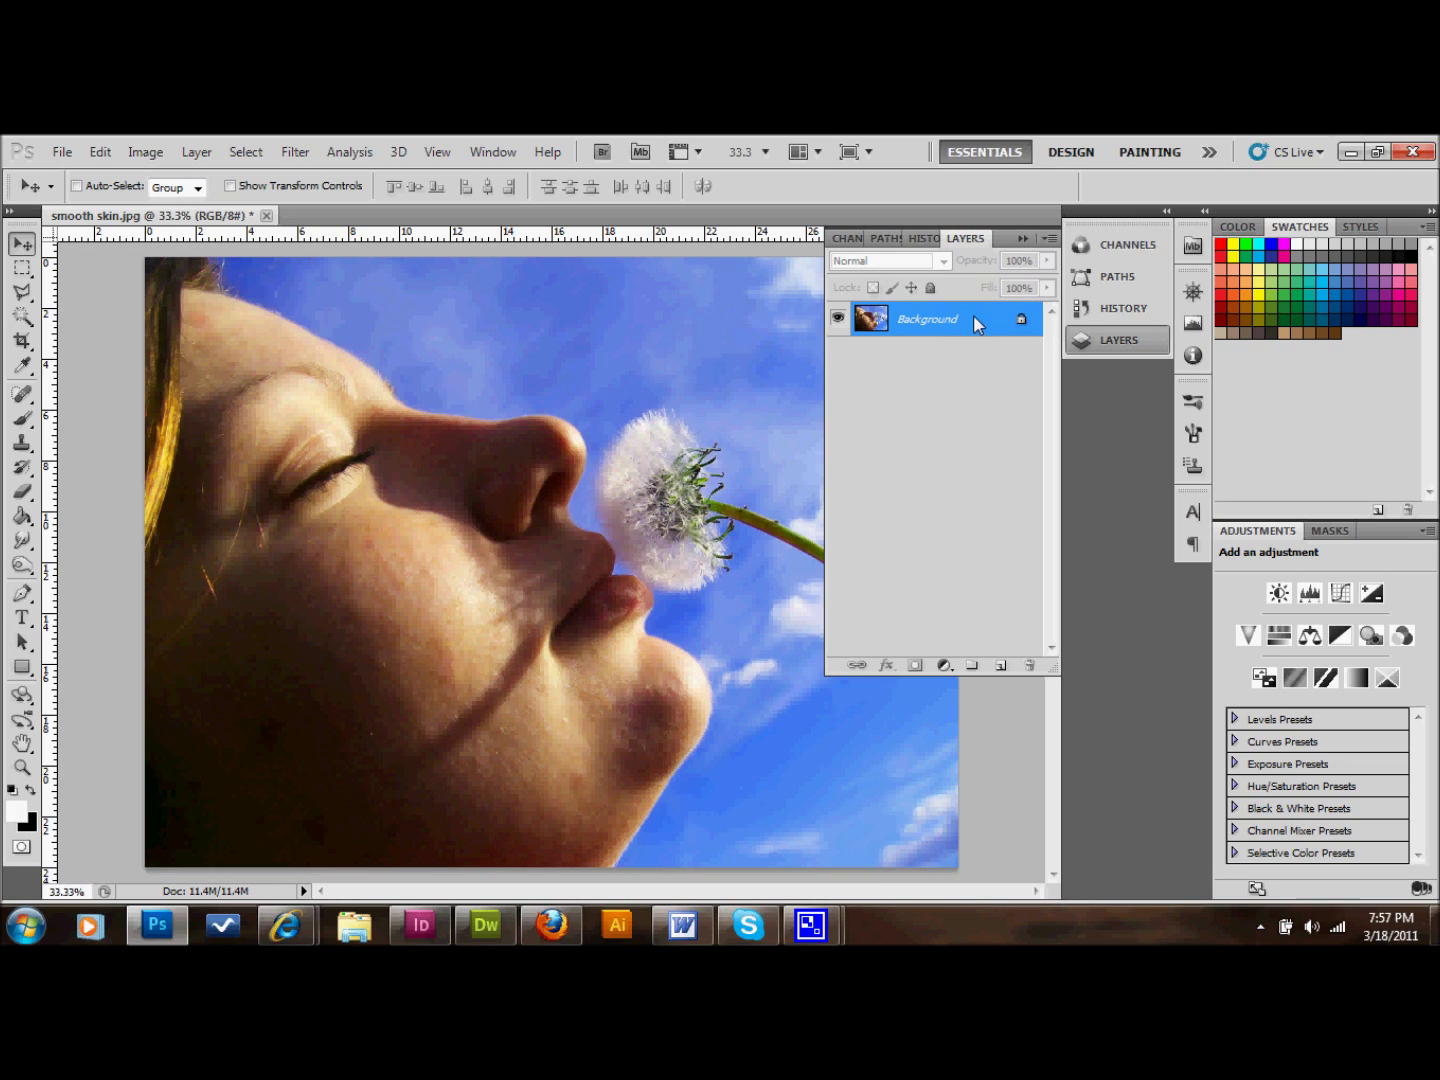
{"action": "left_click_drag", "start_coordinate": [976, 322], "coordinate": [1004, 671]}
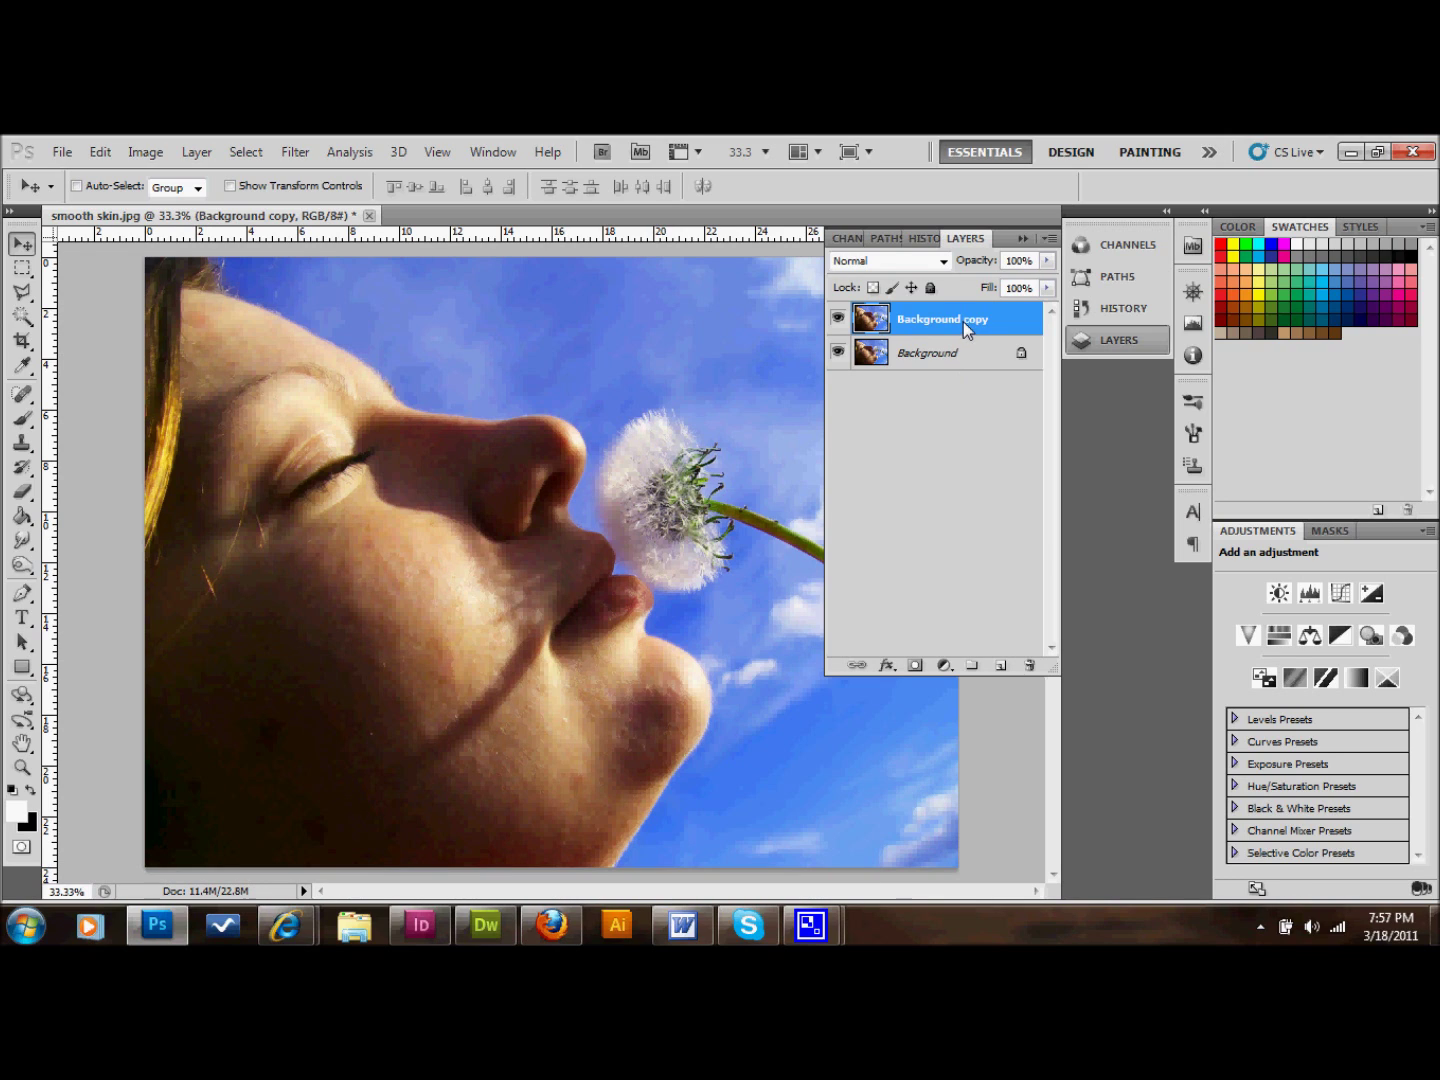
{"action": "left_click", "coordinate": [293, 155]}
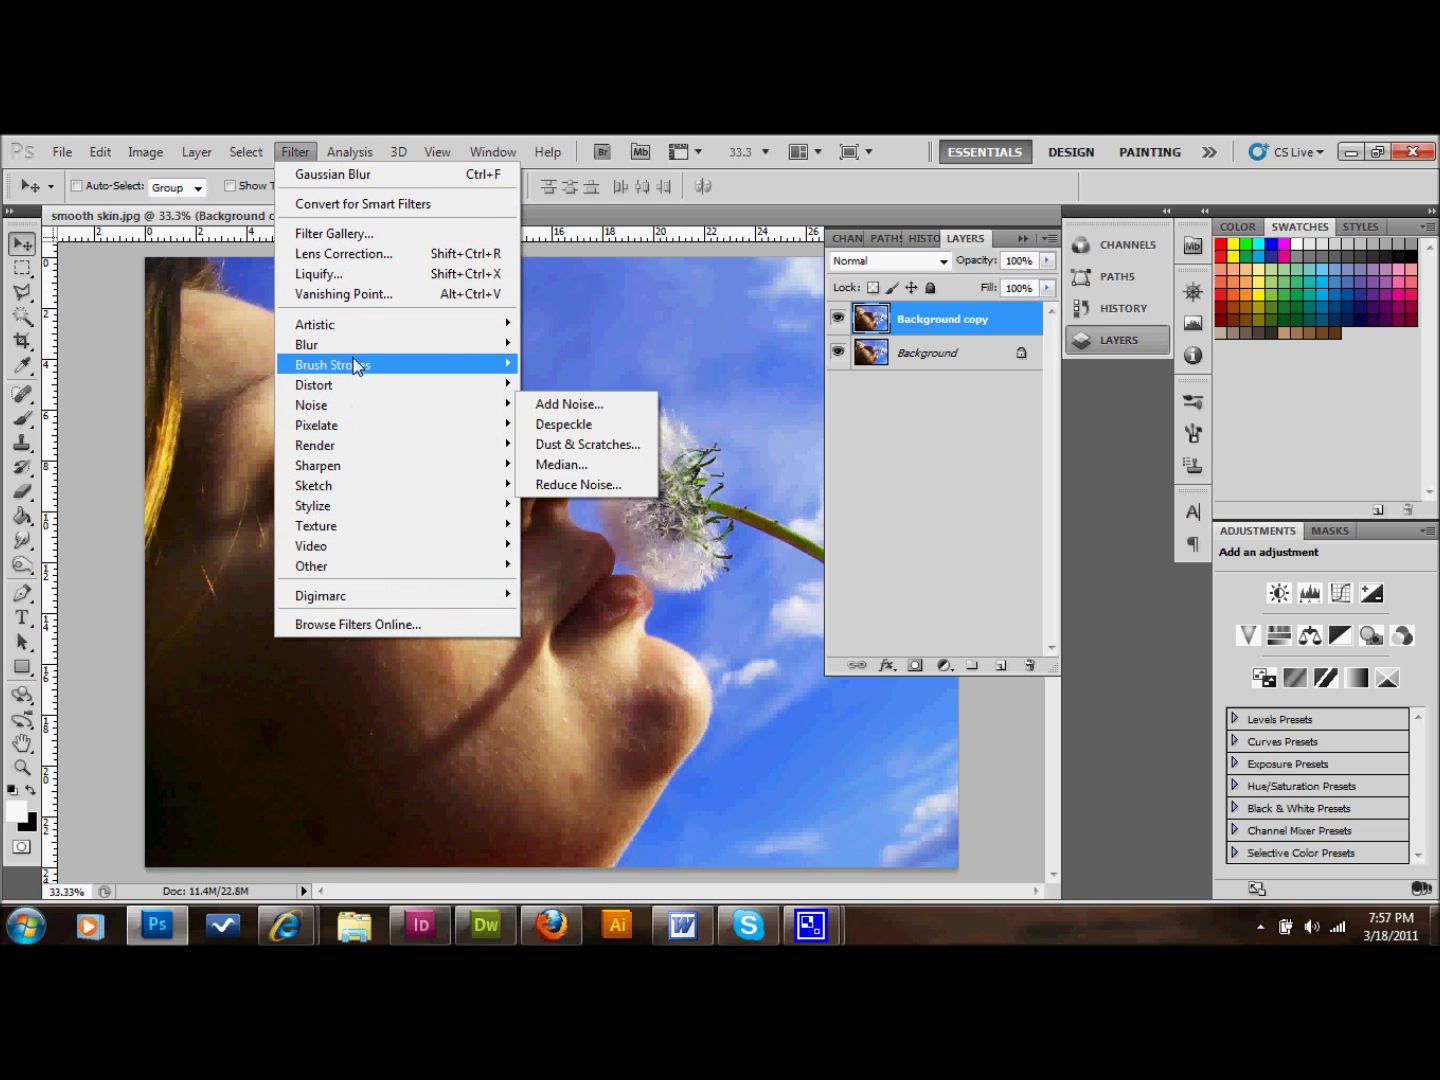
{"action": "mouse_move", "coordinate": [388, 350]}
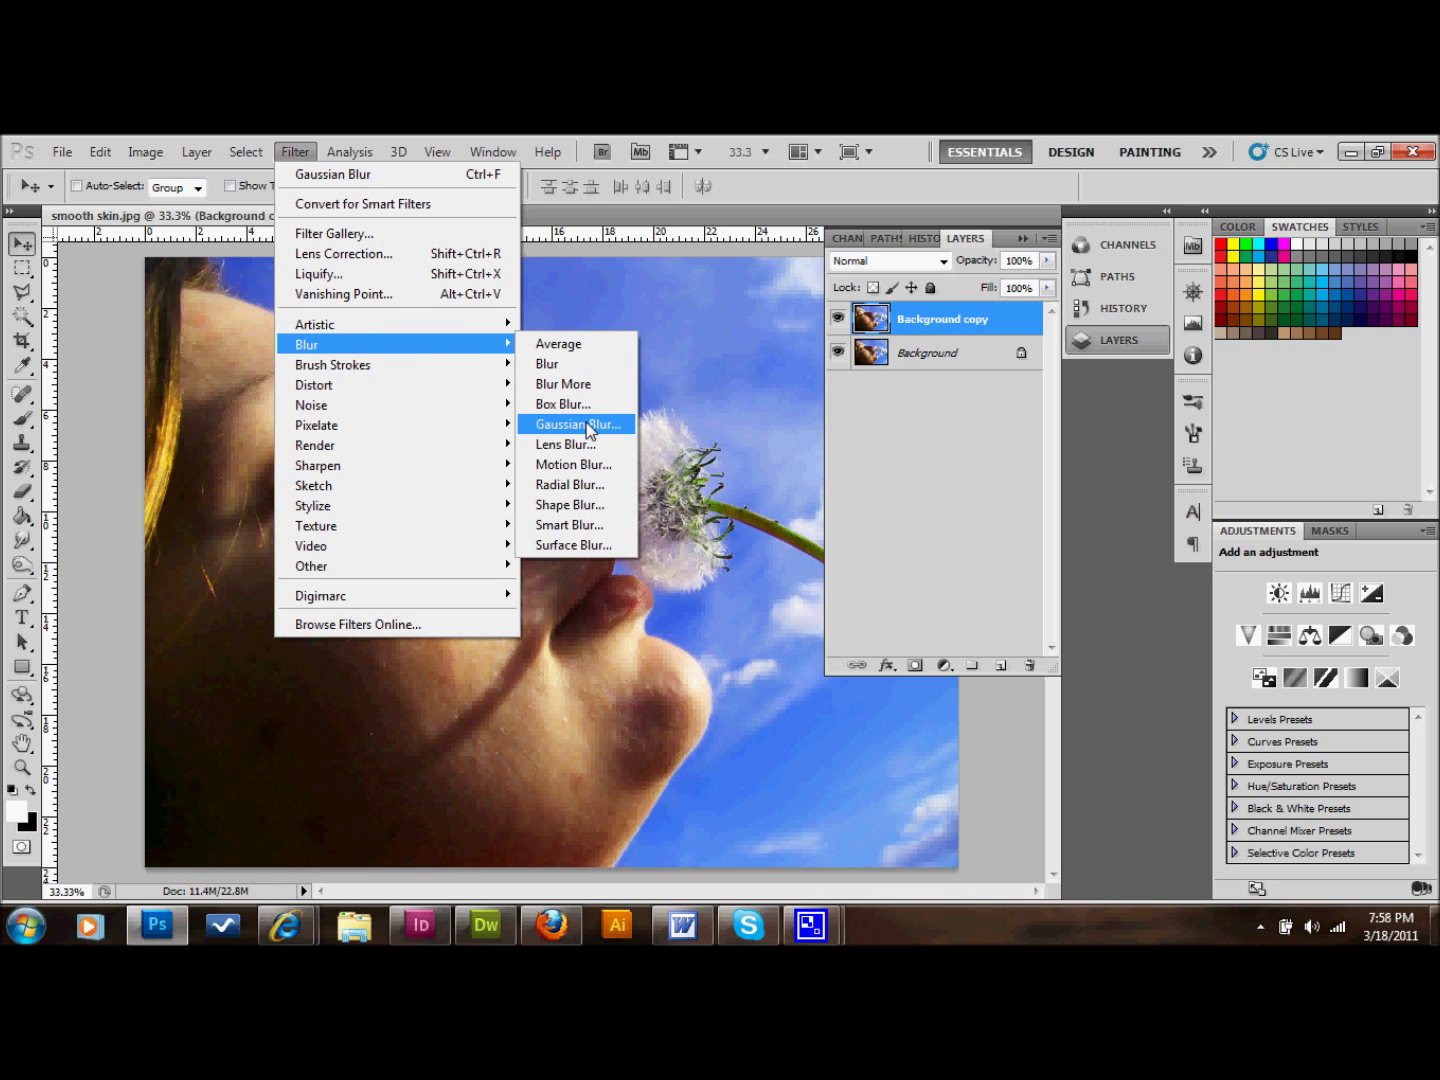
{"action": "left_click", "coordinate": [578, 424]}
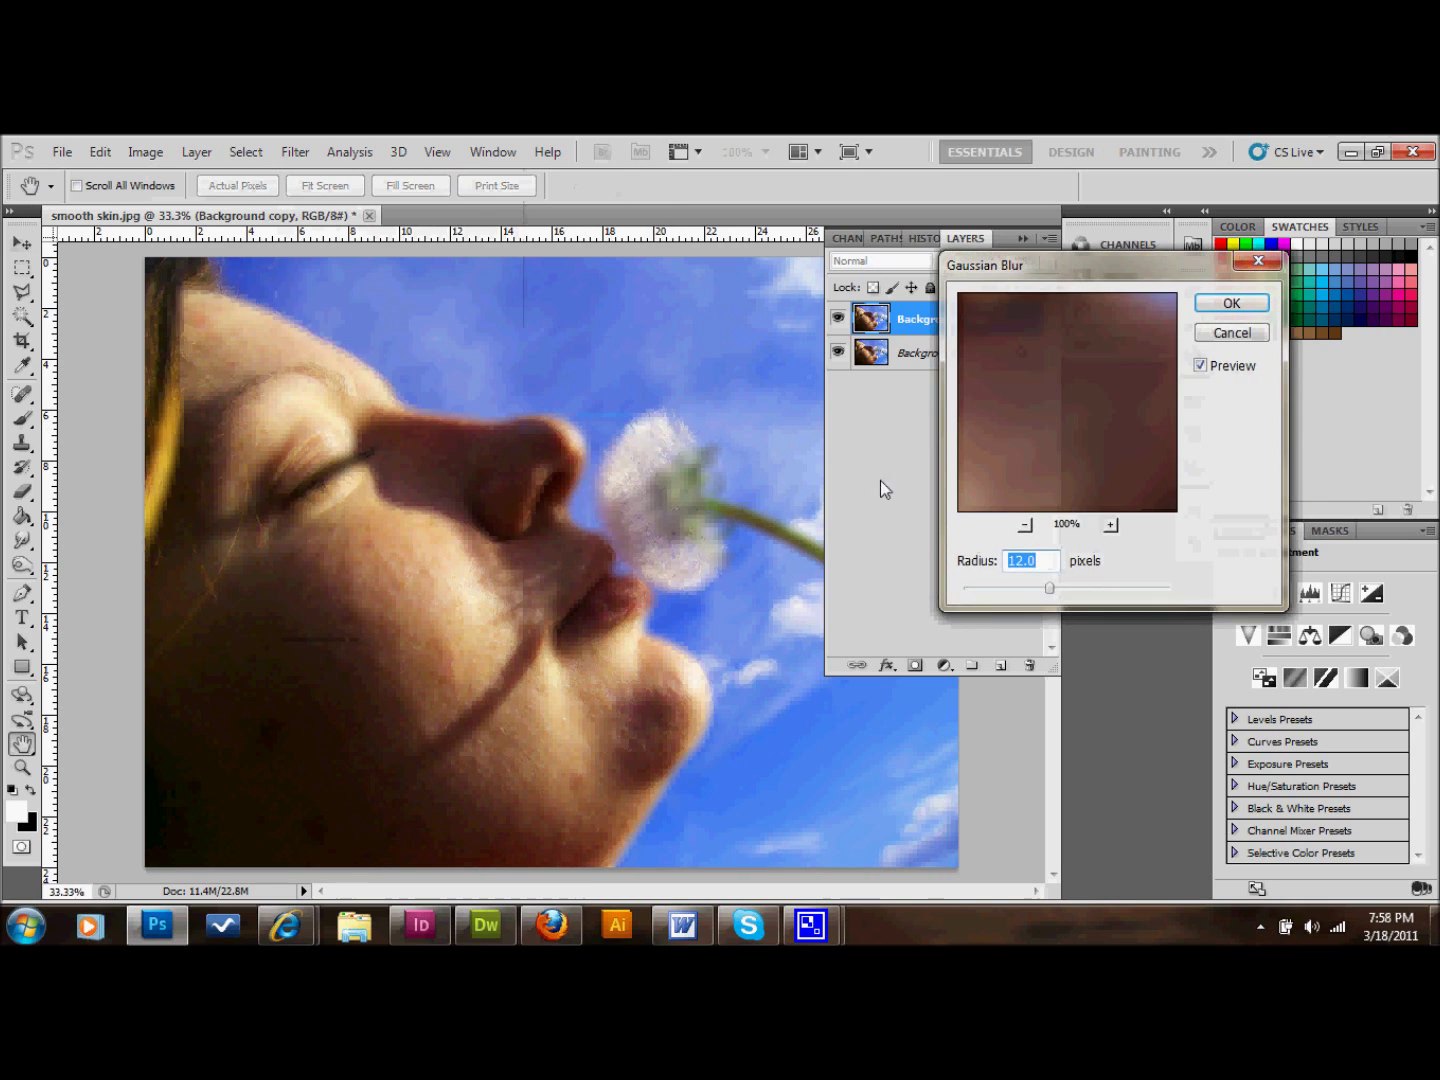
{"action": "left_click_drag", "start_coordinate": [1052, 589], "coordinate": [1096, 589]}
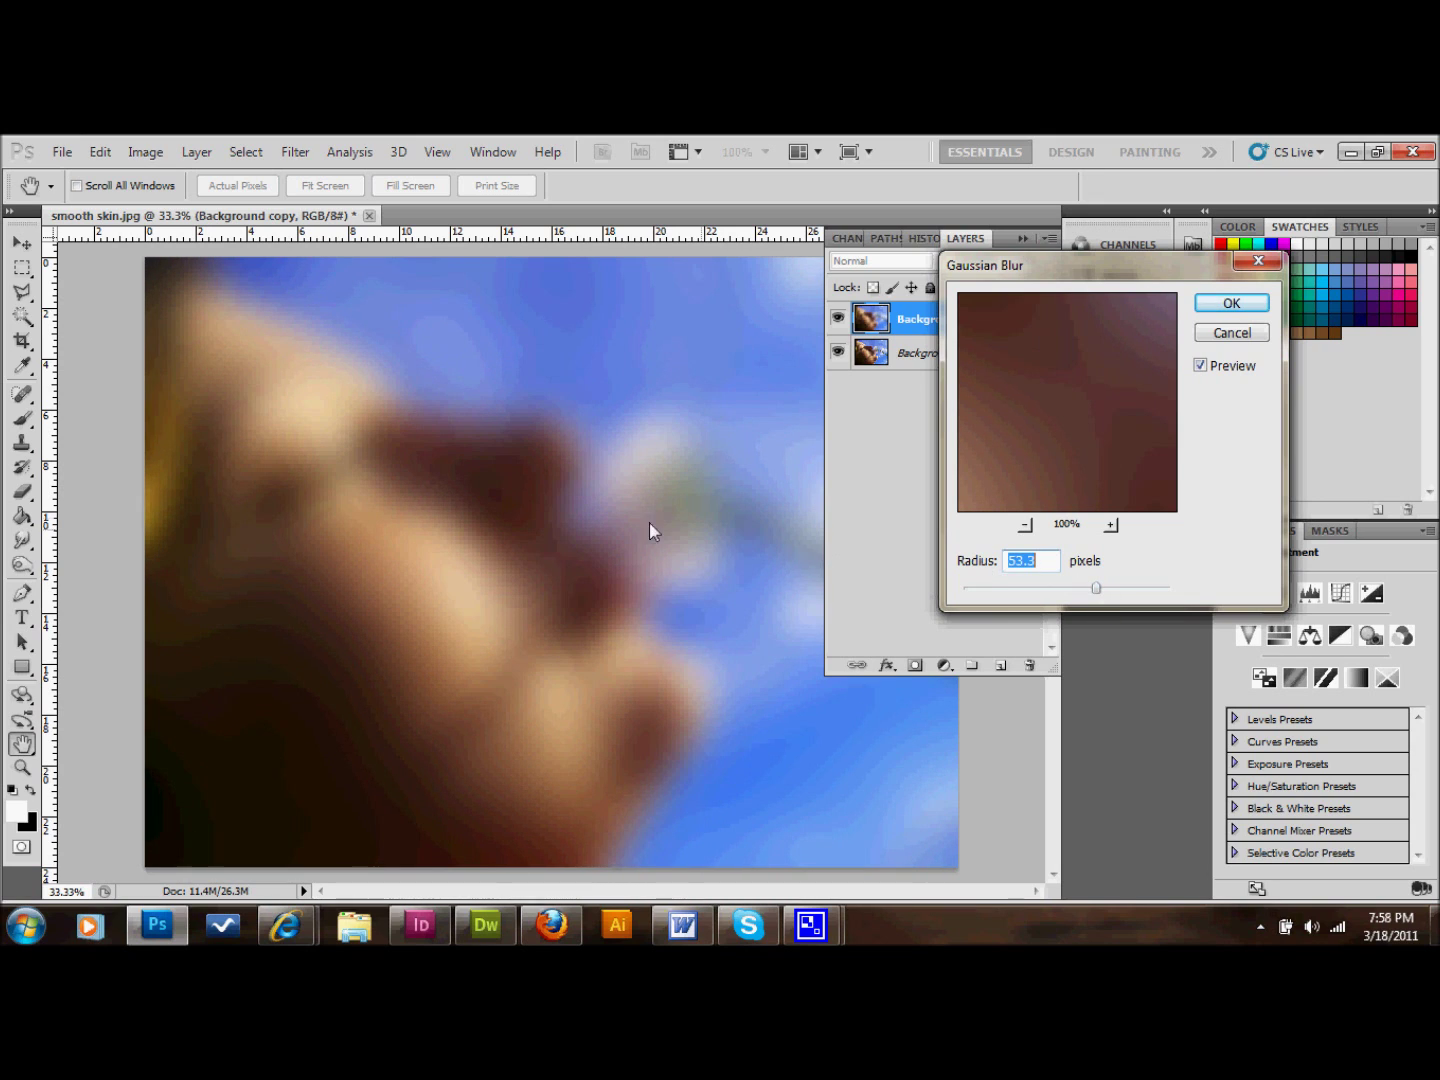
{"action": "left_click", "coordinate": [1235, 339]}
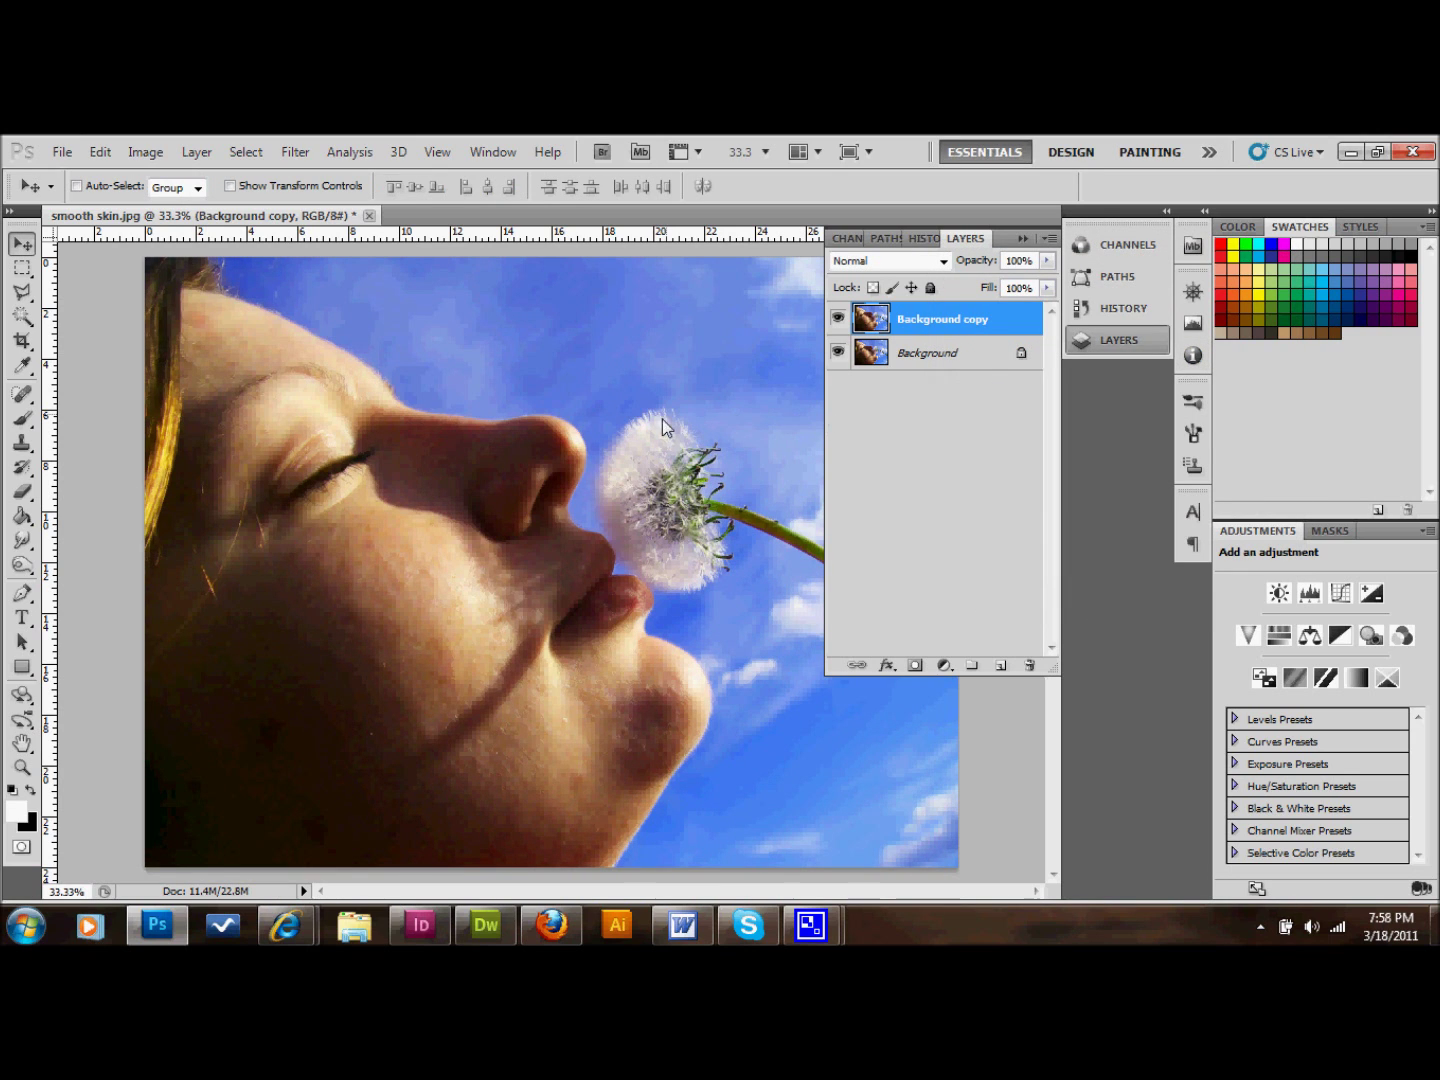
- Run Filter > Other > High Pass on Background copy with a 50-pixel radius
{"action": "left_click", "coordinate": [291, 151]}
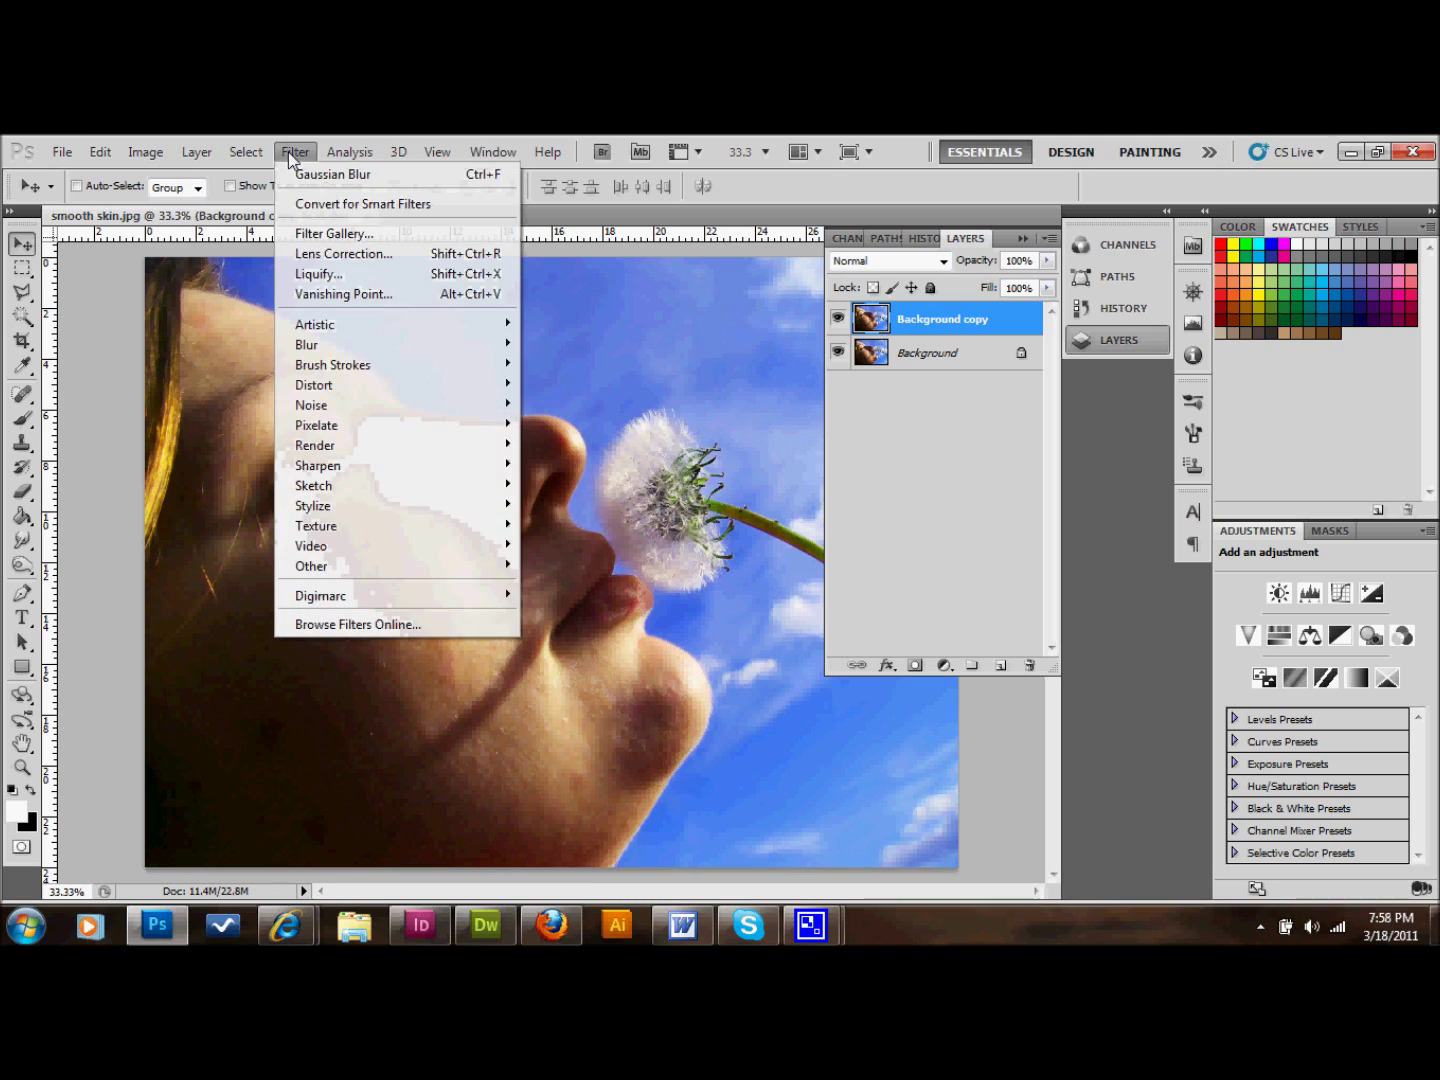
{"action": "mouse_move", "coordinate": [431, 564]}
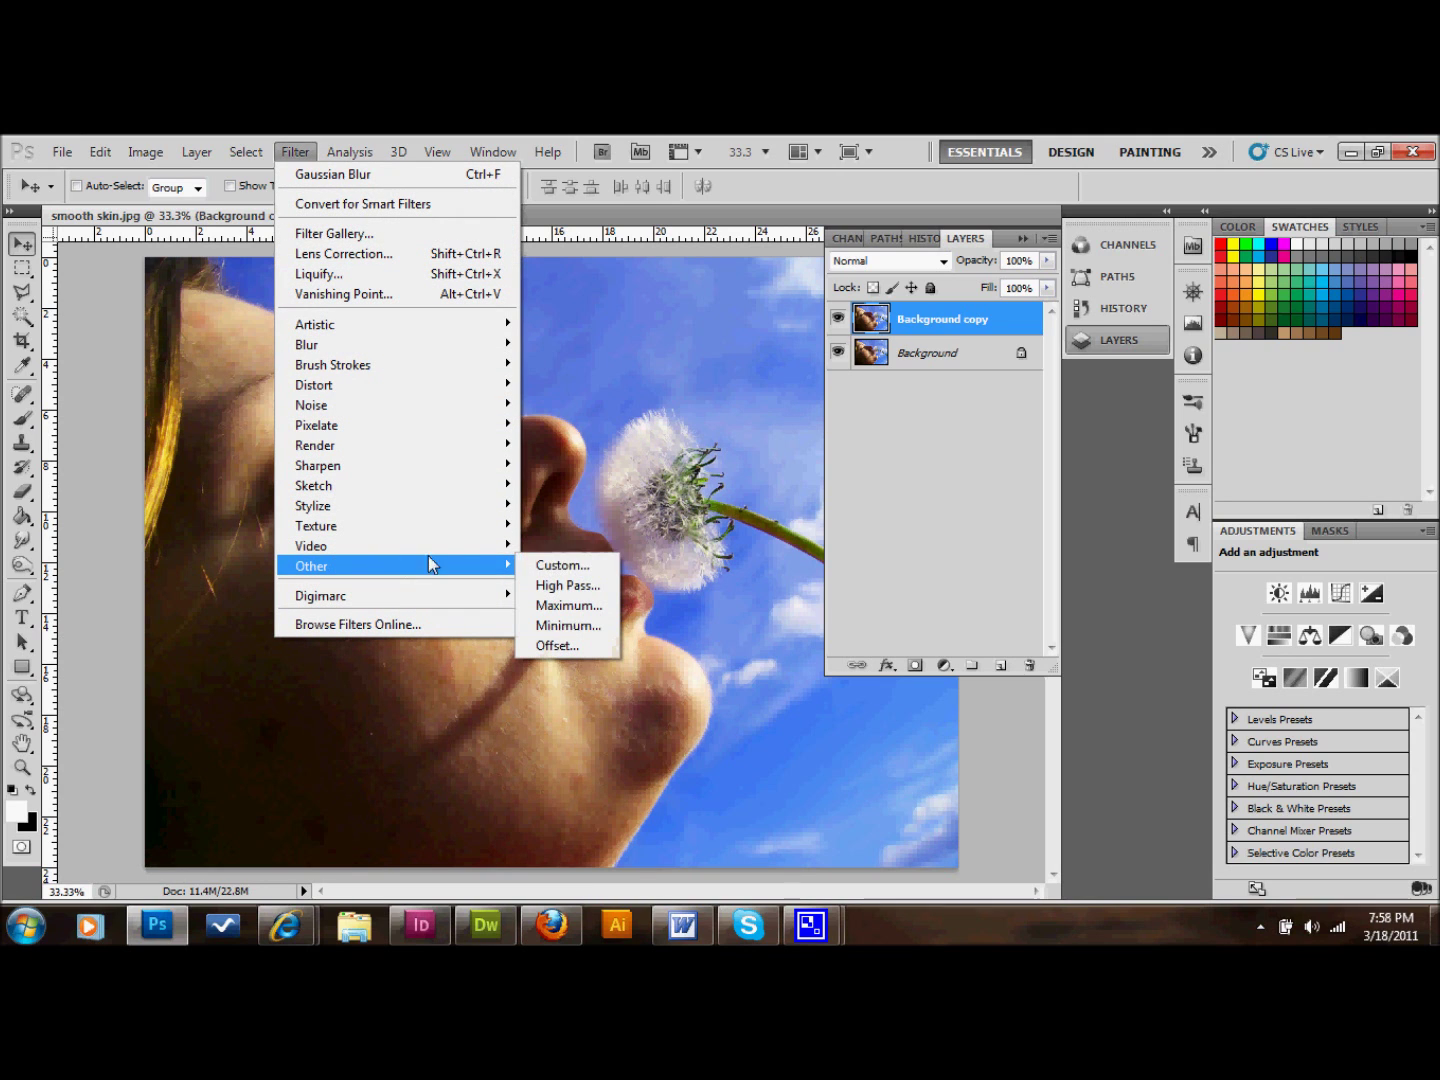
{"action": "left_click", "coordinate": [569, 585]}
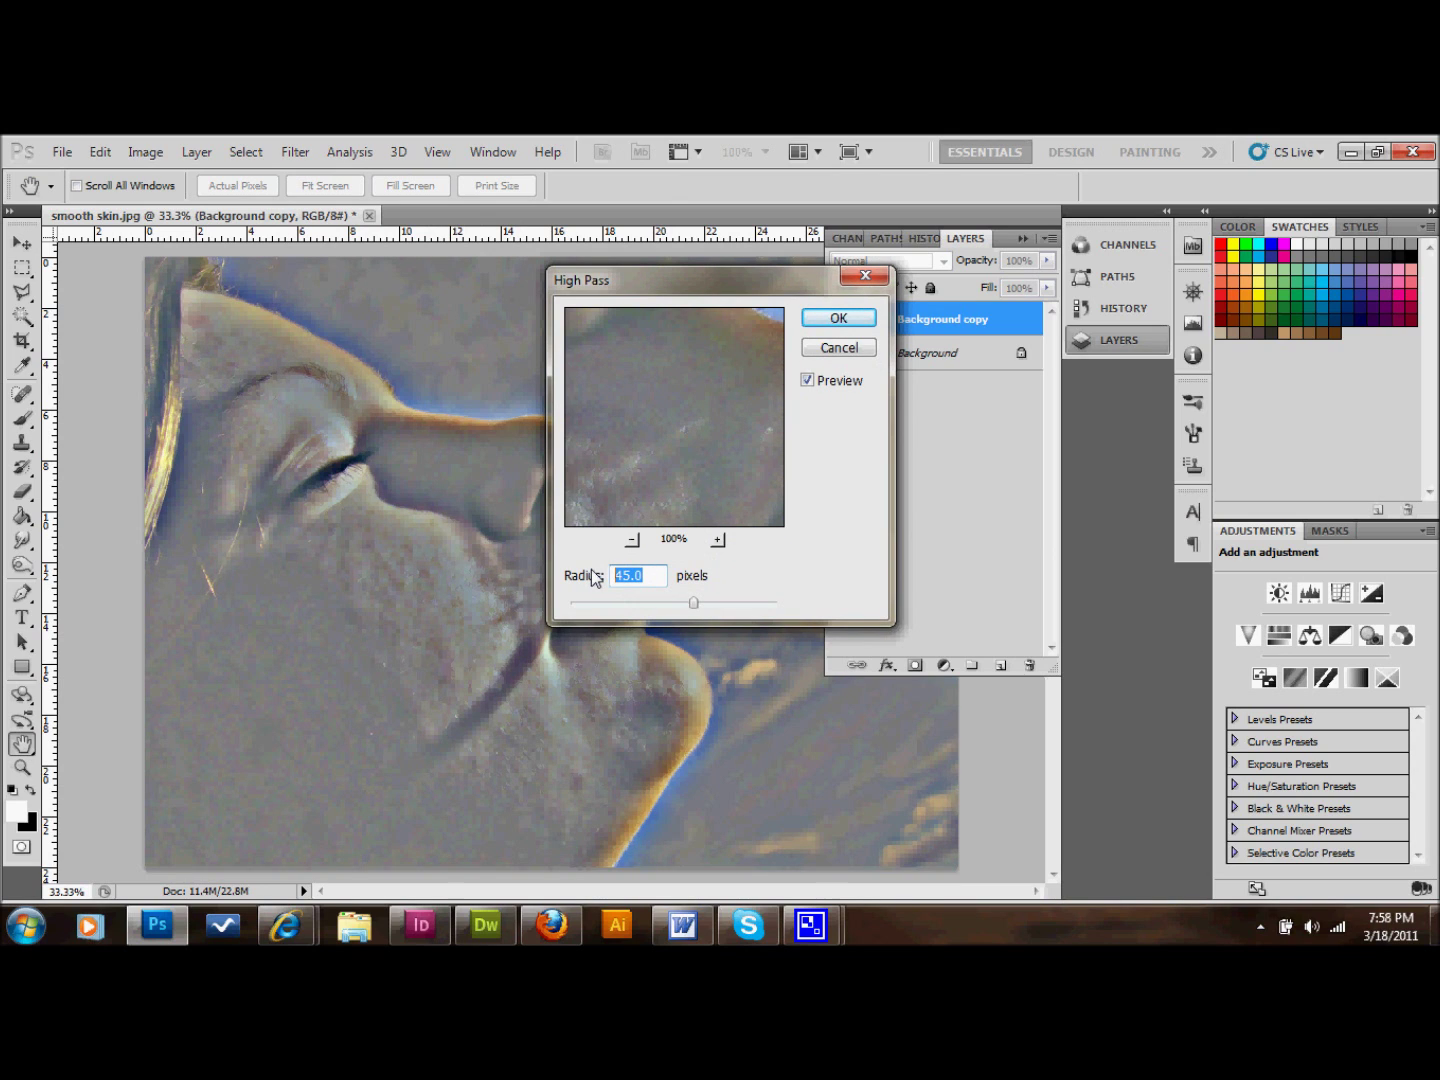
{"action": "type", "text": "50"}
{"action": "left_click", "coordinate": [839, 318]}
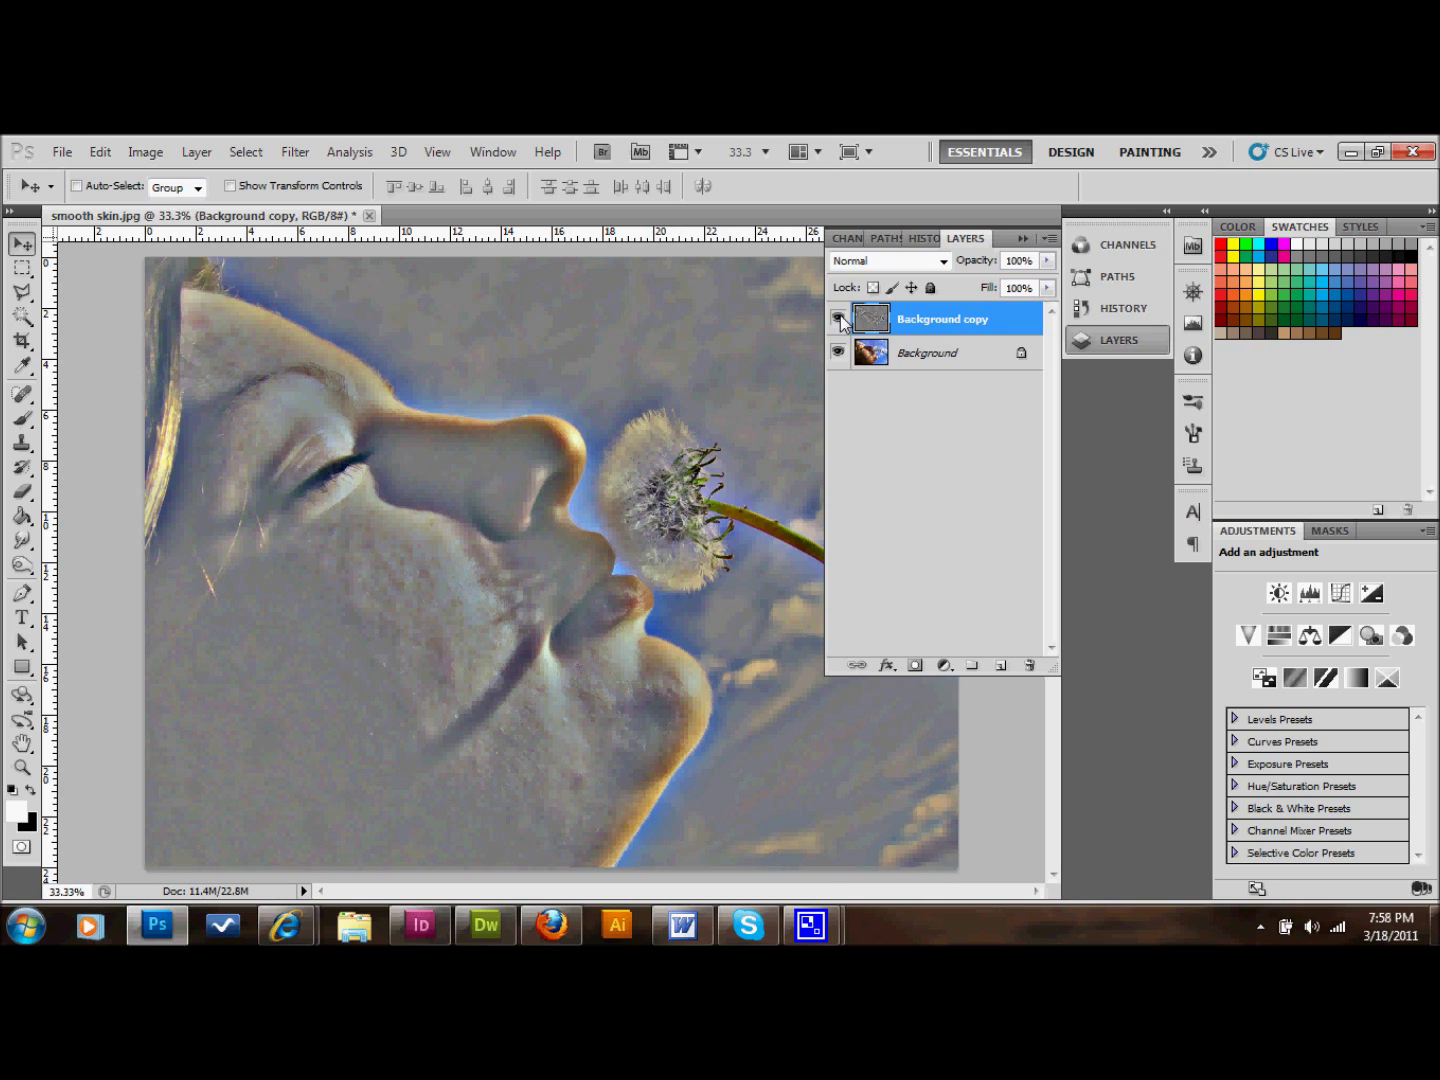
- Blur the high-pass Background copy with a 16-pixel Gaussian Blur
{"action": "left_click", "coordinate": [295, 151]}
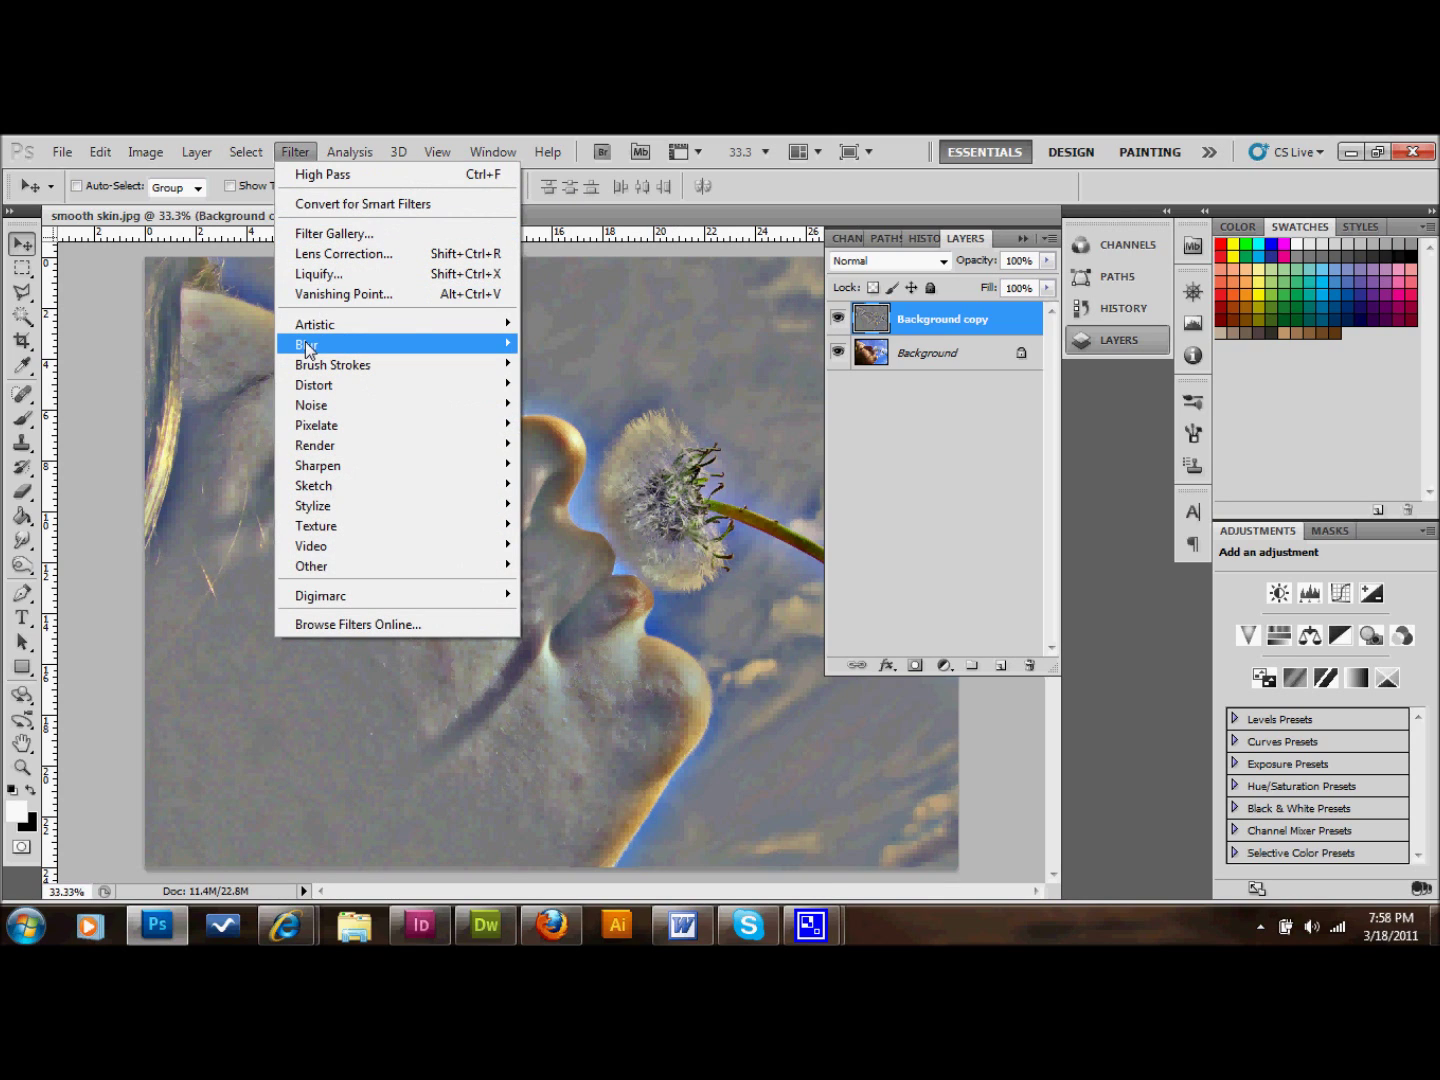
{"action": "mouse_move", "coordinate": [357, 344]}
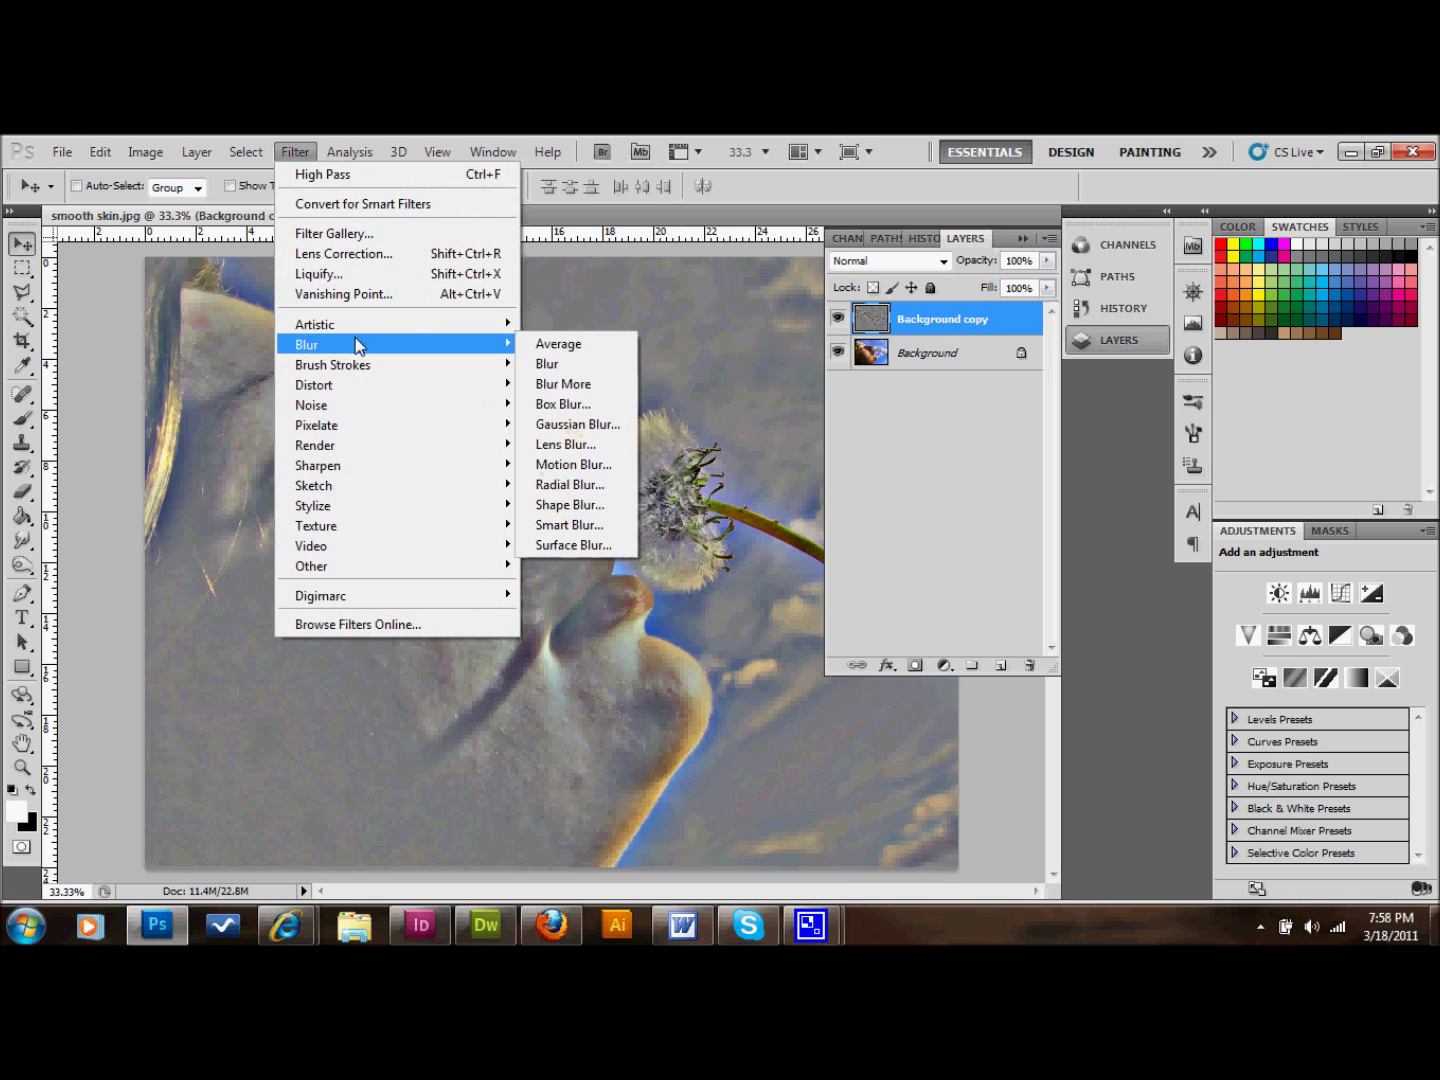
{"action": "left_click", "coordinate": [576, 427]}
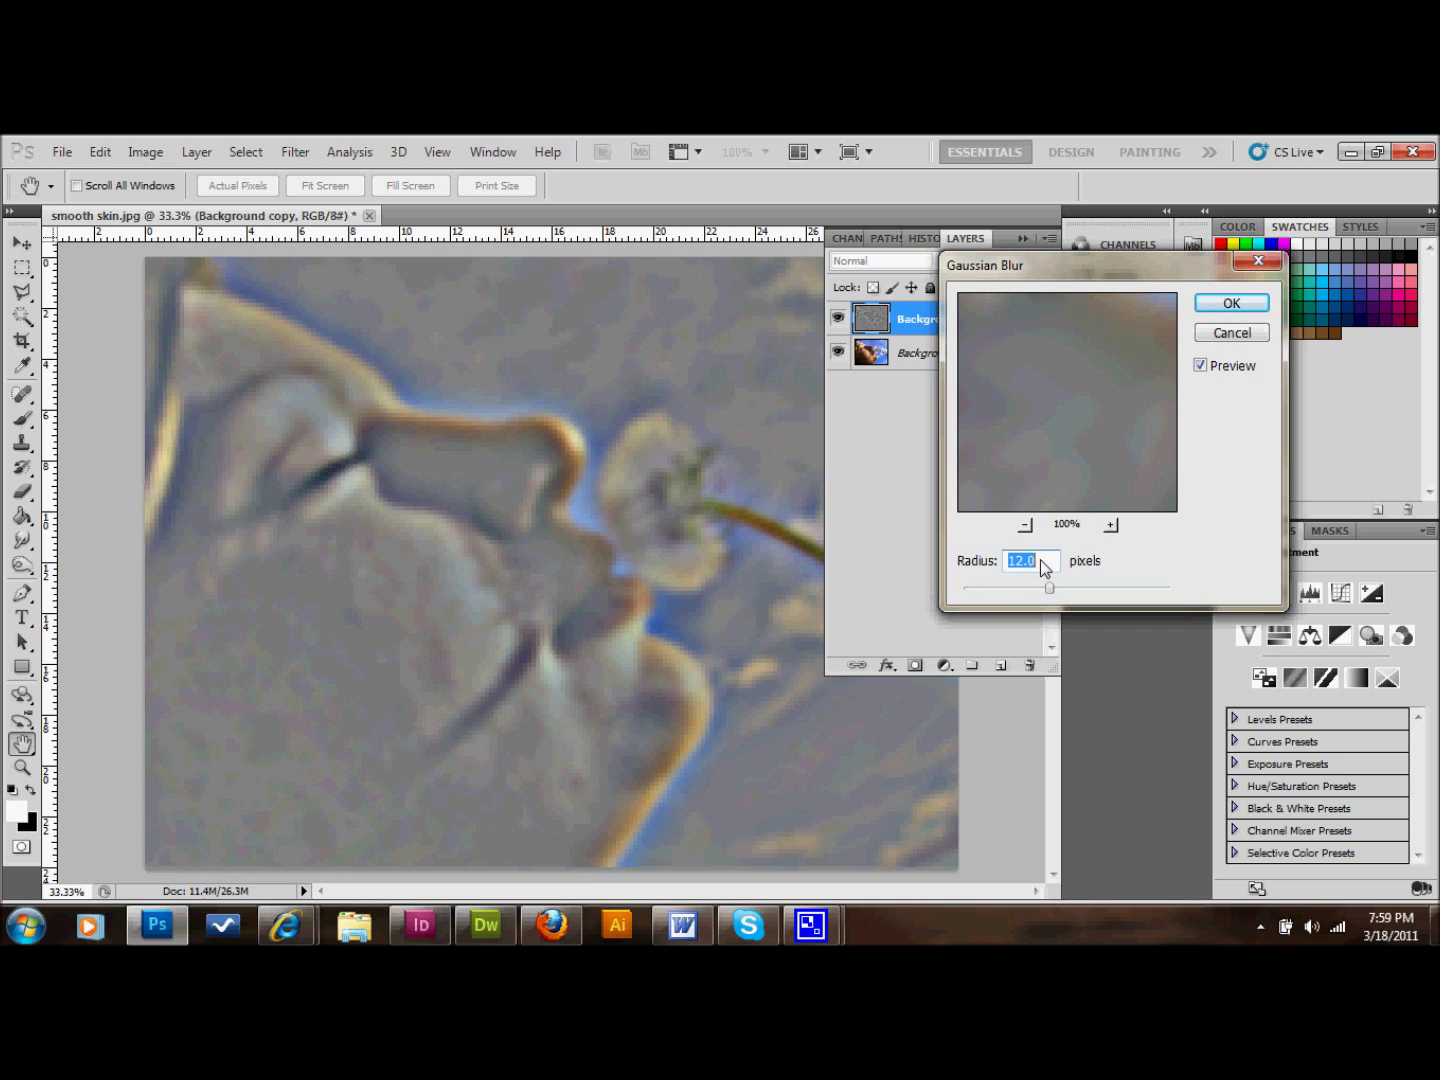
{"action": "left_click_drag", "start_coordinate": [1044, 567], "coordinate": [1021, 565]}
{"action": "type", "text": "16"}
{"action": "left_click", "coordinate": [1231, 302]}
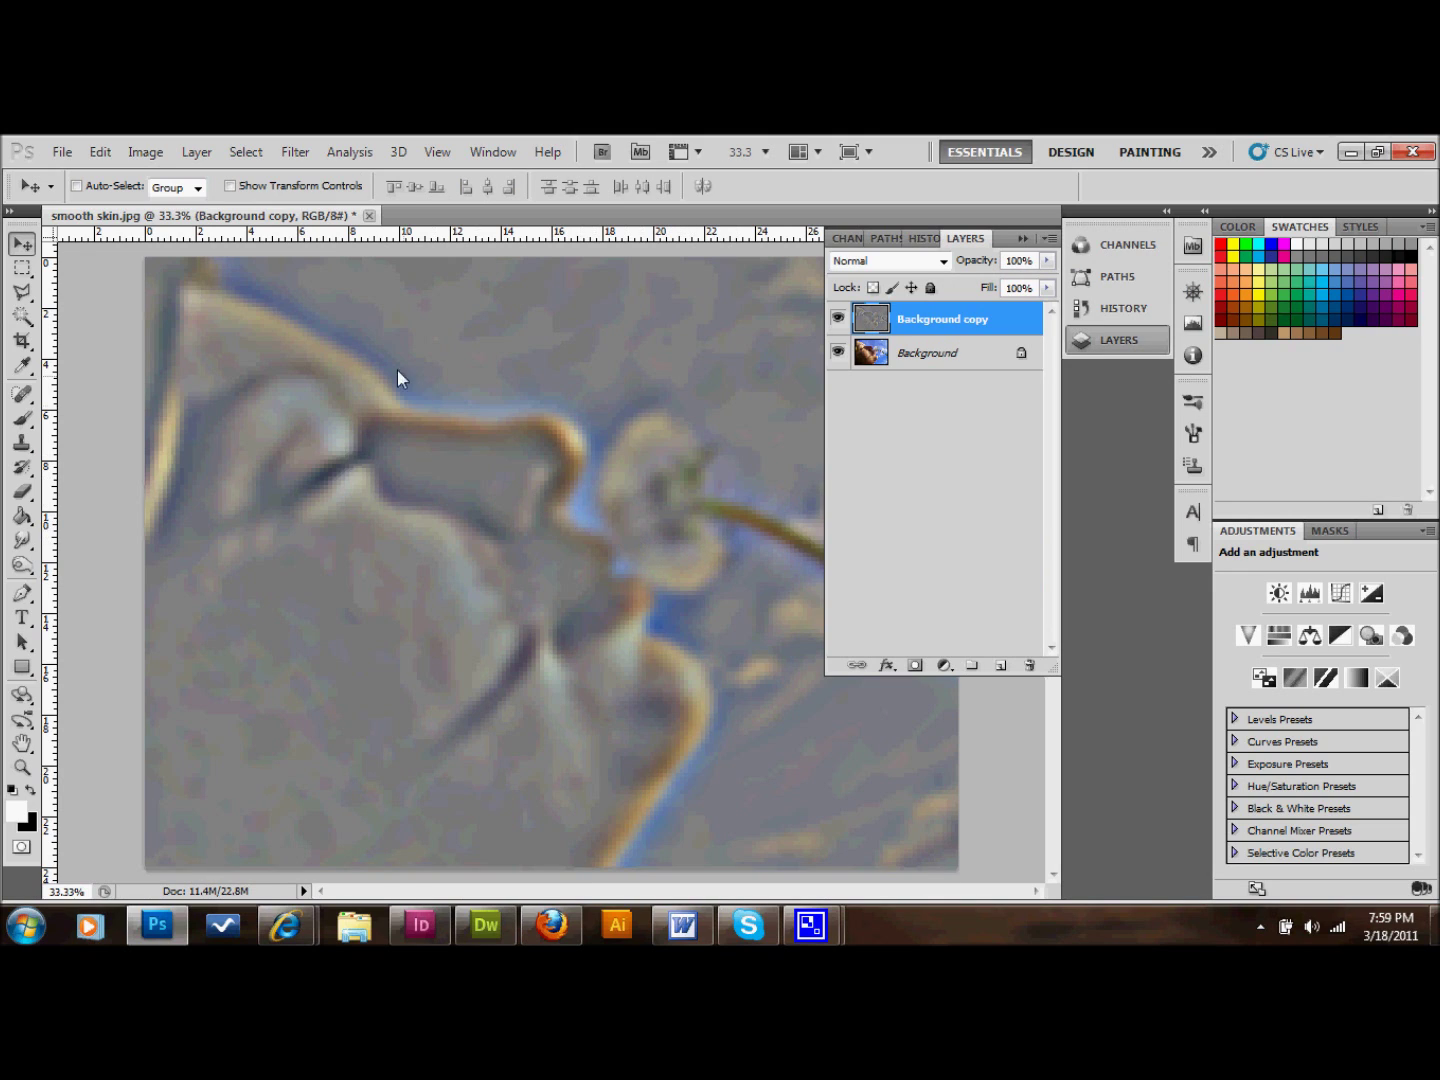
- Invert the Background copy, set its blend mode to Overlay, and add a layer mask
{"action": "left_click", "coordinate": [147, 152]}
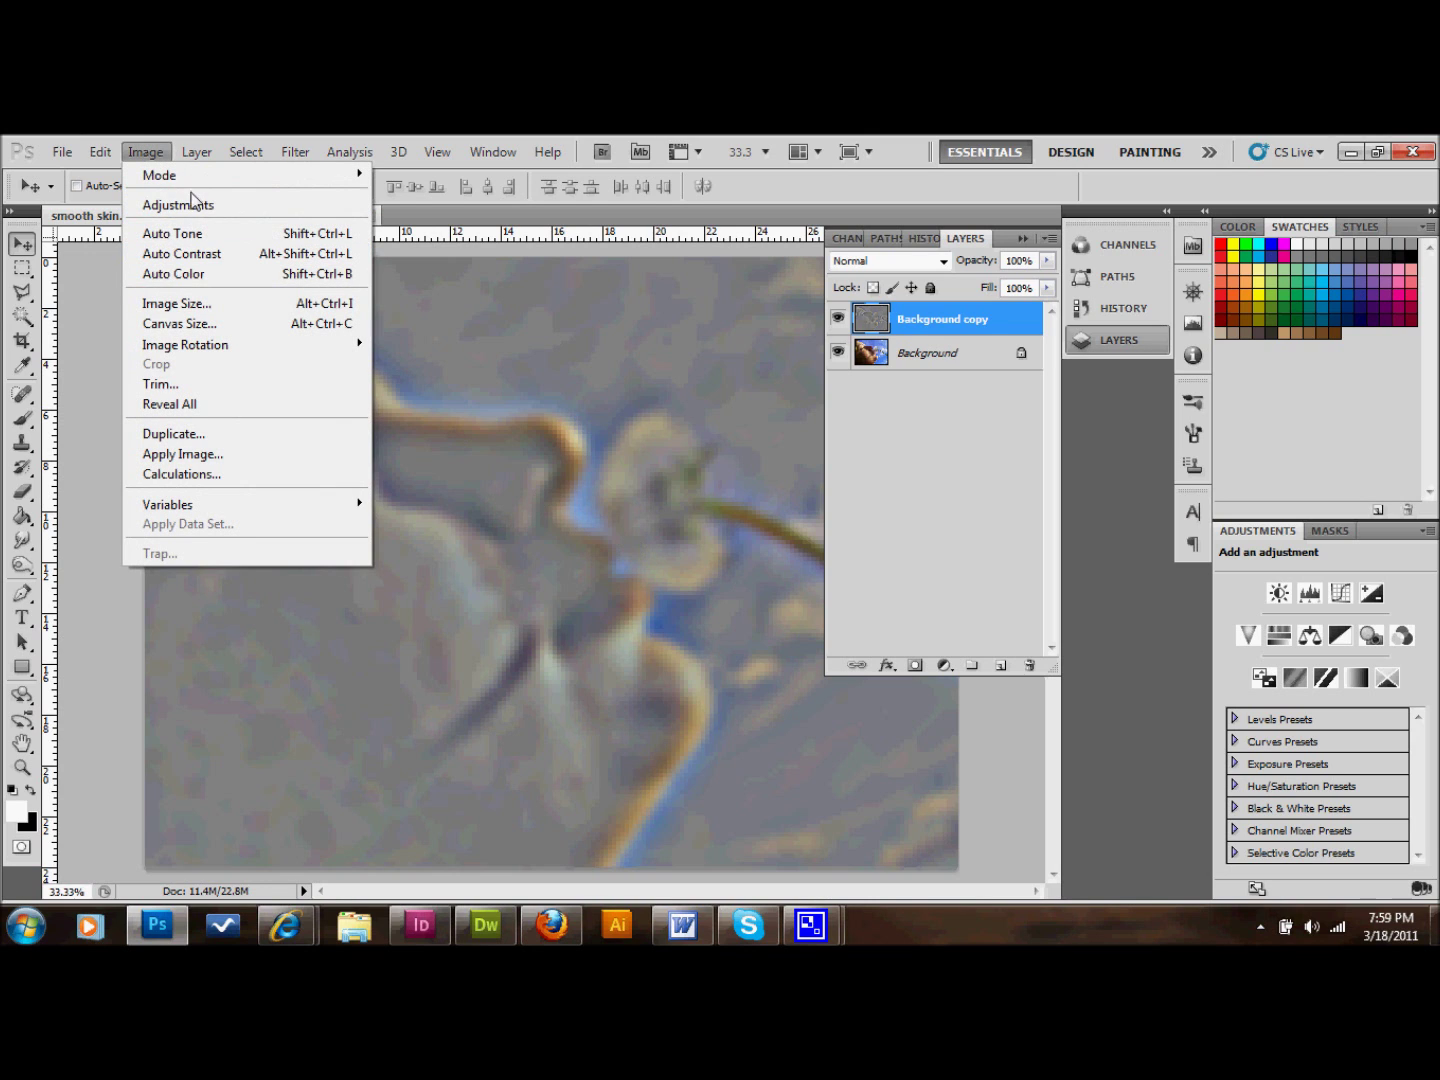
{"action": "mouse_move", "coordinate": [211, 205]}
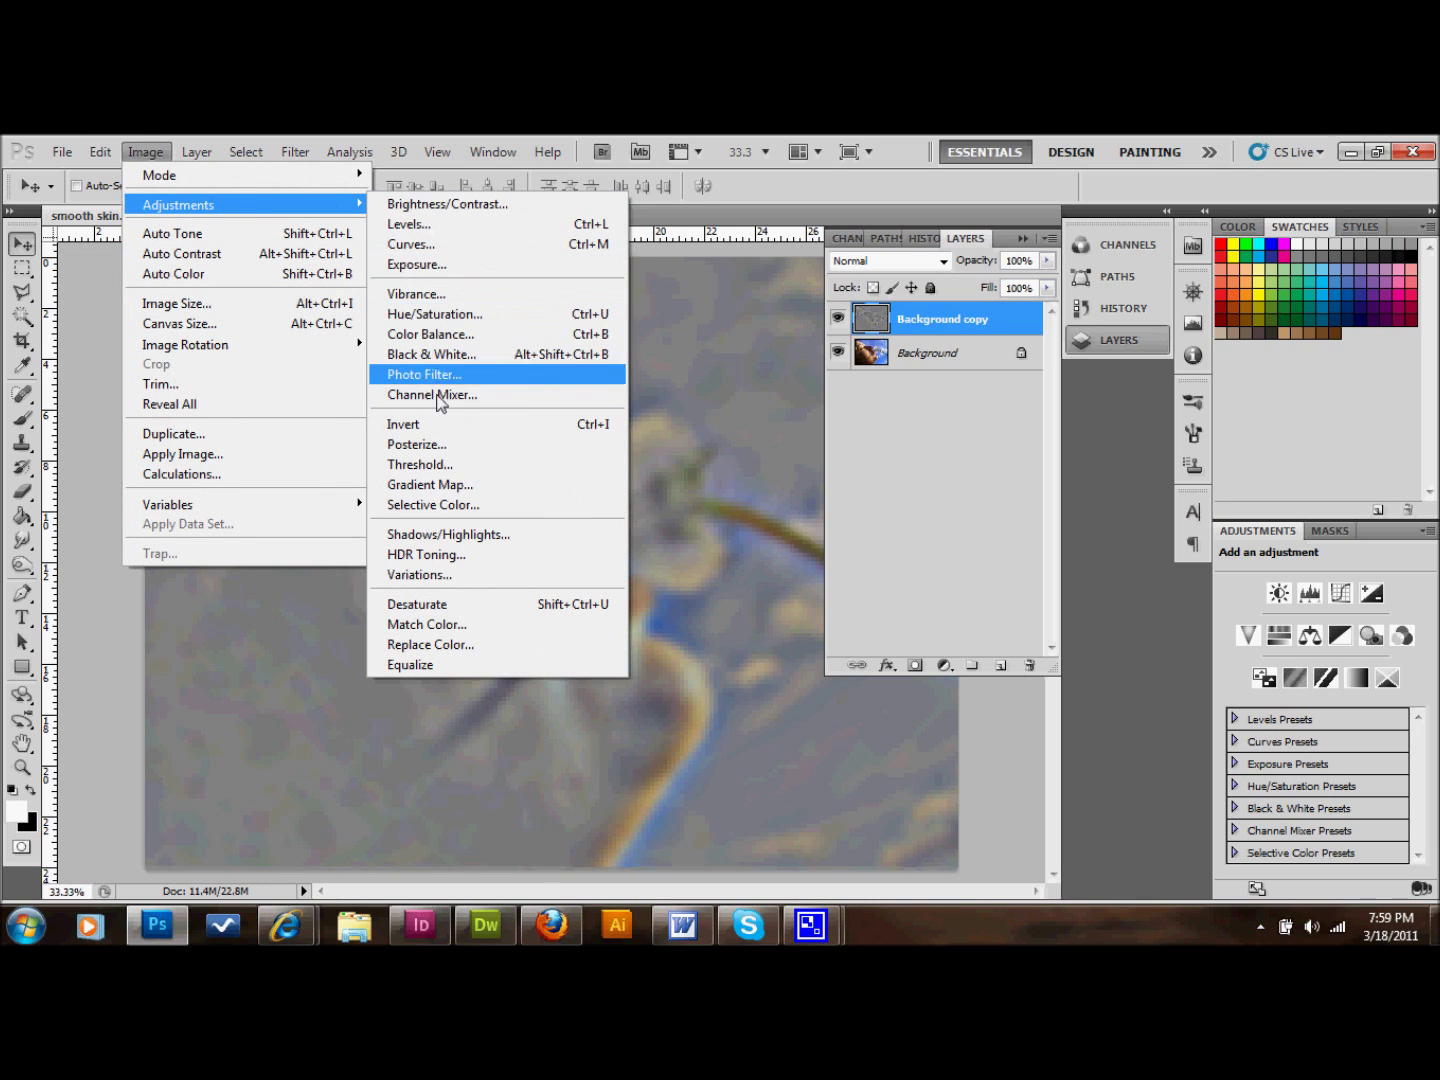
{"action": "left_click", "coordinate": [434, 426]}
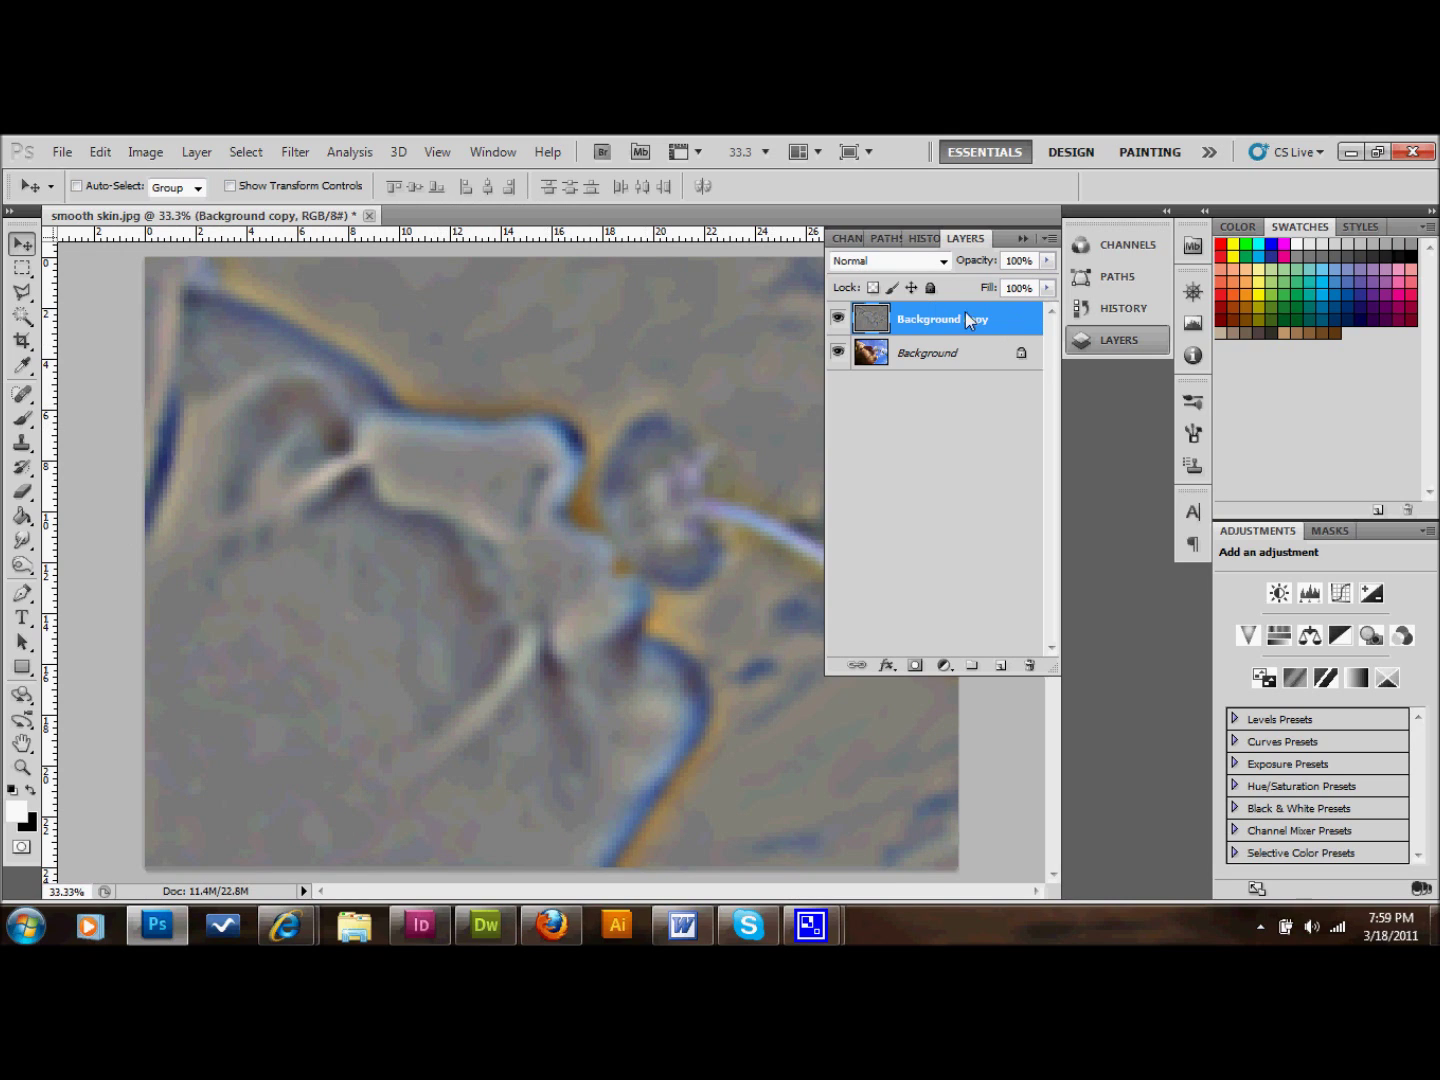
{"action": "left_click", "coordinate": [908, 262]}
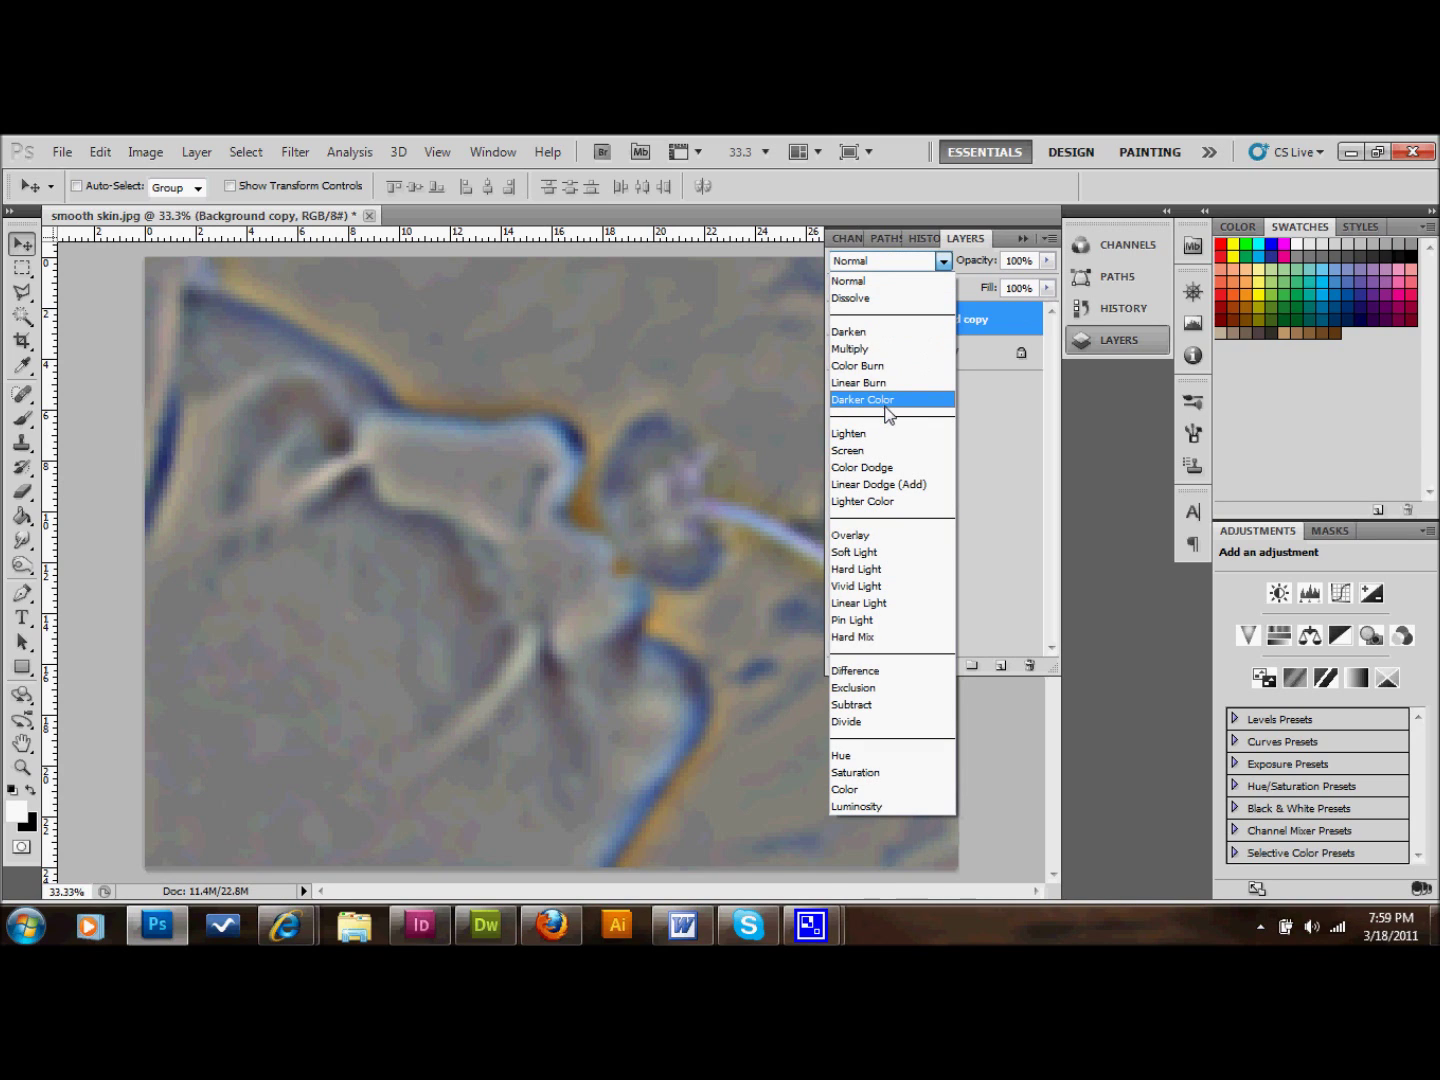
{"action": "left_click", "coordinate": [868, 535]}
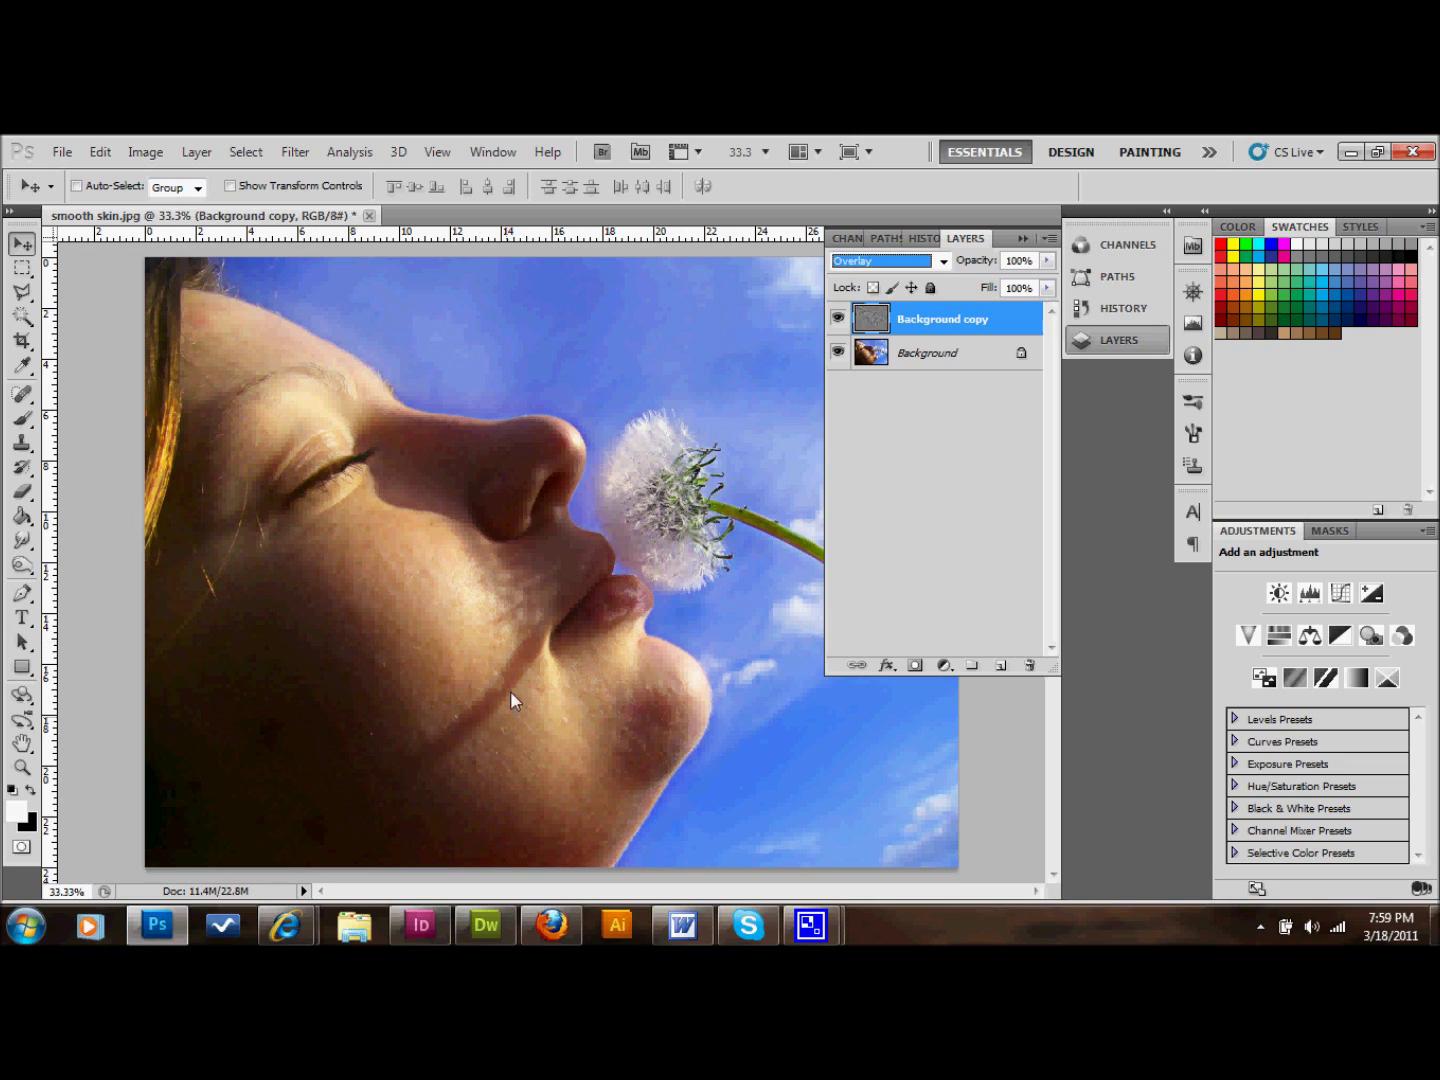
{"action": "left_click", "coordinate": [916, 663]}
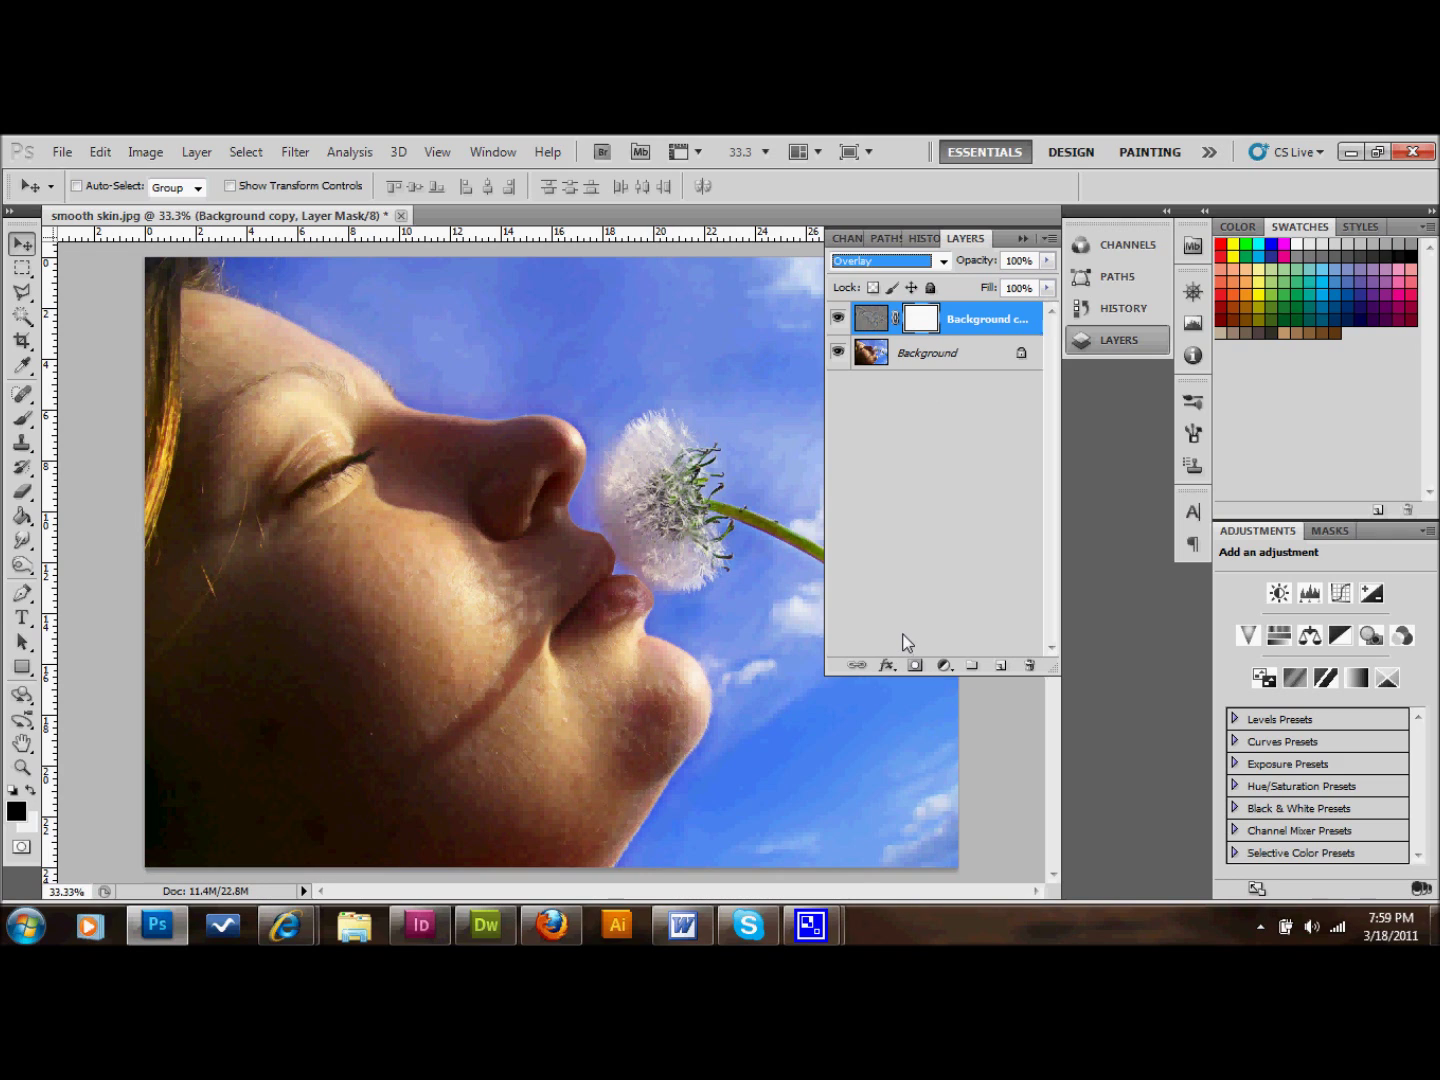
- With the Brush tool, paint black over the face on the mask, then undo the stroke
{"action": "left_click", "coordinate": [23, 420]}
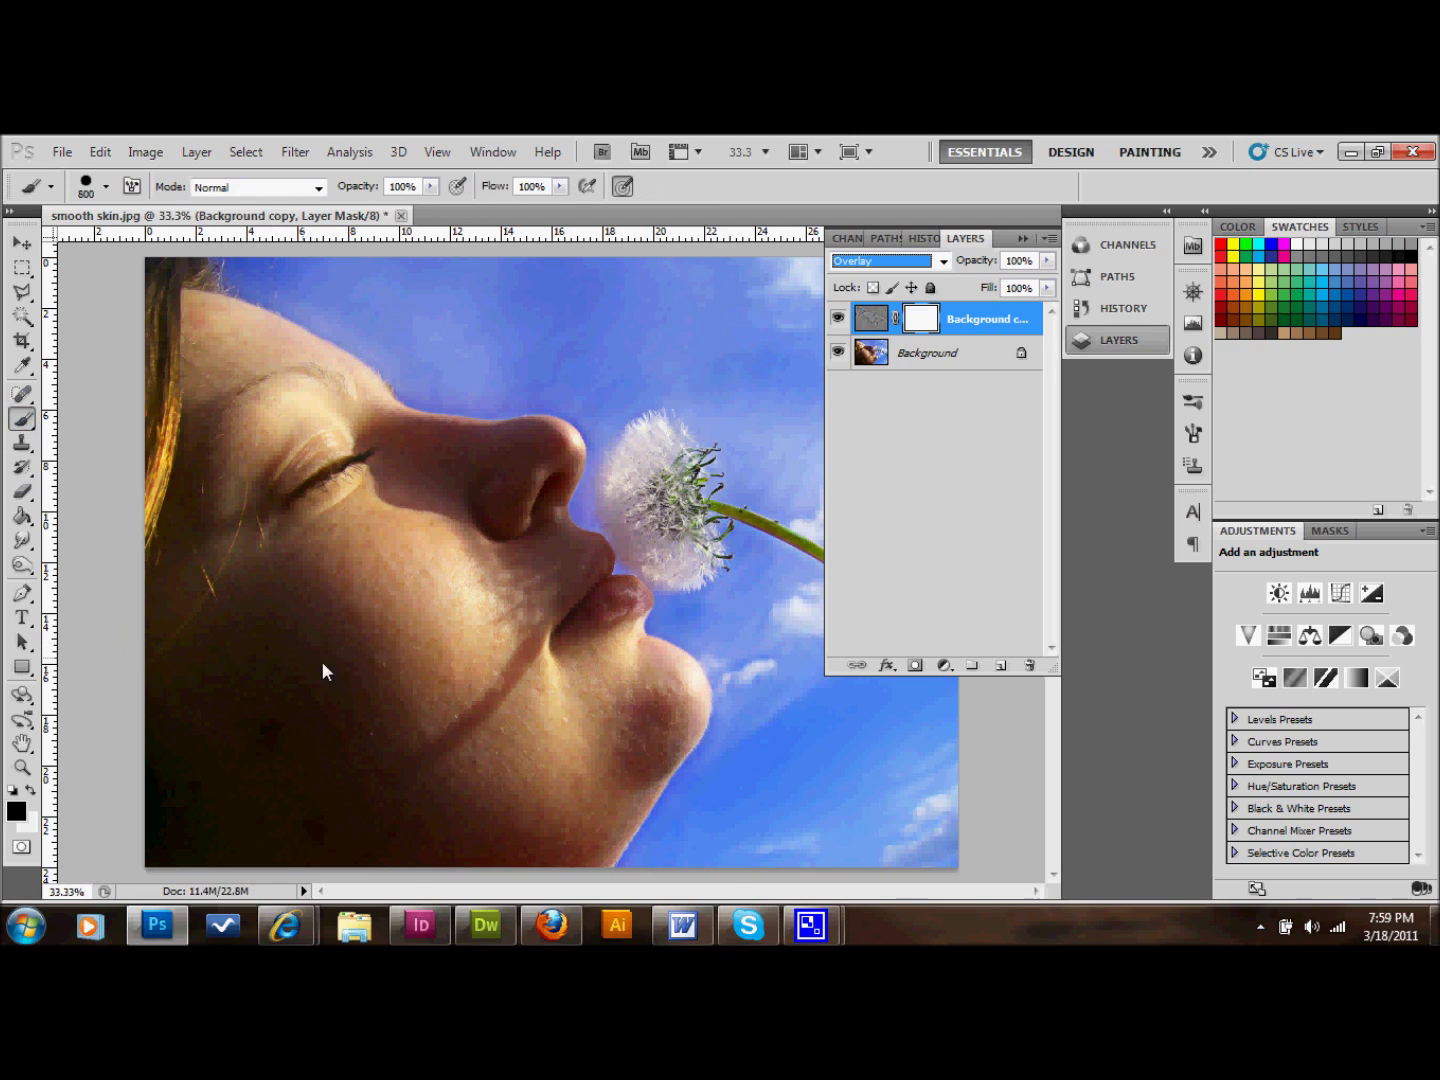
{"action": "key", "text": "Escape"}
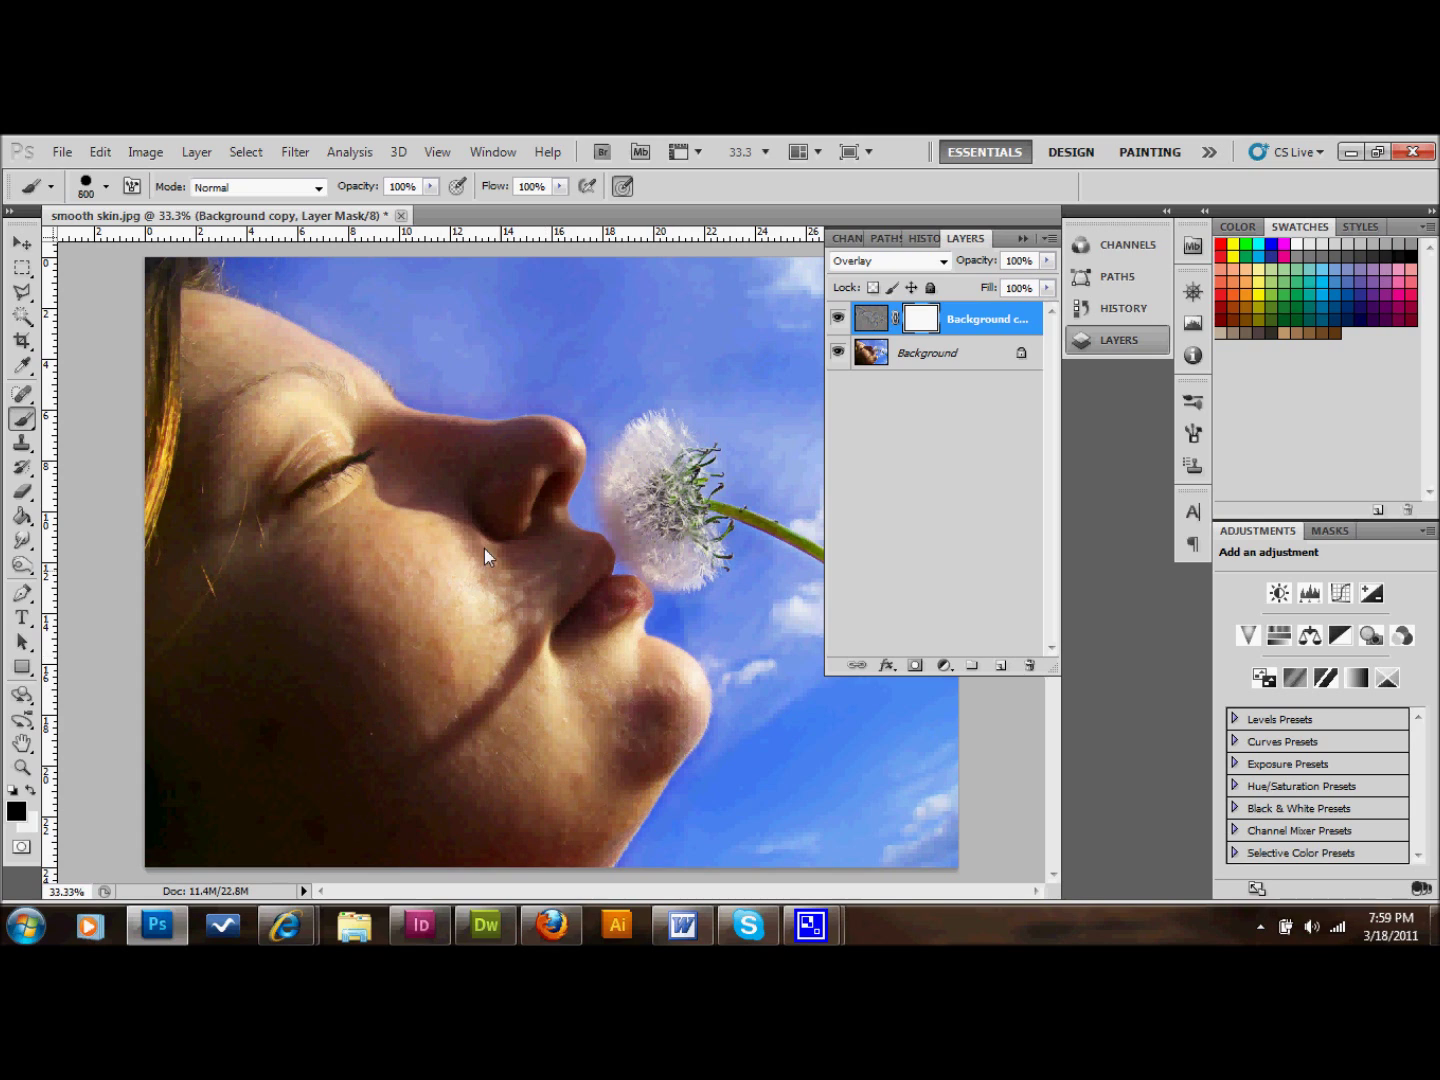
{"action": "mouse_move", "coordinate": [422, 510]}
{"action": "left_mouse_down"}
{"action": "mouse_move", "coordinate": [283, 416]}
{"action": "mouse_move", "coordinate": [238, 408]}
{"action": "mouse_move", "coordinate": [220, 518]}
{"action": "mouse_move", "coordinate": [225, 690]}
{"action": "mouse_move", "coordinate": [648, 703]}
{"action": "left_mouse_up"}
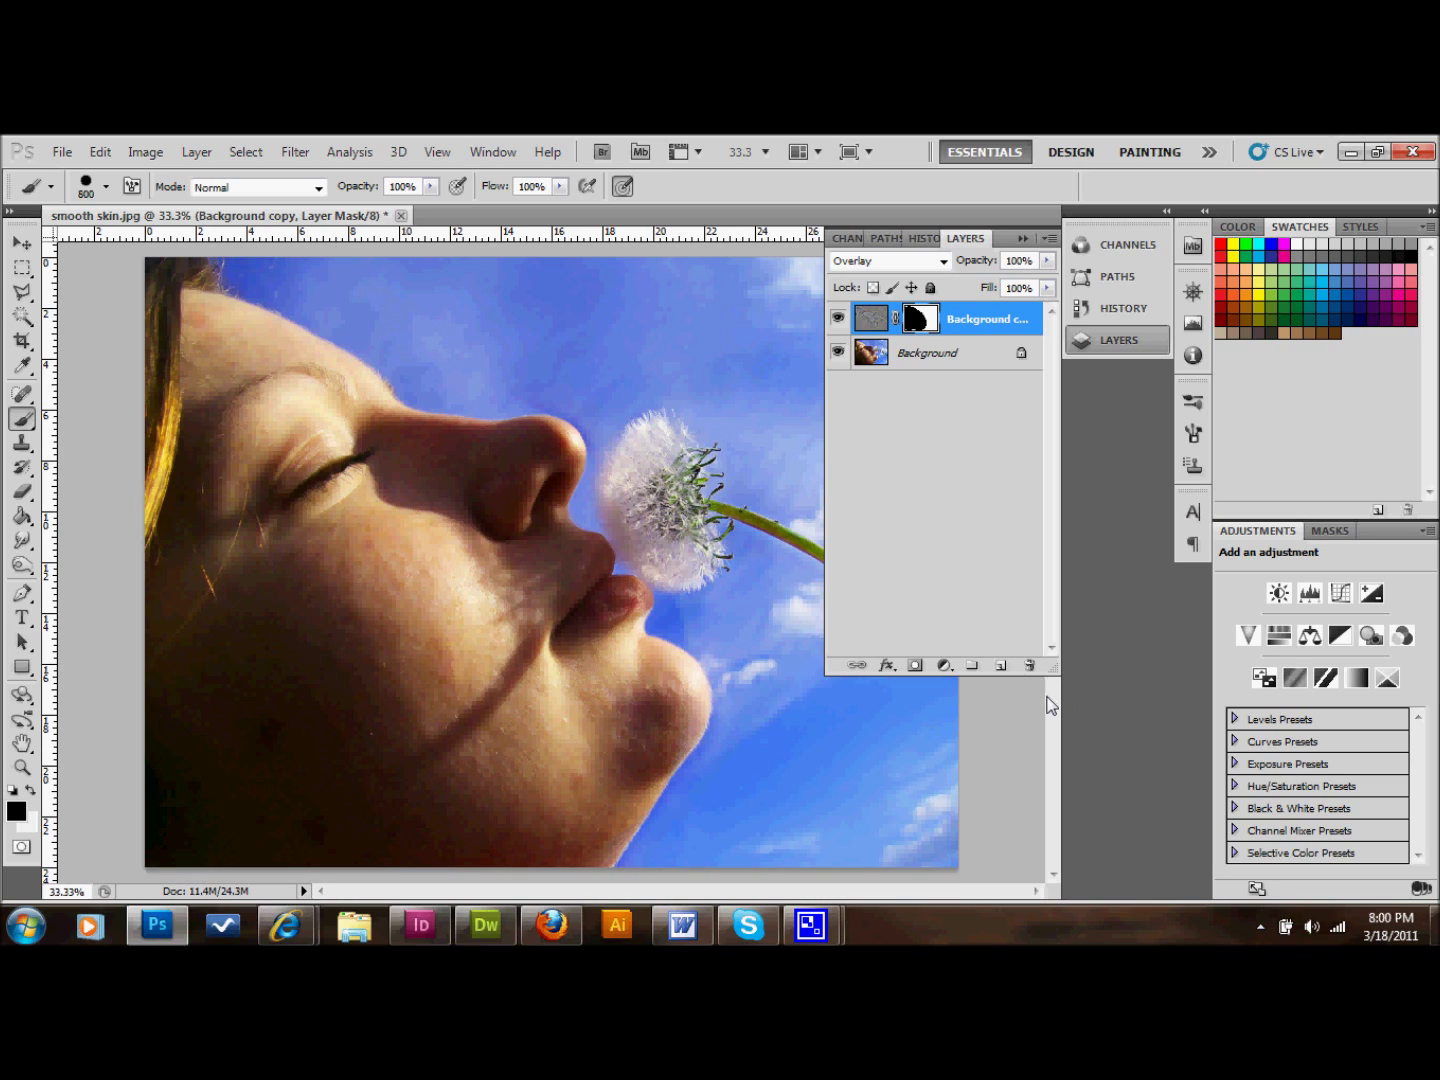
{"action": "key", "text": "ctrl+alt+z"}
{"action": "key", "text": "ctrl+alt+z"}
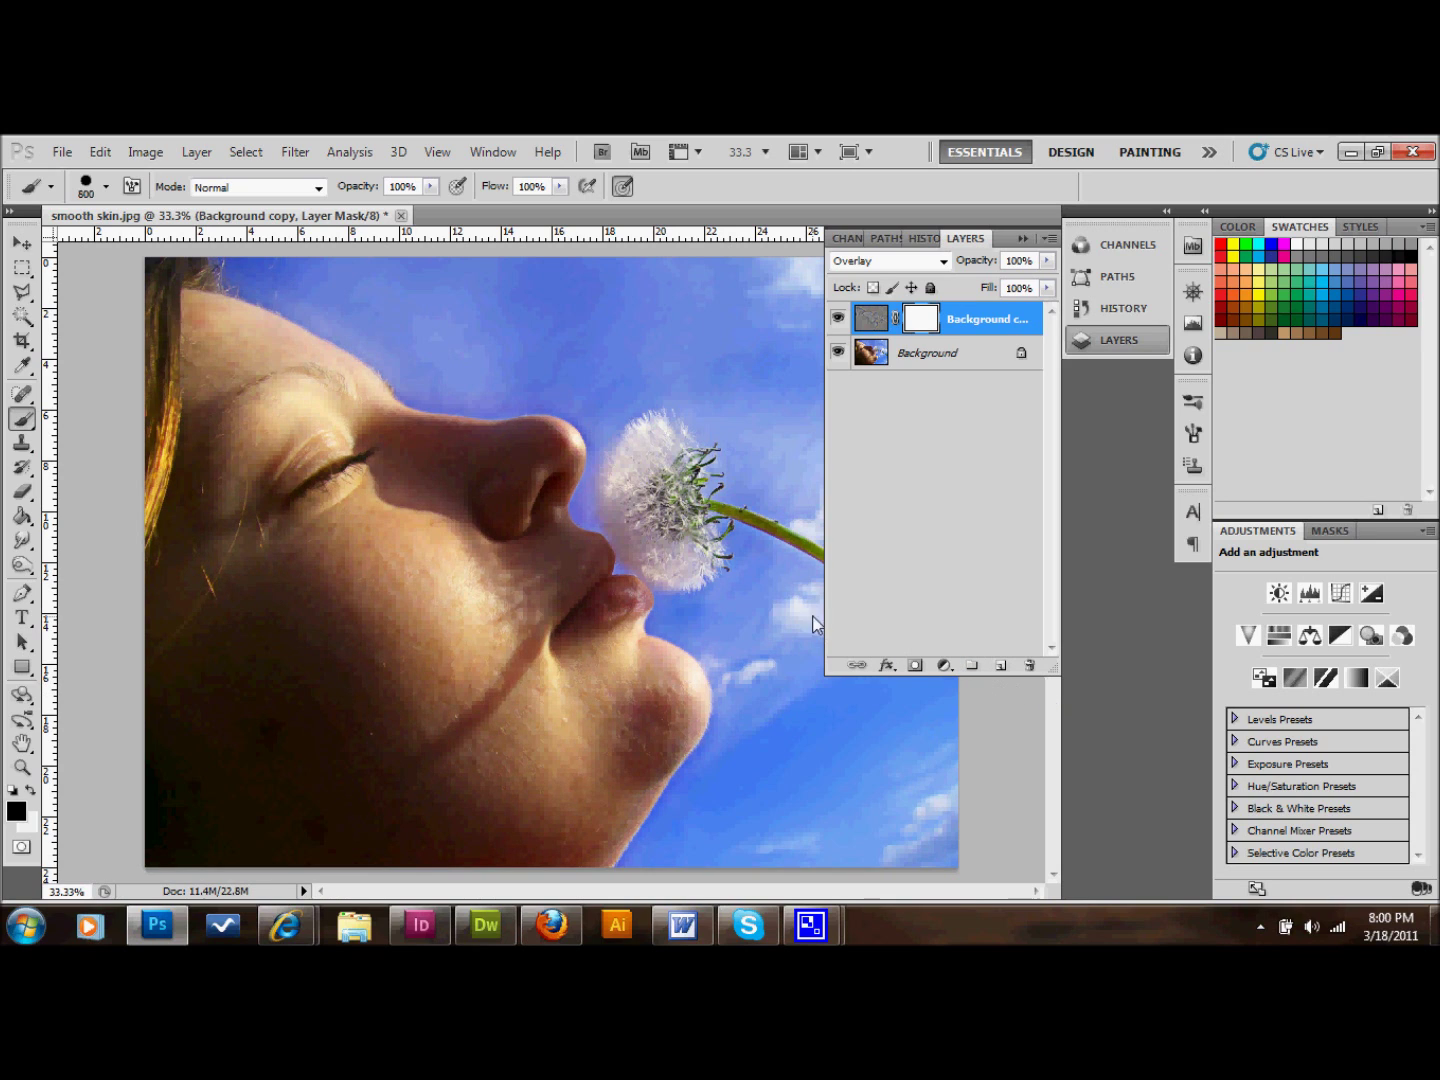
- Adjust the brush hardness, paint black on the mask's lower-right area, and shrink the brush
{"action": "left_click", "coordinate": [85, 190]}
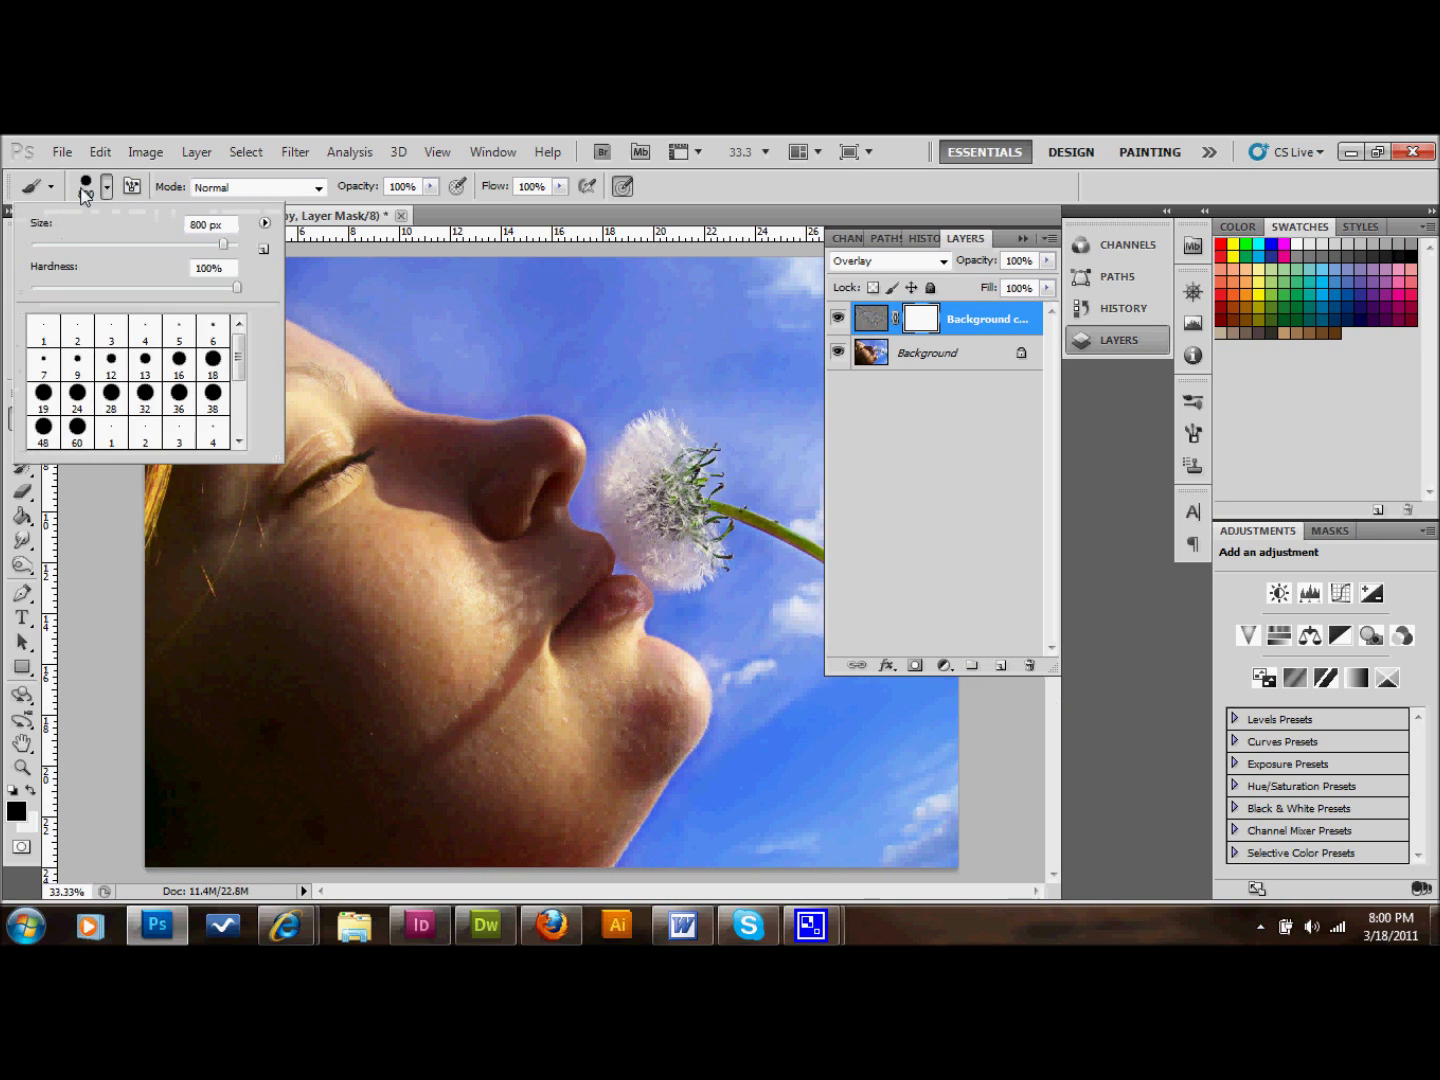
{"action": "left_click", "coordinate": [238, 289]}
{"action": "left_click", "coordinate": [891, 778]}
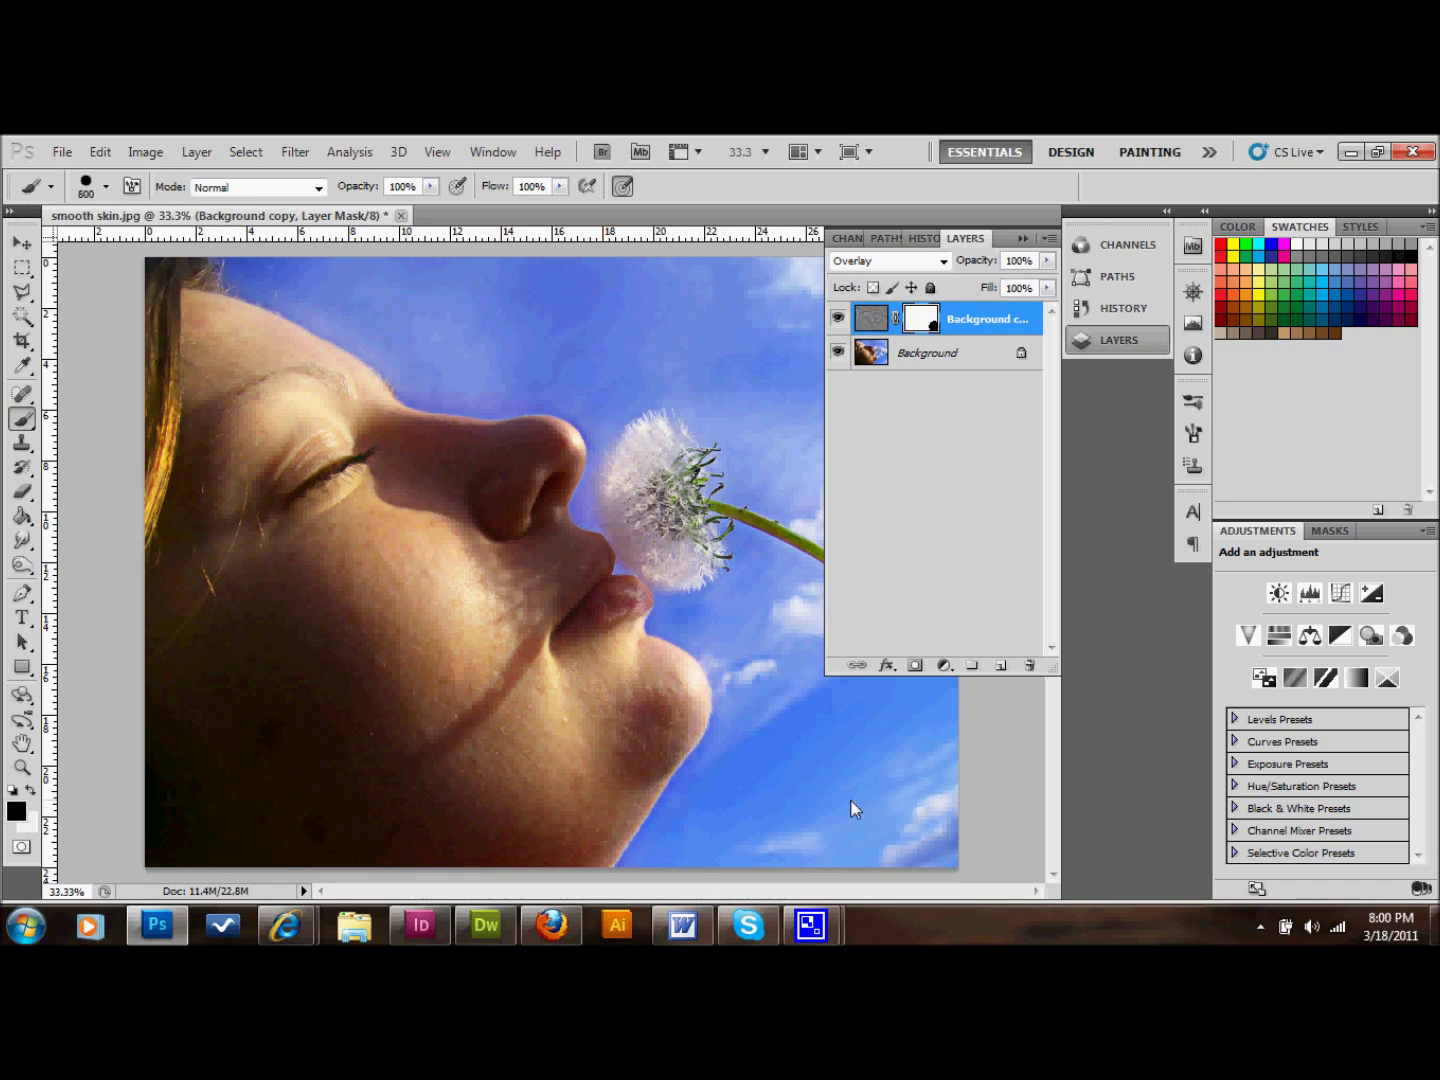
{"action": "key", "text": "bracketleft"}
{"action": "key", "text": "bracketleft"}
{"action": "key", "text": "bracketleft"}
- Paint black across the sky on the mask, then reduce the brush size again
{"action": "left_click", "coordinate": [1021, 238]}
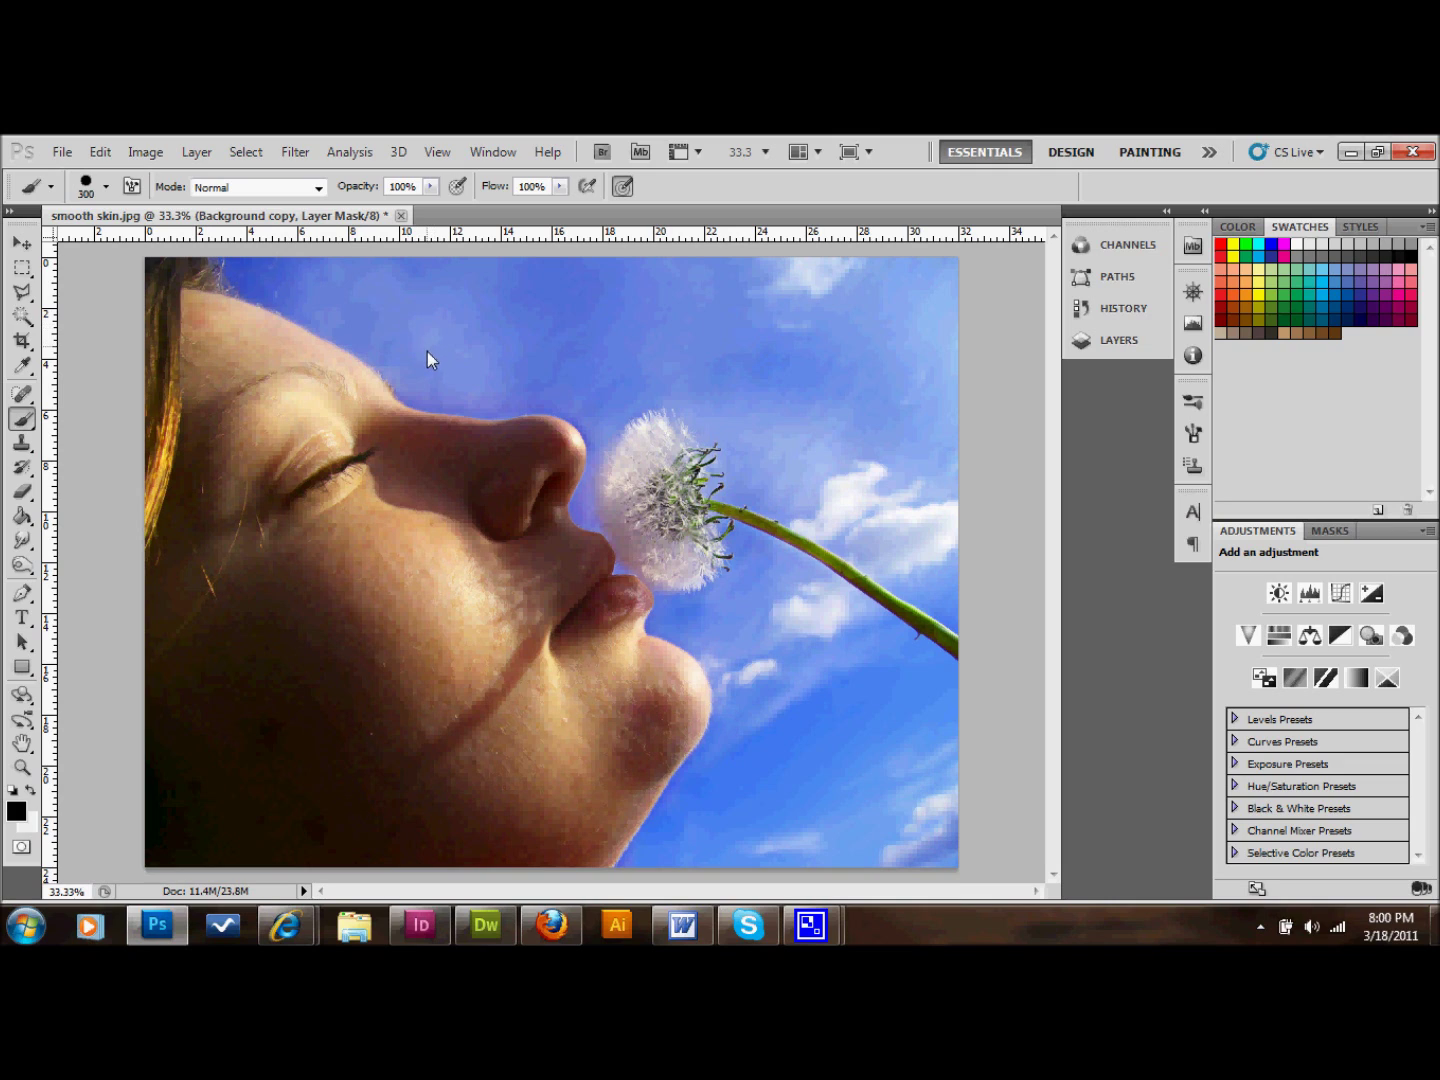
{"action": "left_click_drag", "start_coordinate": [438, 353], "coordinate": [544, 367]}
{"action": "mouse_move", "coordinate": [505, 375]}
{"action": "left_mouse_down"}
{"action": "mouse_move", "coordinate": [595, 380]}
{"action": "mouse_move", "coordinate": [624, 404]}
{"action": "mouse_move", "coordinate": [642, 426]}
{"action": "mouse_move", "coordinate": [650, 508]}
{"action": "mouse_move", "coordinate": [733, 572]}
{"action": "left_mouse_up"}
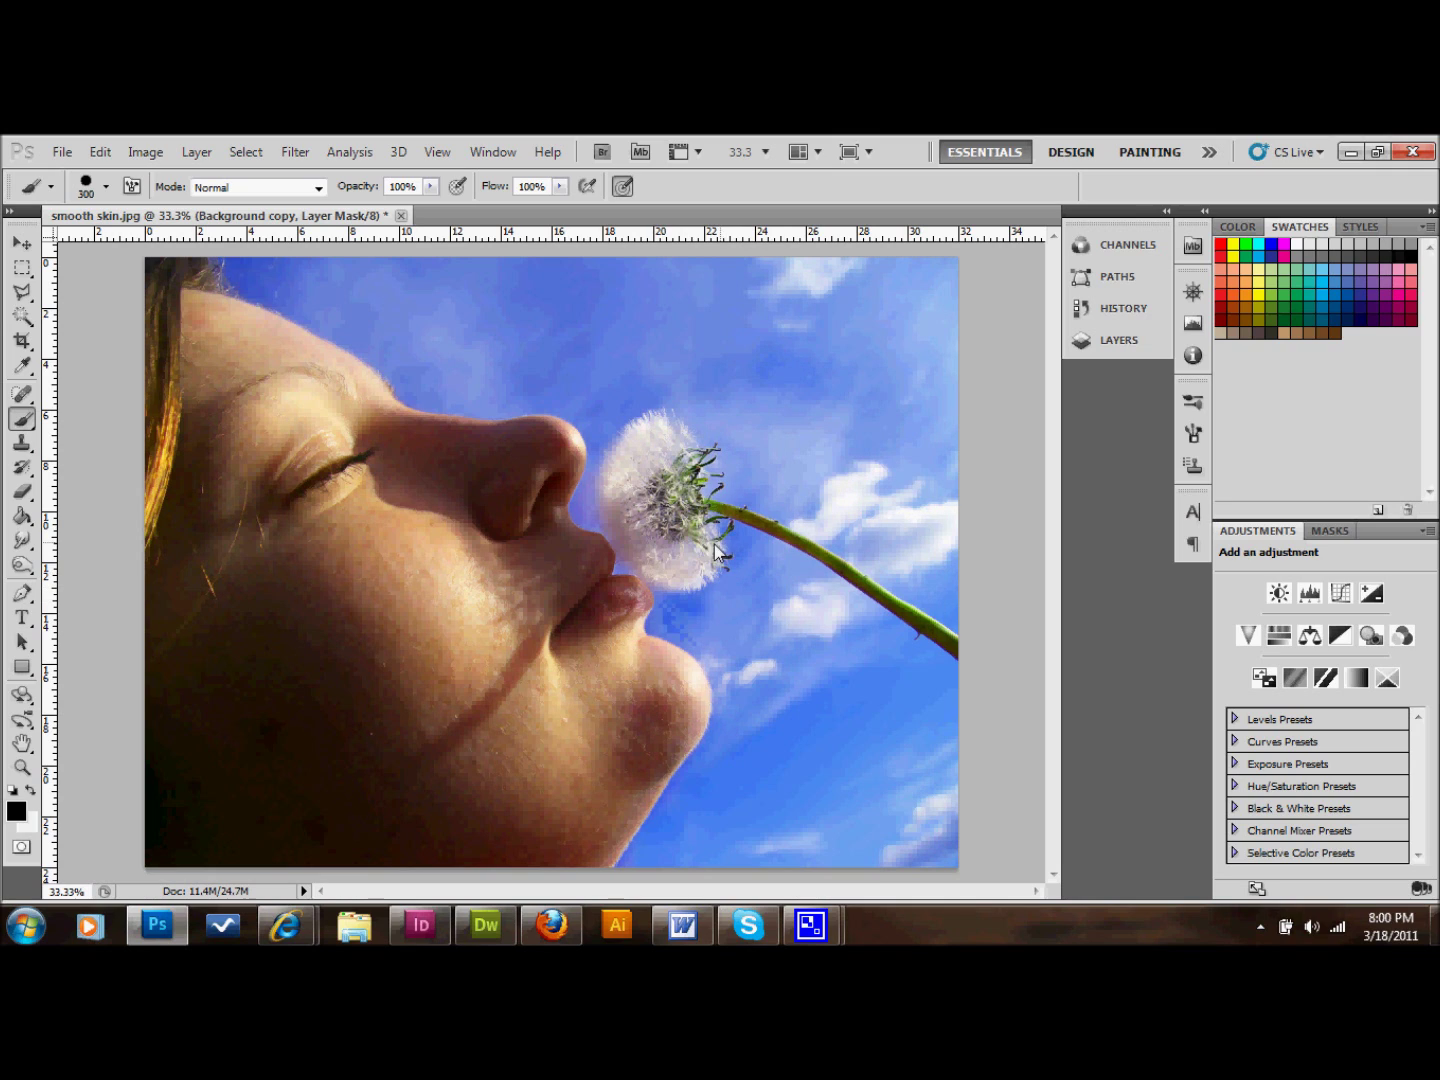
{"action": "key", "text": "bracketleft"}
{"action": "key", "text": "bracketleft"}
{"action": "key", "text": "bracketleft"}
- Switch to the Move tool and add a new empty Layer 1 on top
{"action": "left_click", "coordinate": [24, 243]}
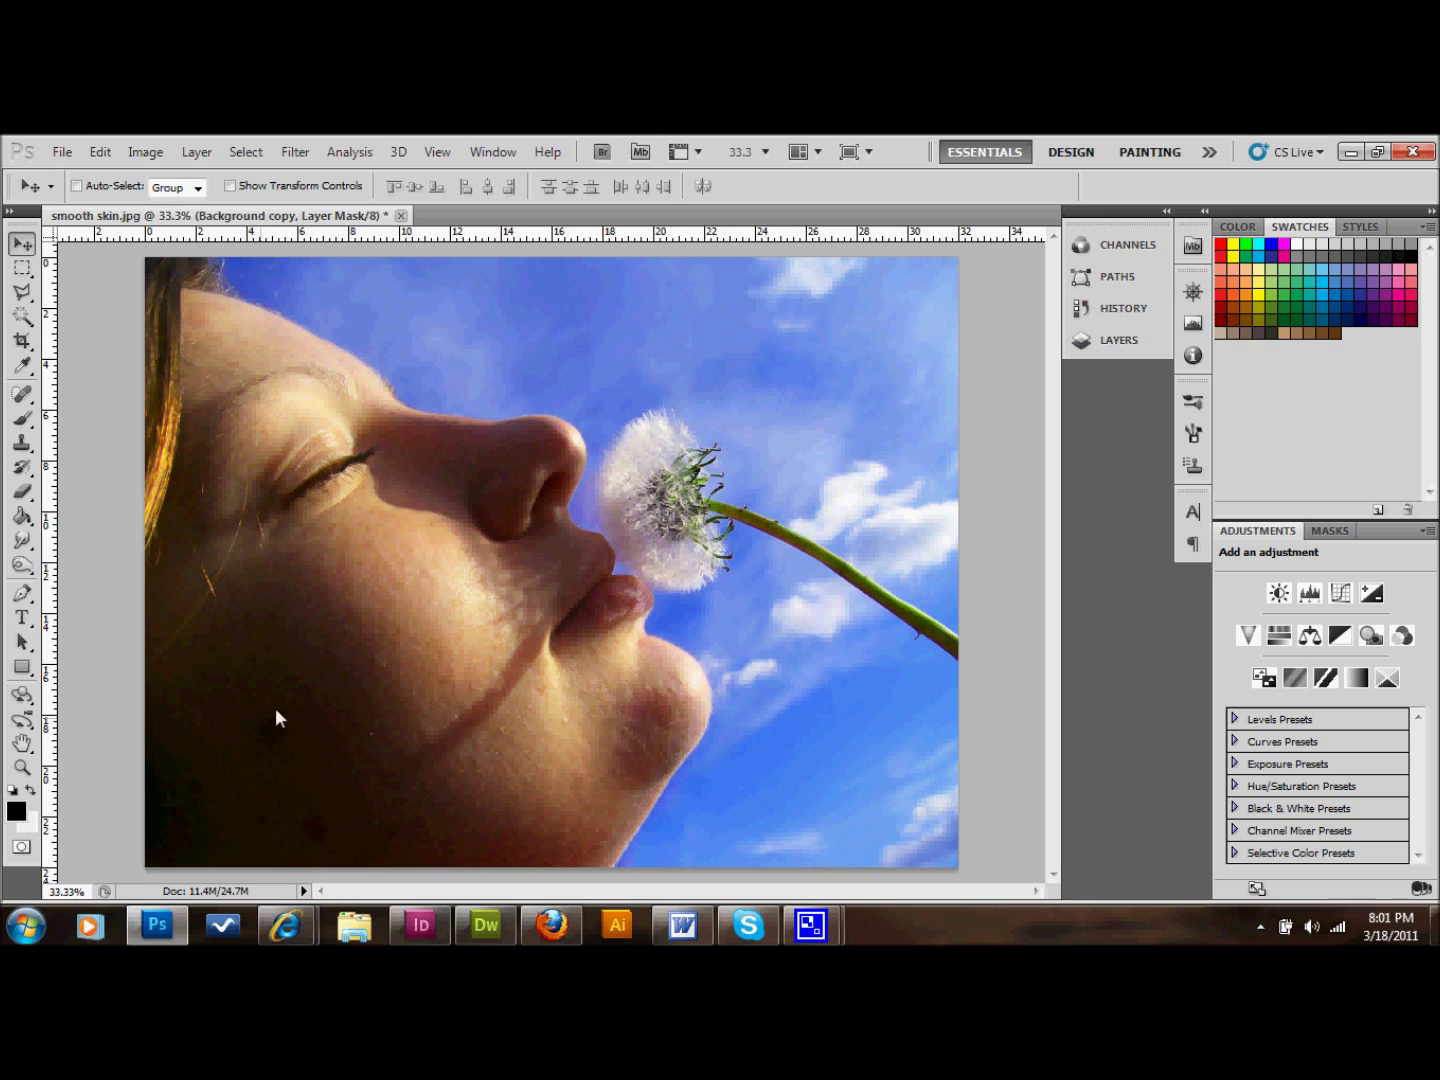
{"action": "left_click", "coordinate": [1106, 339]}
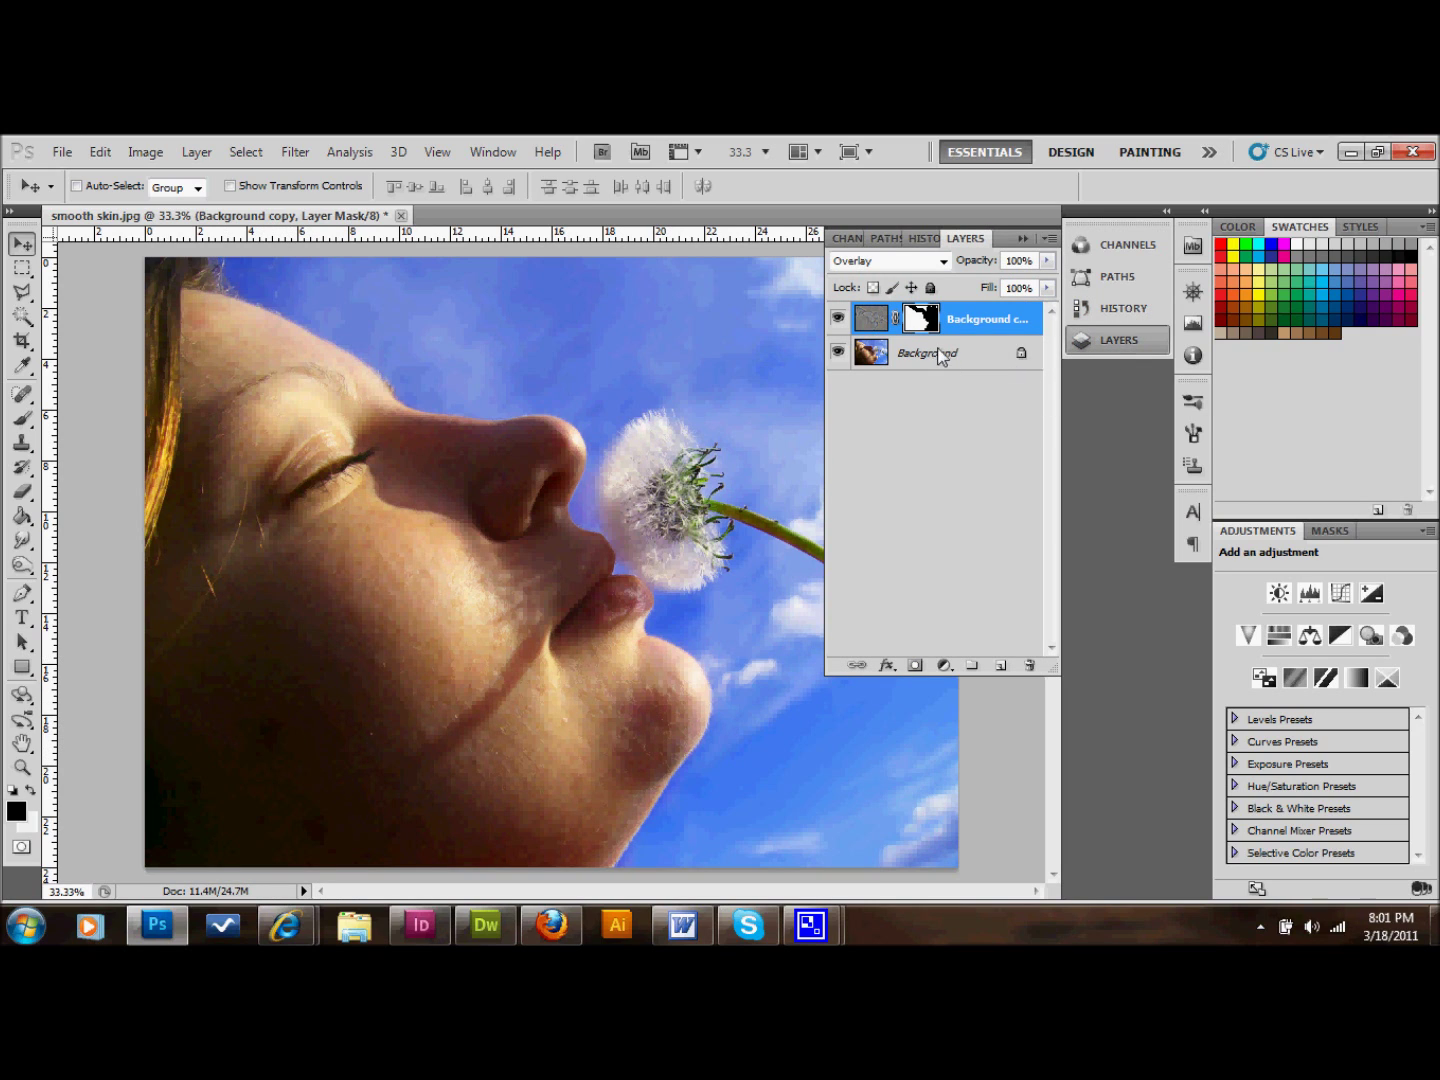
{"action": "left_click", "coordinate": [1001, 665]}
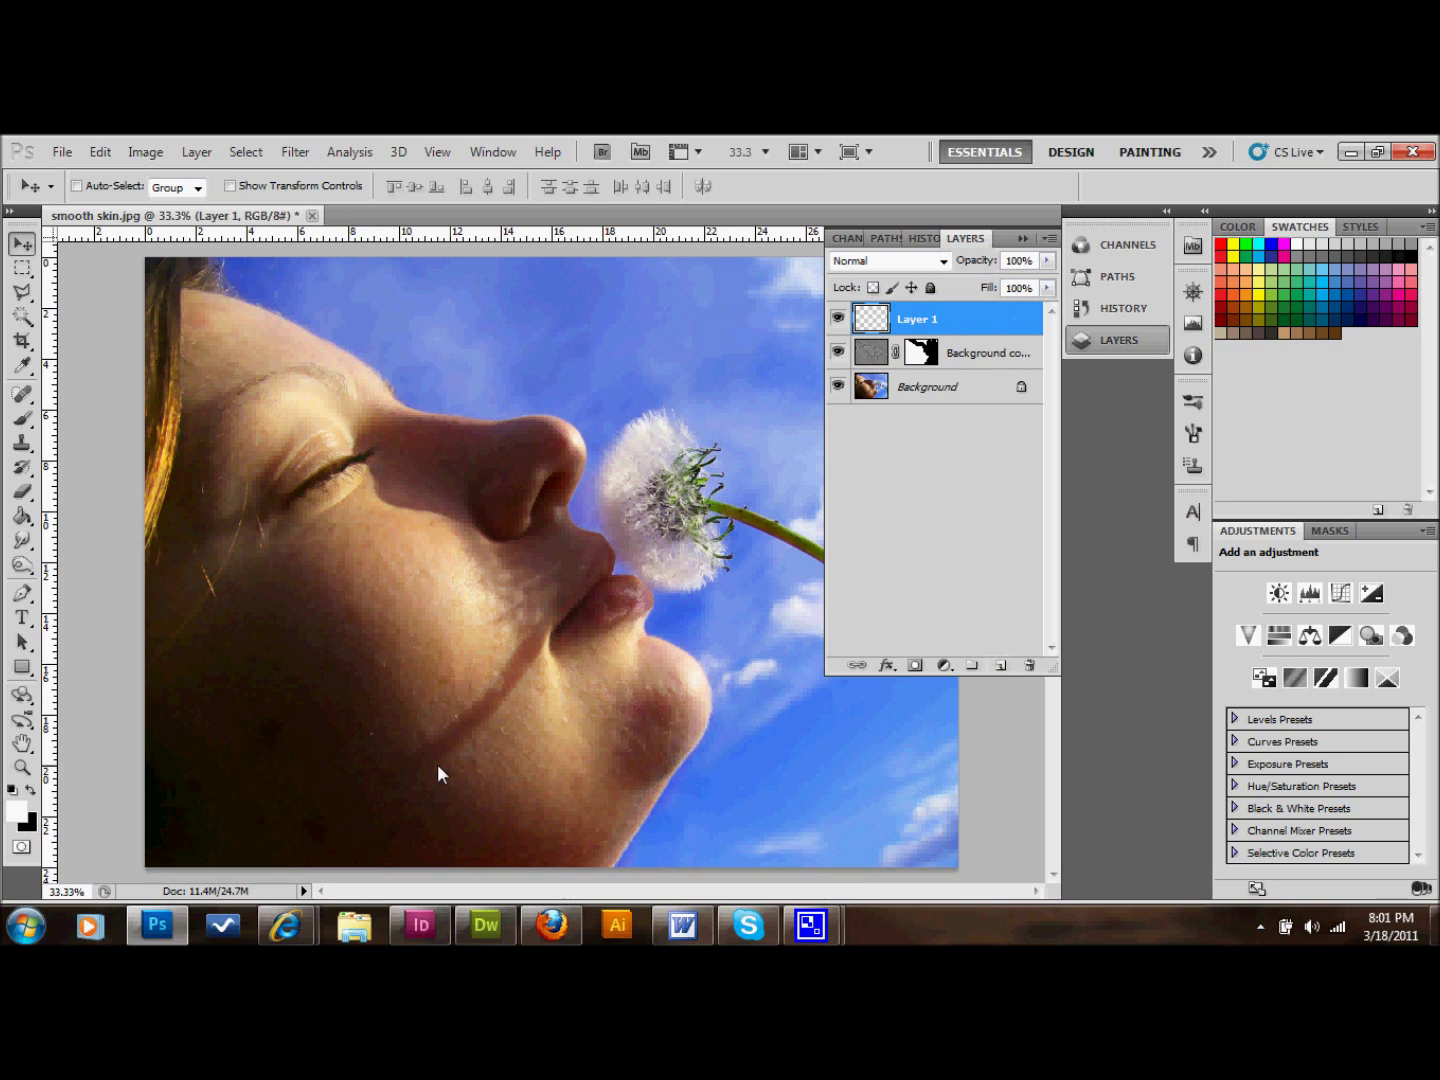
- Draw a small elliptical selection on the shadowed lower cheek
{"action": "left_click", "coordinate": [22, 270]}
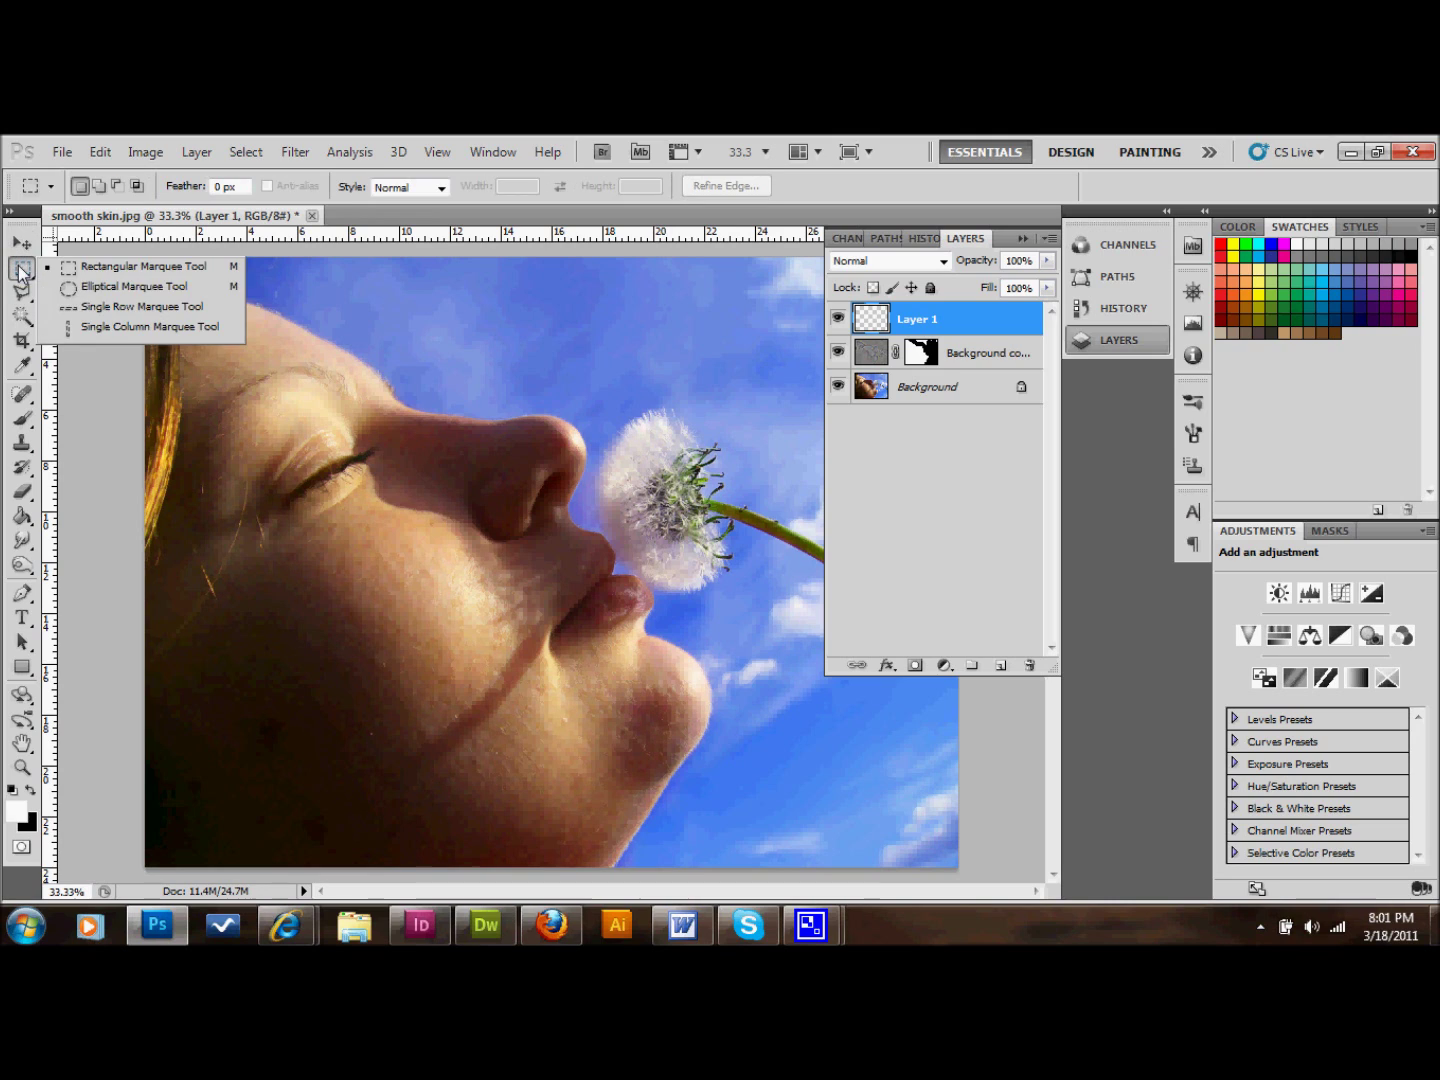
{"action": "left_click", "coordinate": [105, 288]}
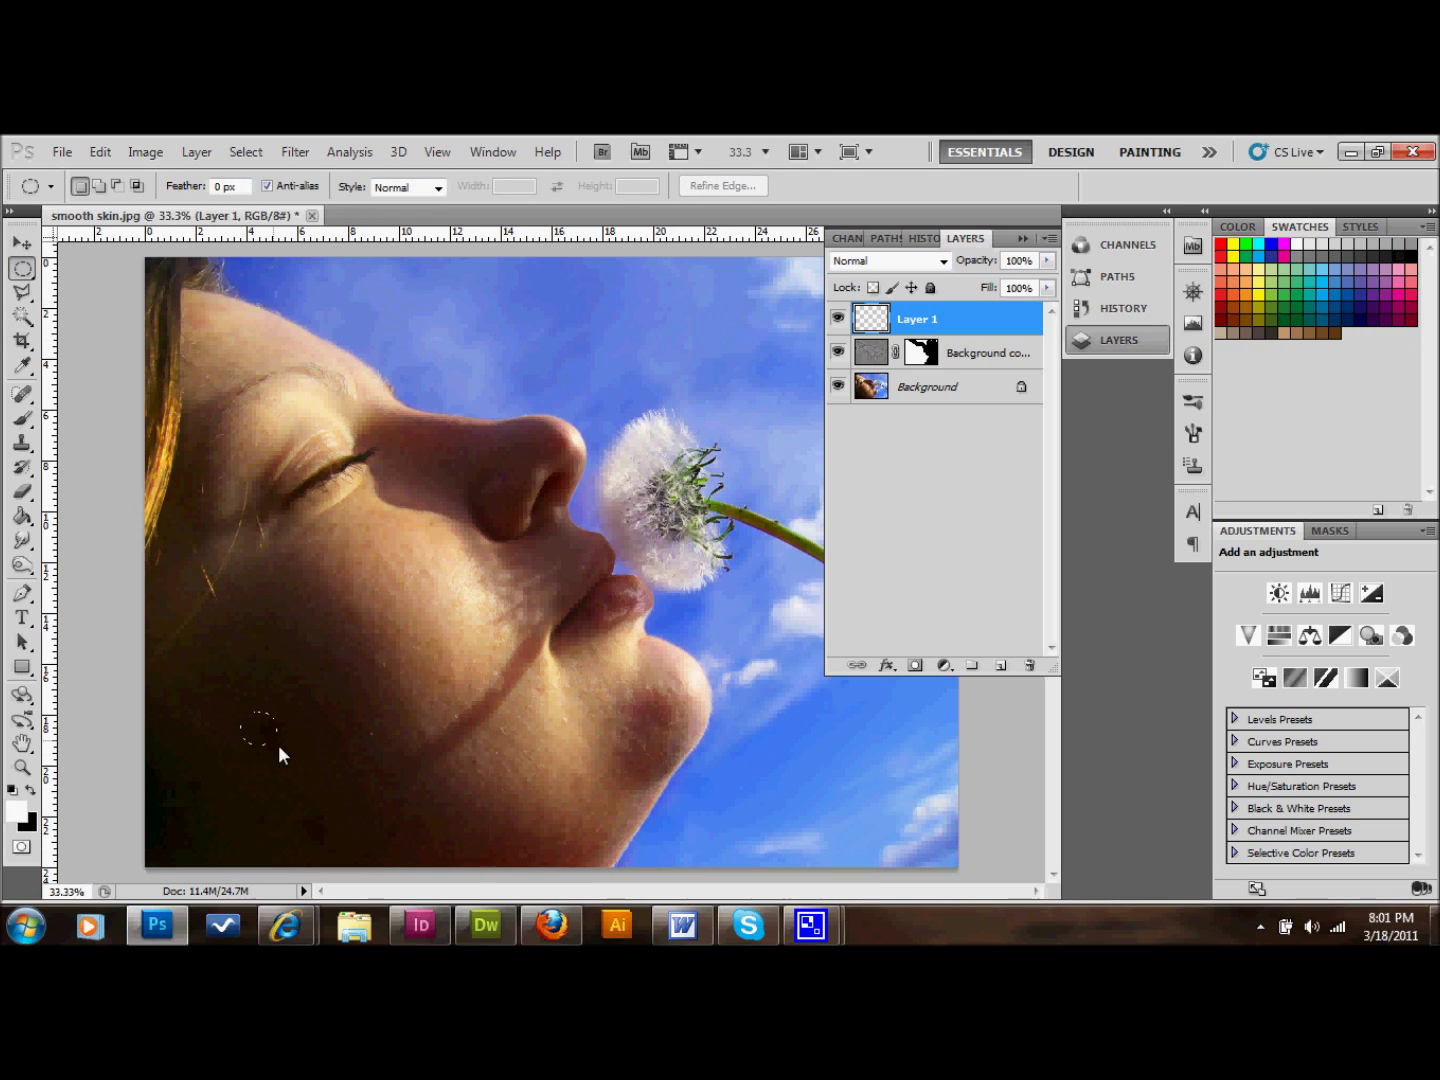
{"action": "left_click_drag", "start_coordinate": [300, 759], "coordinate": [291, 747]}
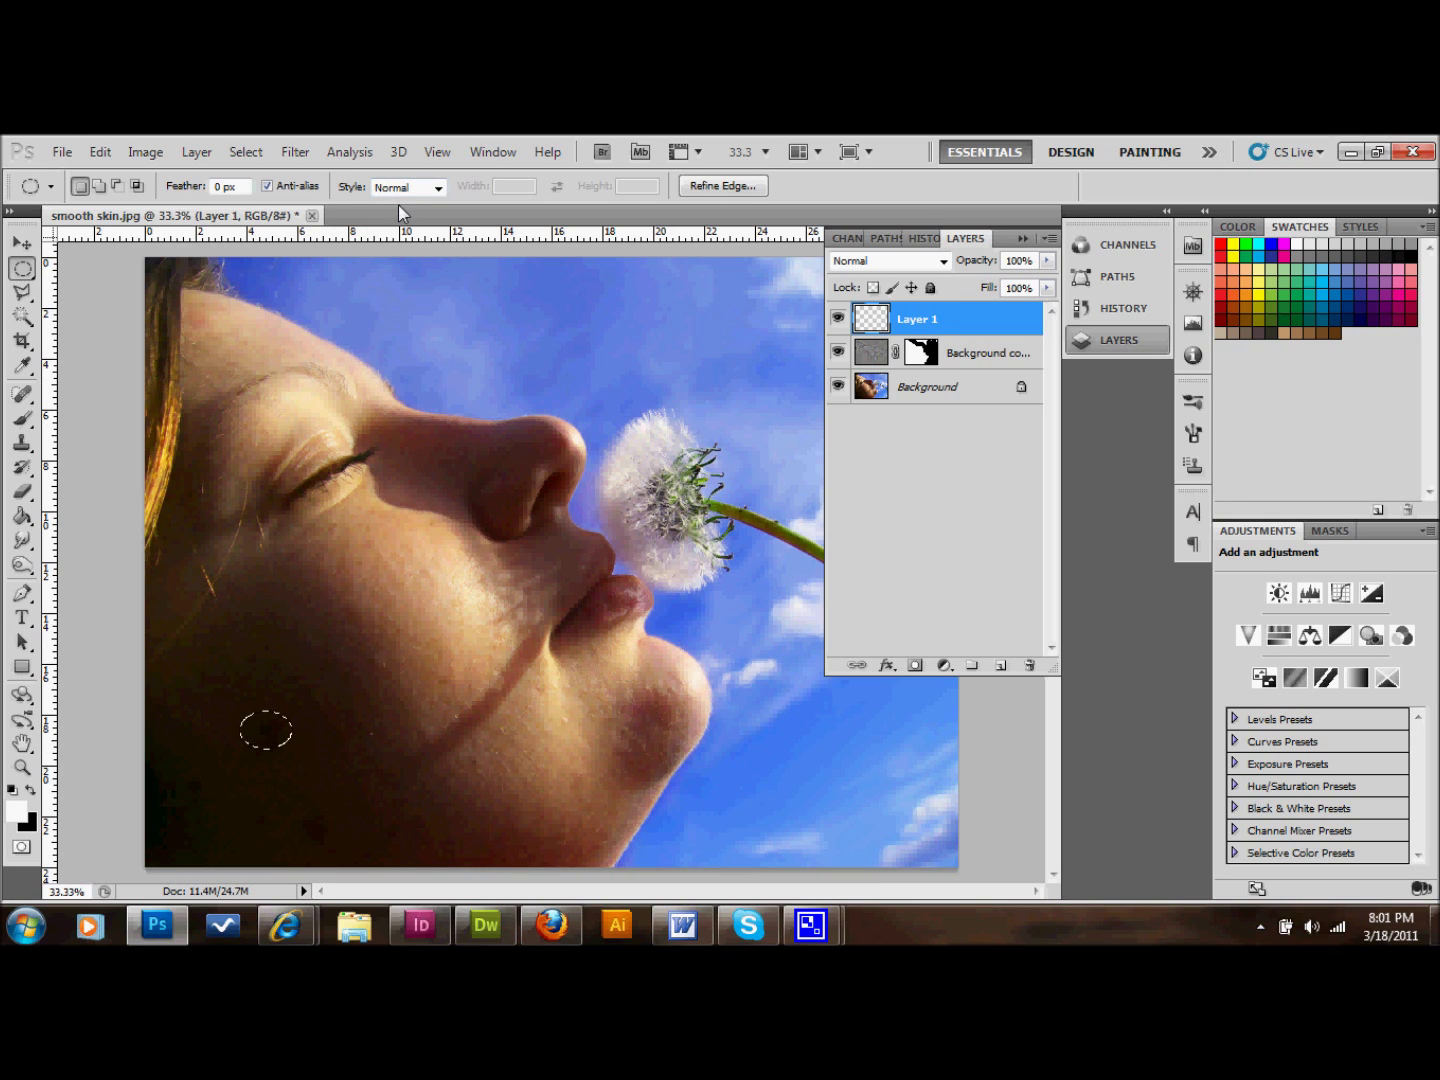
{"action": "left_click", "coordinate": [111, 153]}
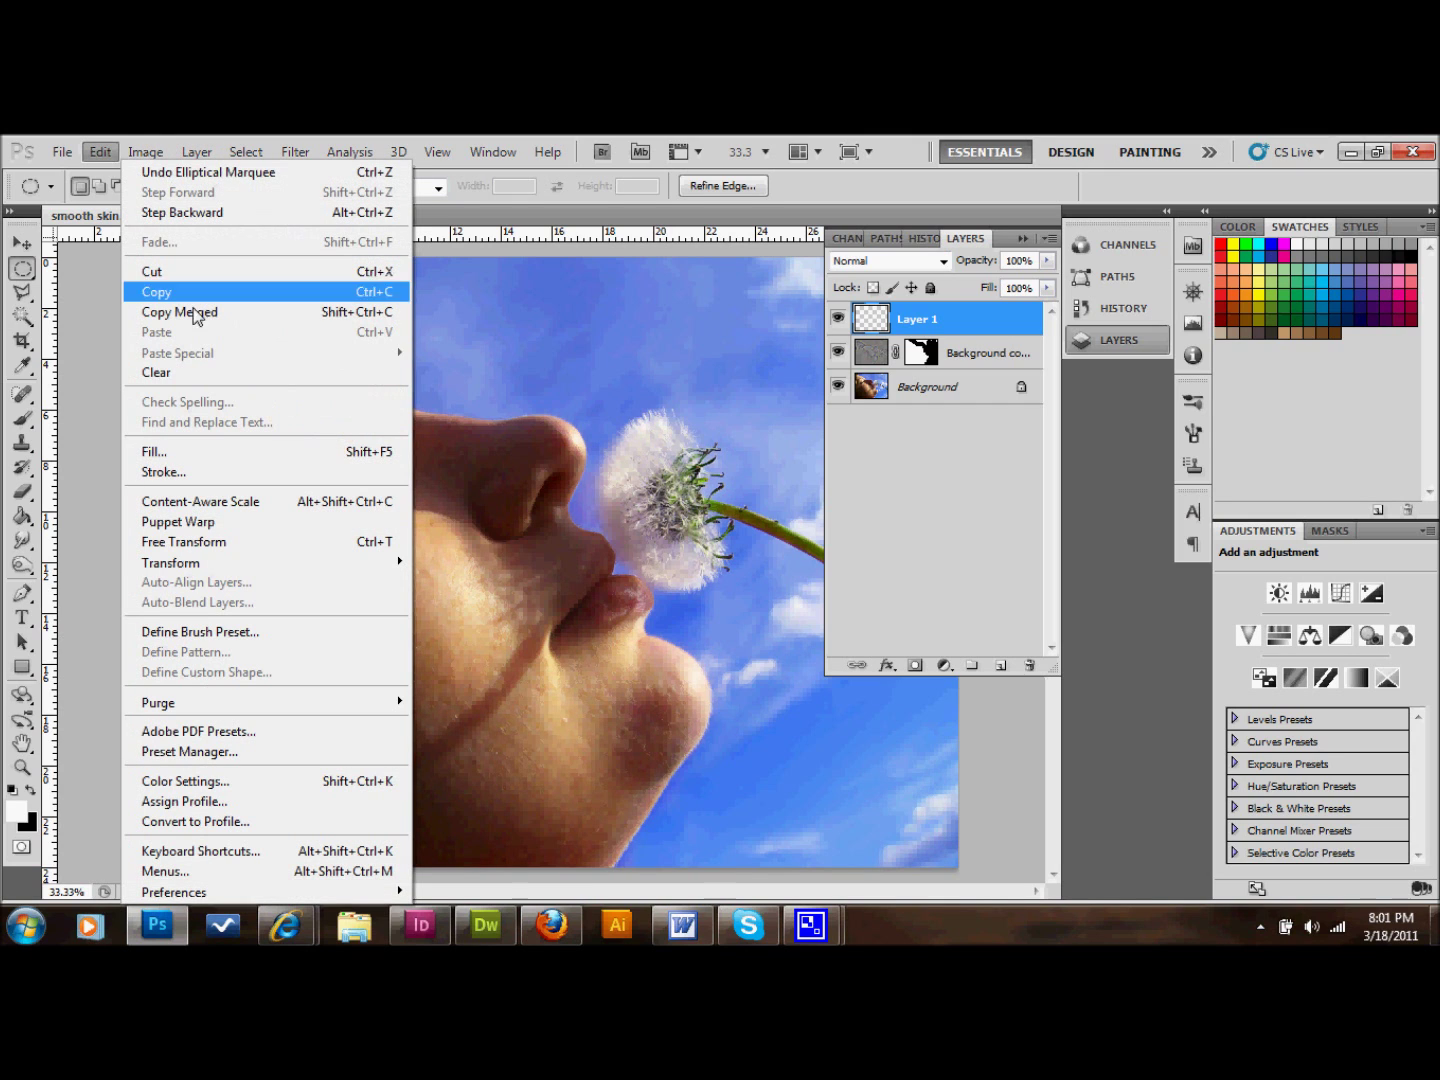
- Try a Content-Aware fill on the oval, dismiss the error, and pick an 80 px Clone Stamp
{"action": "left_click", "coordinate": [222, 455]}
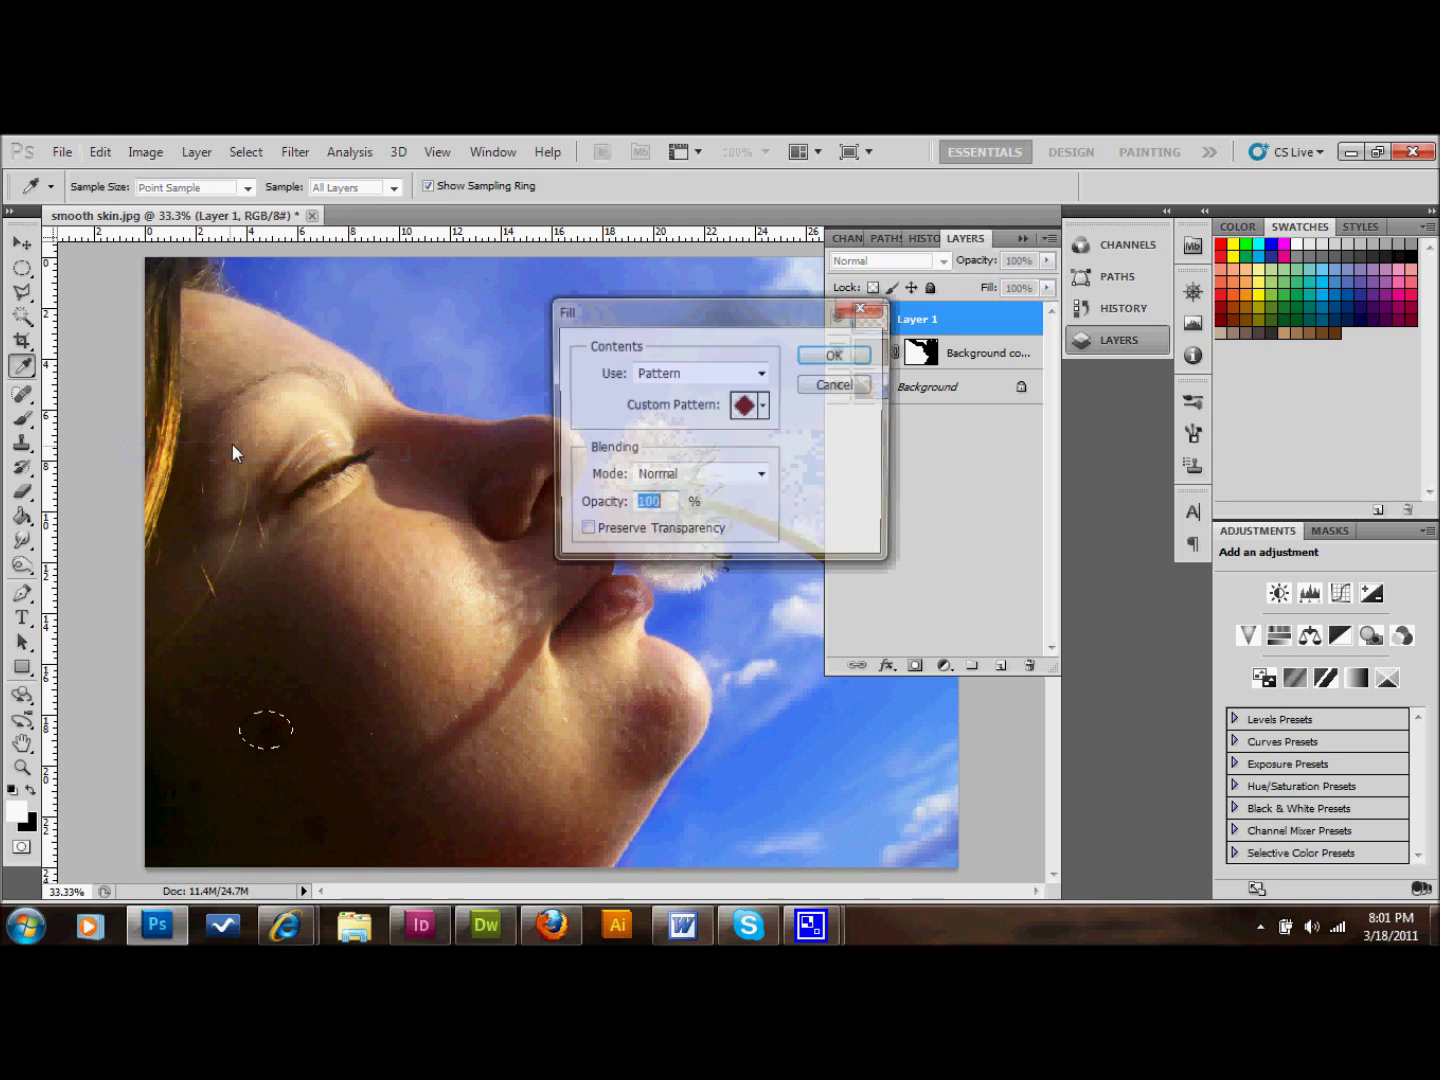
{"action": "left_click", "coordinate": [702, 374]}
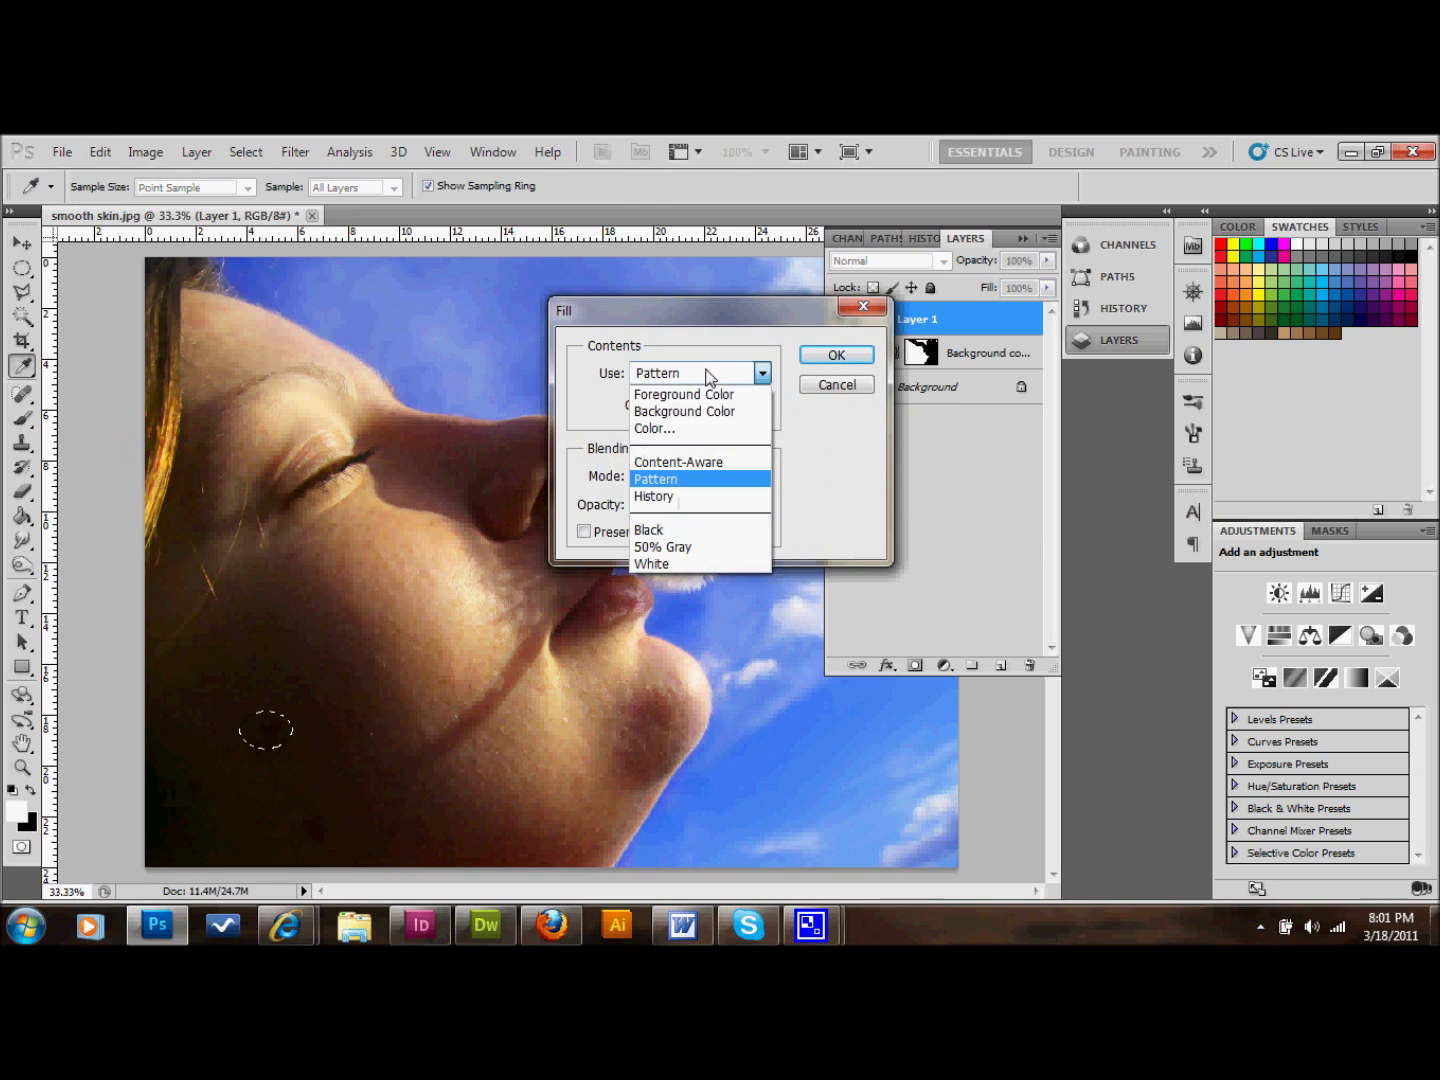
{"action": "left_click", "coordinate": [694, 462]}
{"action": "left_click", "coordinate": [837, 356]}
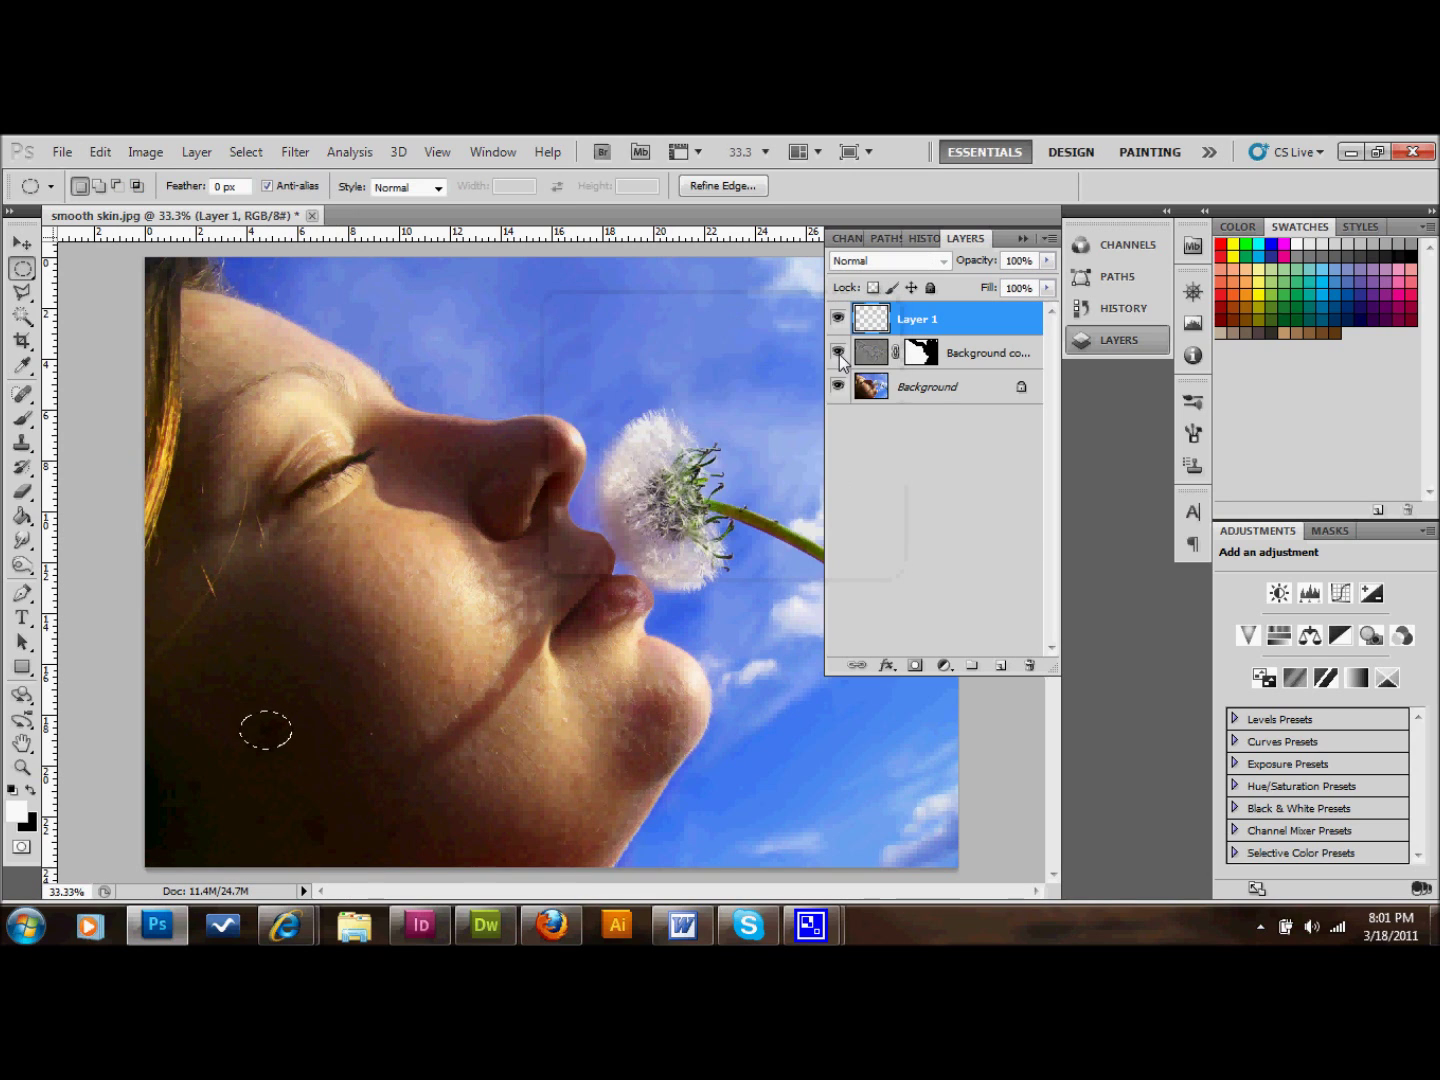
{"action": "left_click", "coordinate": [713, 446]}
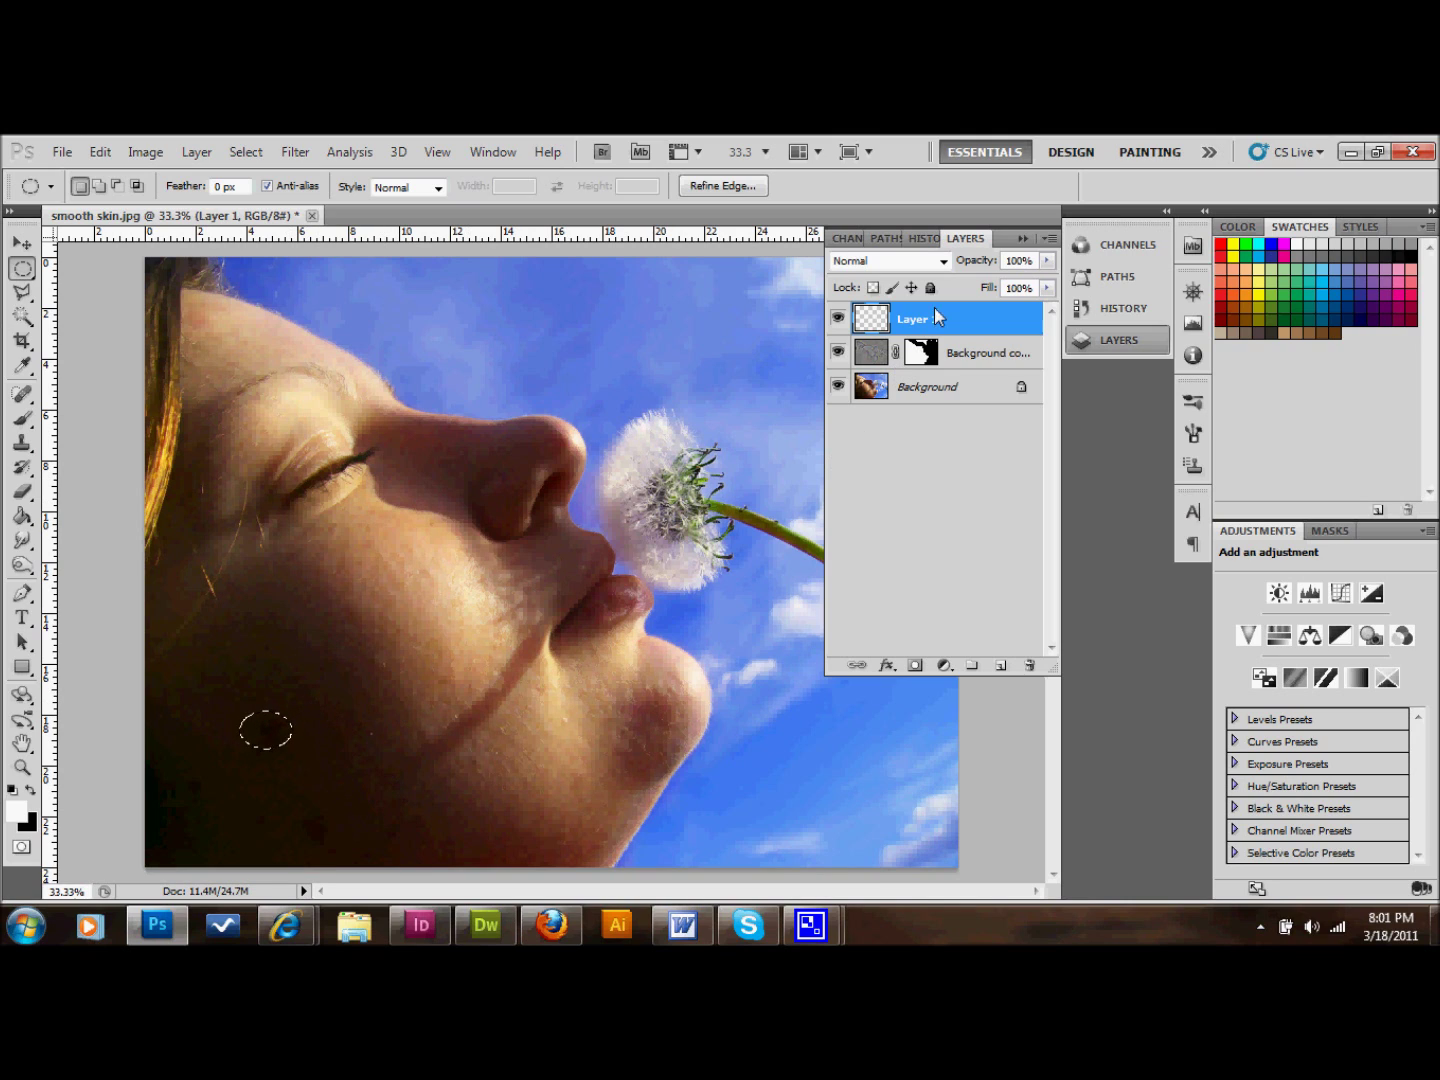
{"action": "left_click", "coordinate": [22, 444]}
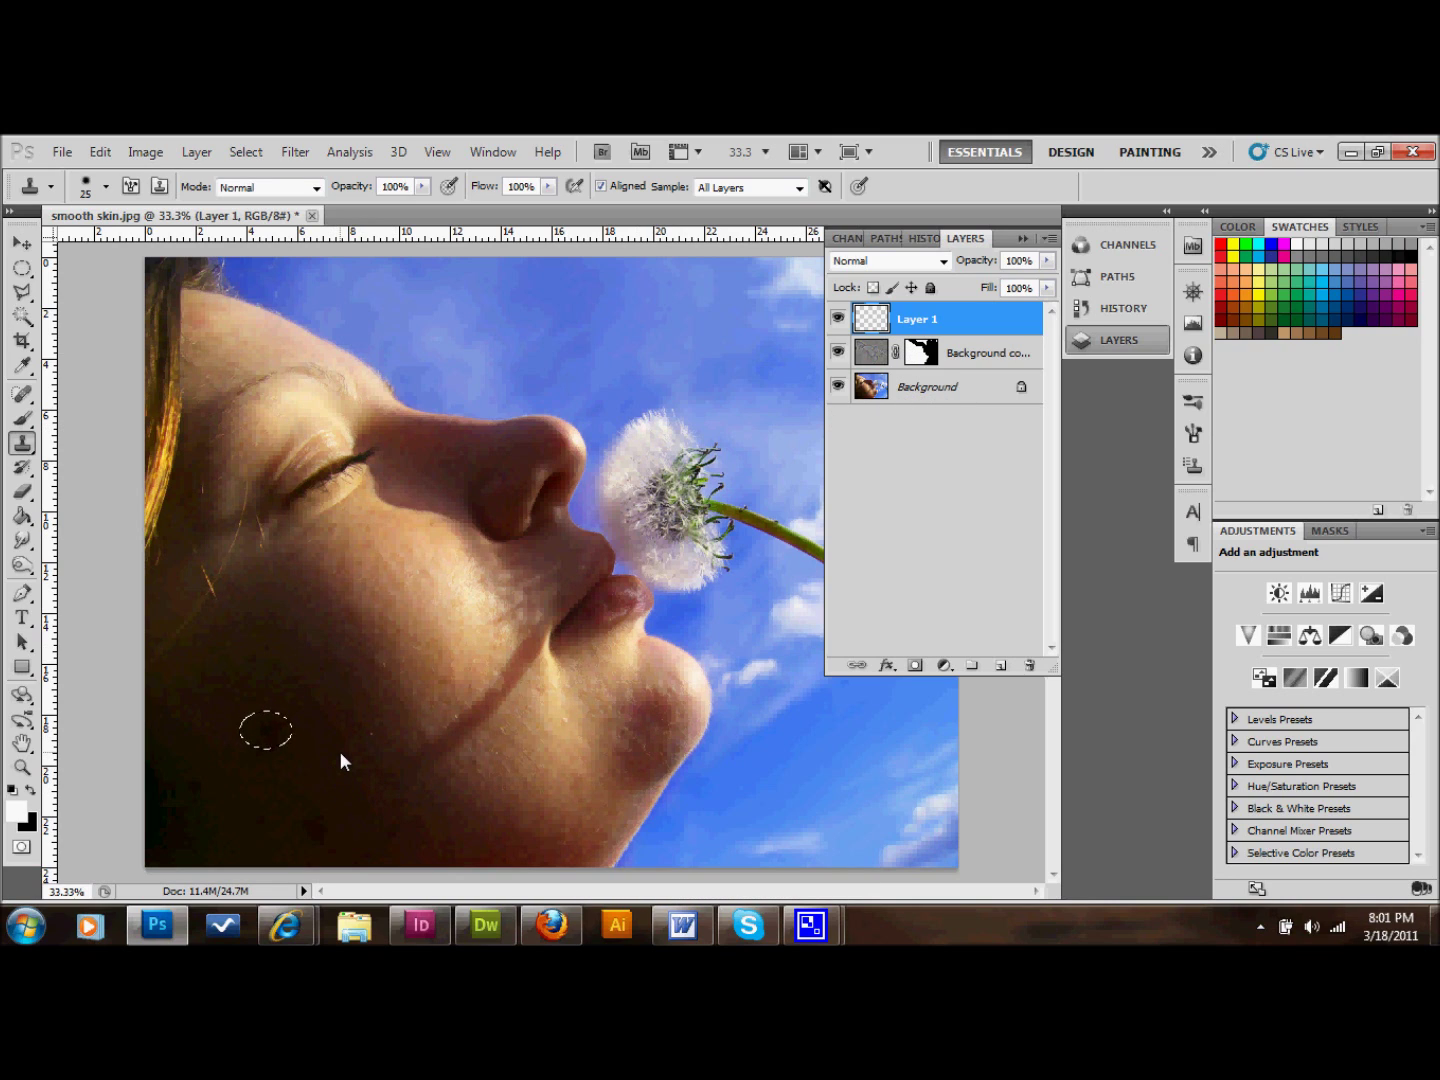
{"action": "key", "text": "bracketright"}
{"action": "key", "text": "bracketright"}
{"action": "key", "text": "bracketright"}
{"action": "key", "text": "bracketright"}
{"action": "key", "text": "bracketright"}
{"action": "key", "text": "bracketright"}
- Give the Clone Stamp brush 0% hardness and a 150 px size for cloning the cheek skin
{"action": "left_click", "coordinate": [103, 187]}
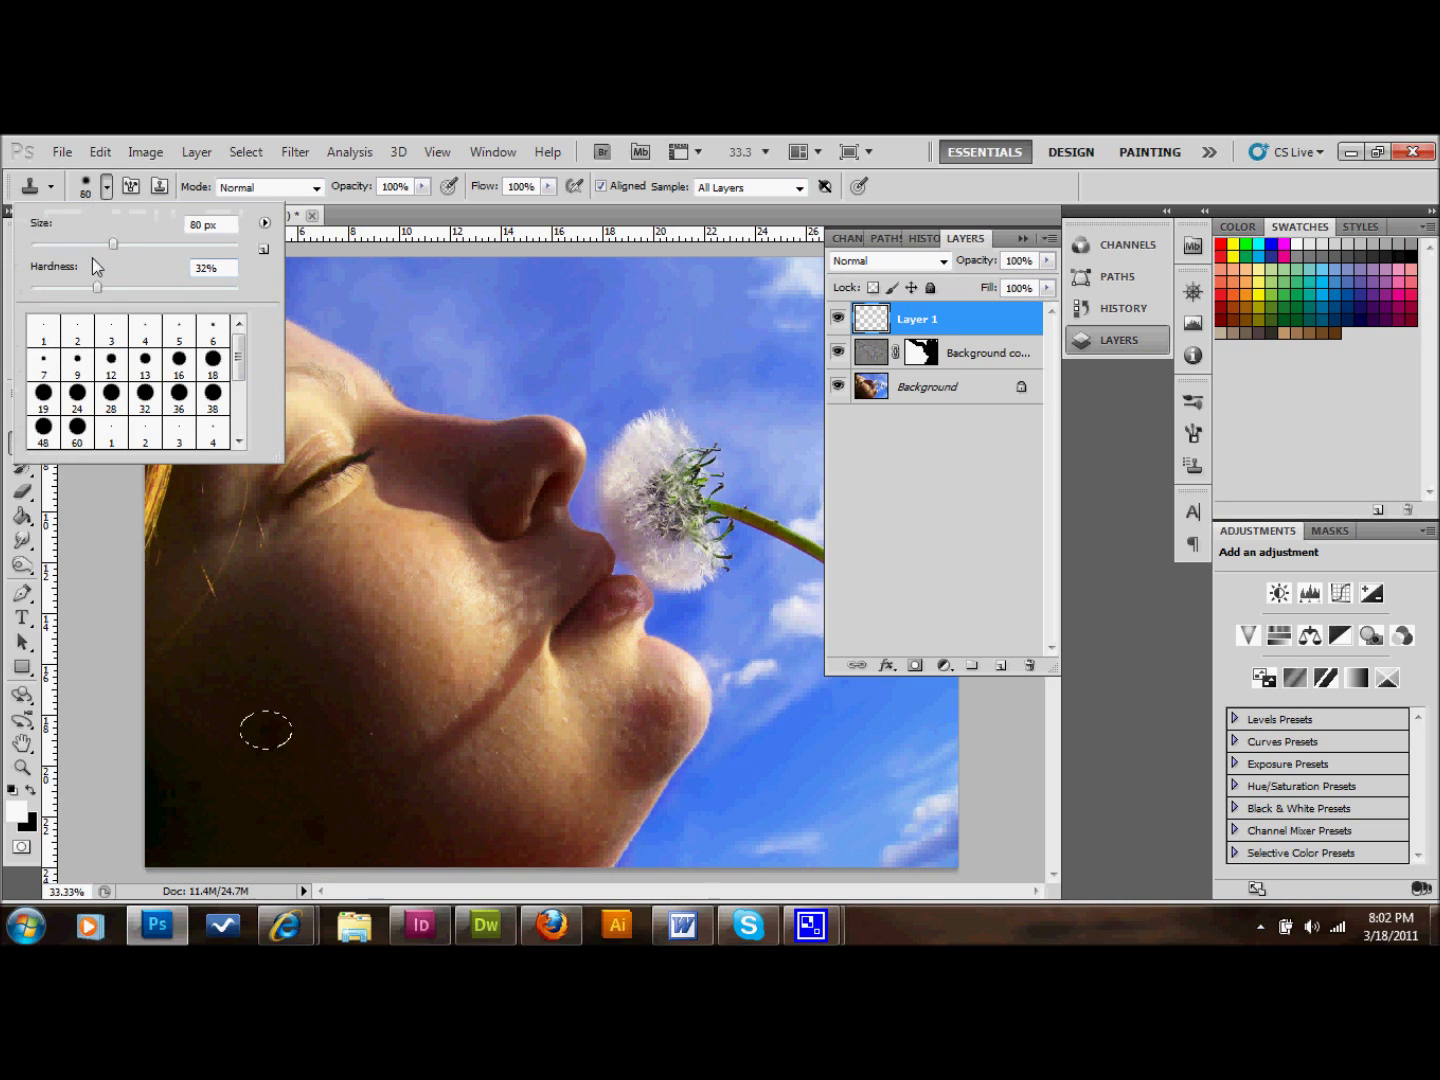
{"action": "left_click_drag", "start_coordinate": [98, 288], "coordinate": [16, 293]}
{"action": "key", "text": "Return"}
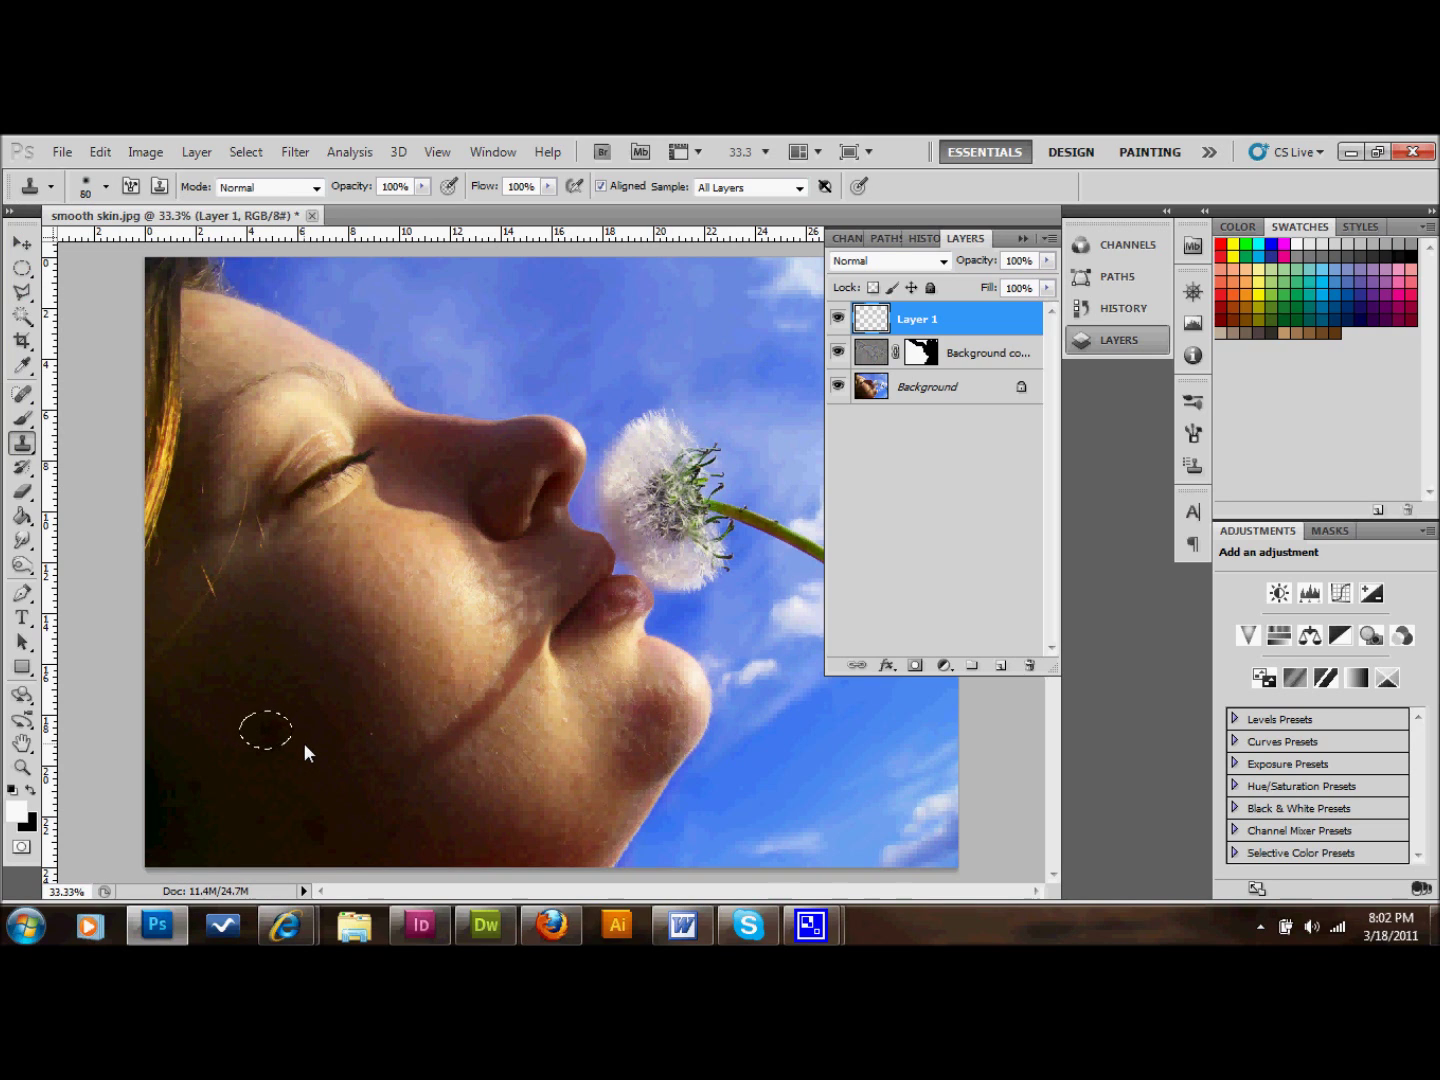
{"action": "key", "text": "bracketright"}
{"action": "key", "text": "bracketright"}
{"action": "key", "text": "bracketright"}
{"action": "key", "text": "bracketright"}
{"action": "left_click", "coordinate": [21, 264]}
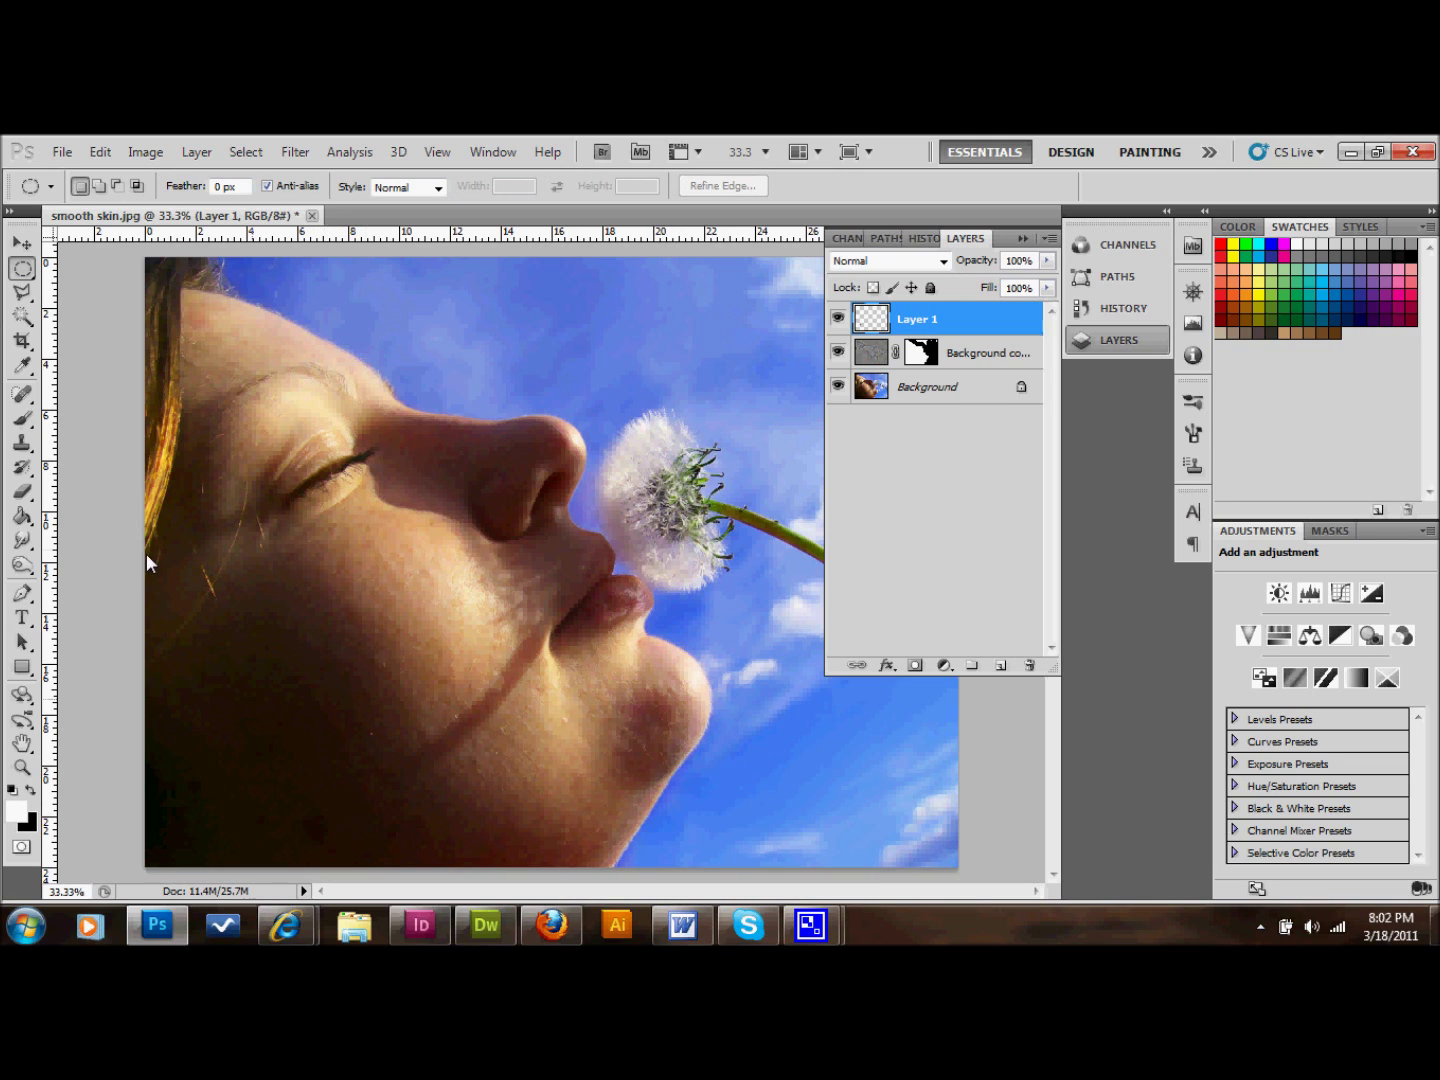
{"action": "key", "text": "s"}
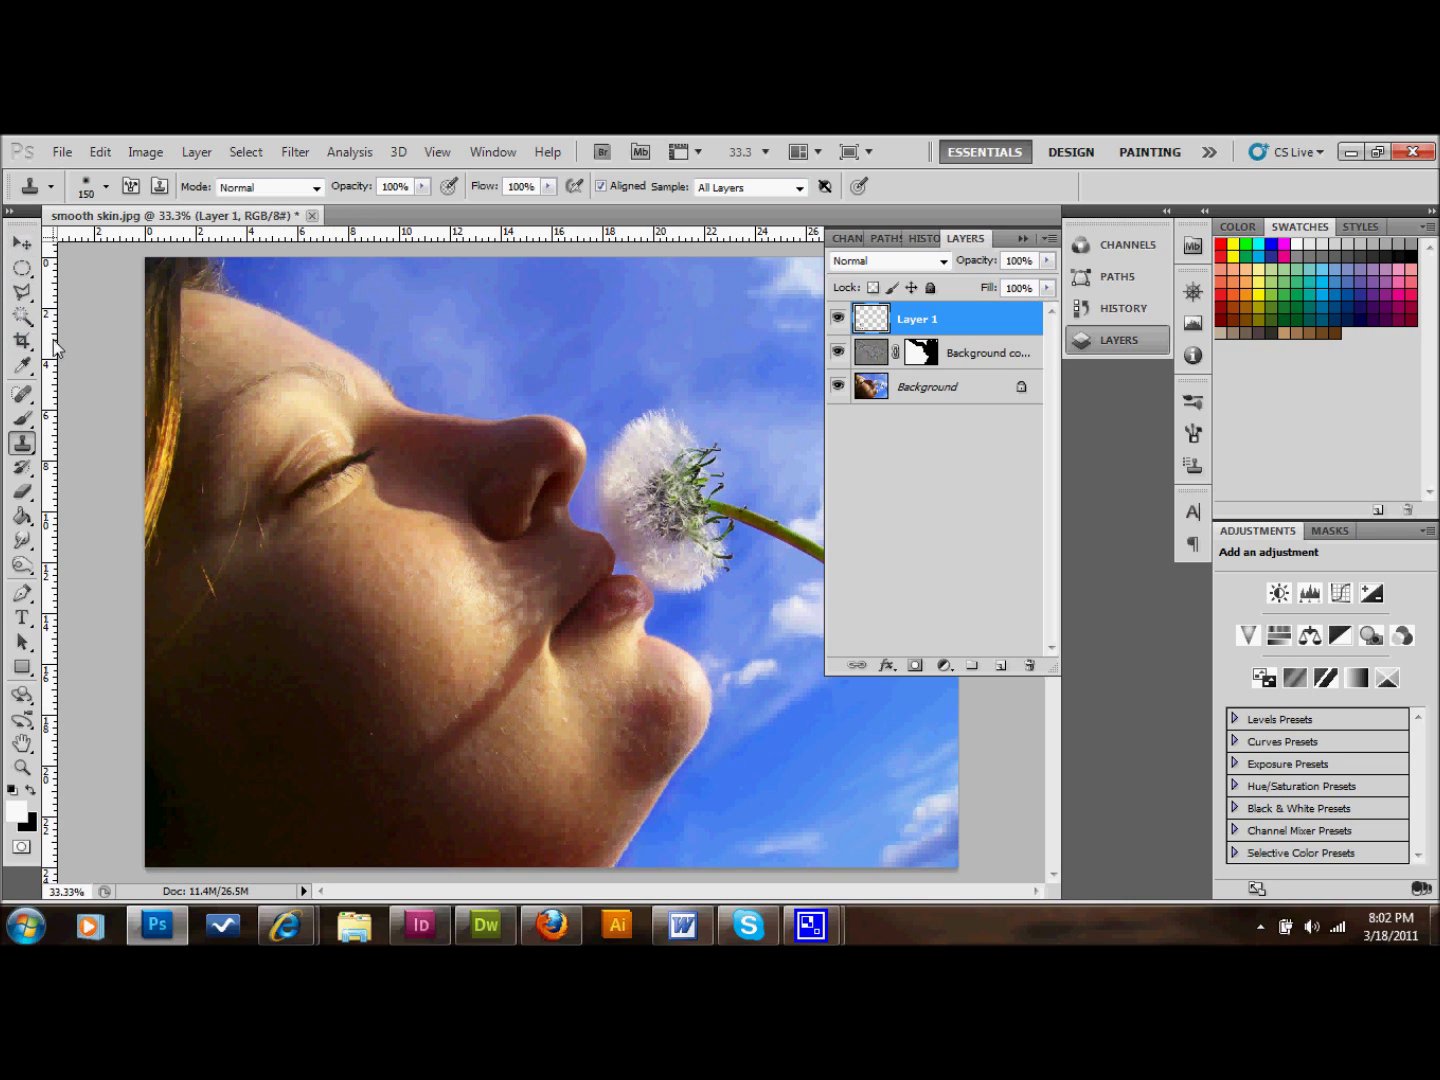
- Show the original smooth skin.jpg snapshot in the History panel for comparison
{"action": "left_click", "coordinate": [21, 246]}
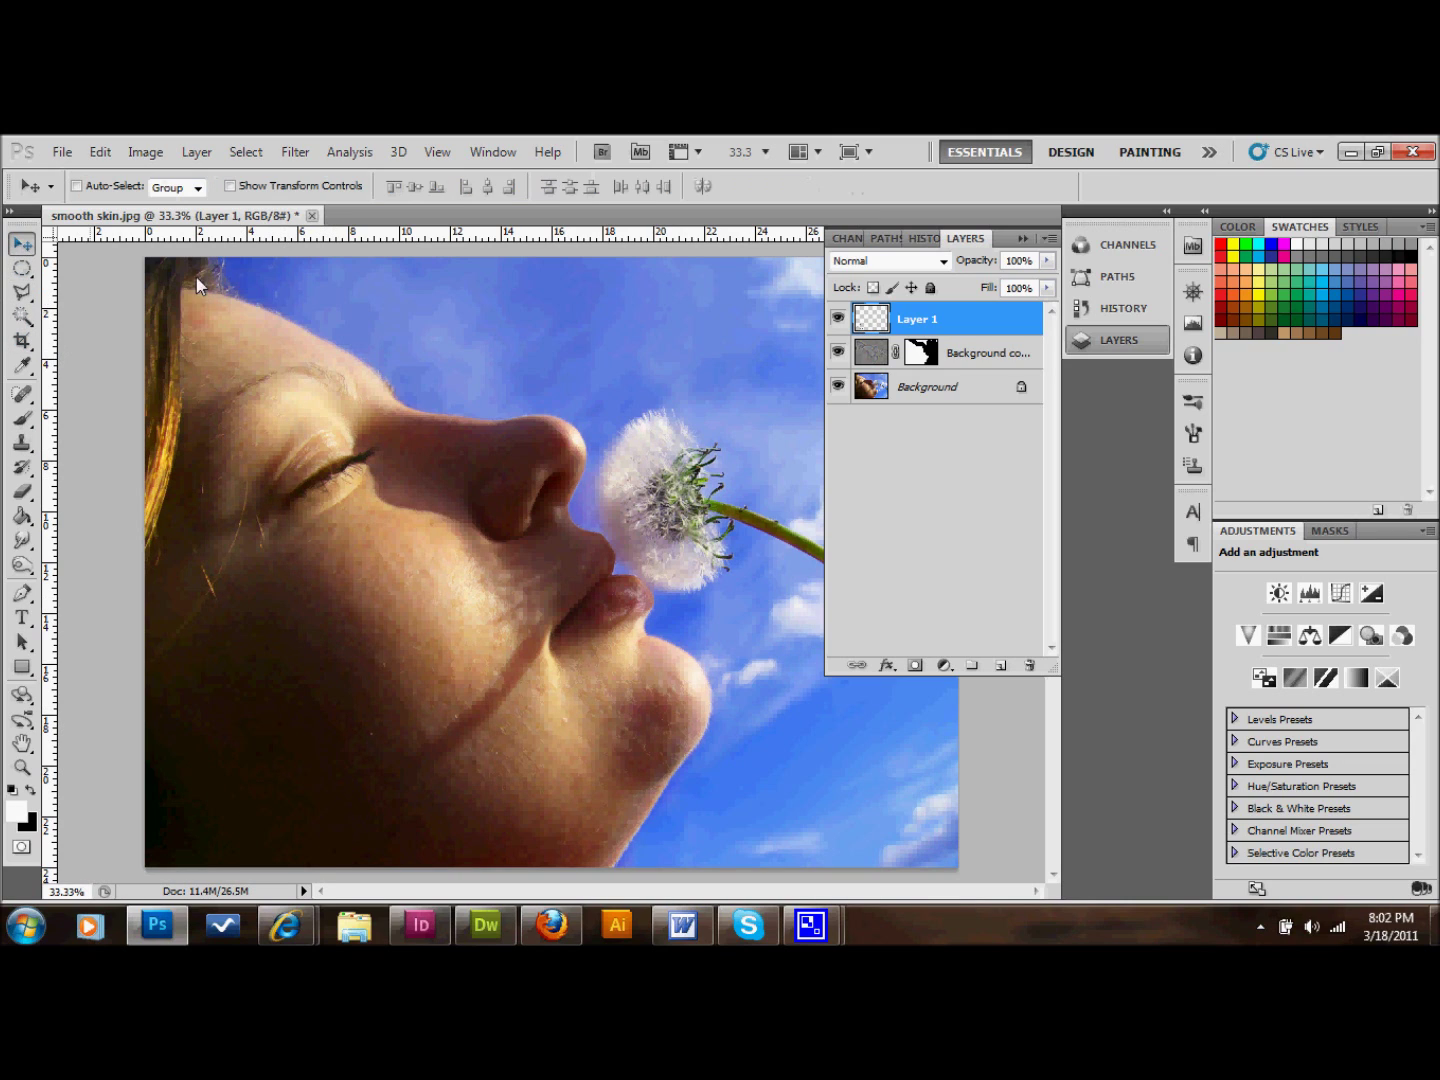
{"action": "left_click", "coordinate": [923, 239]}
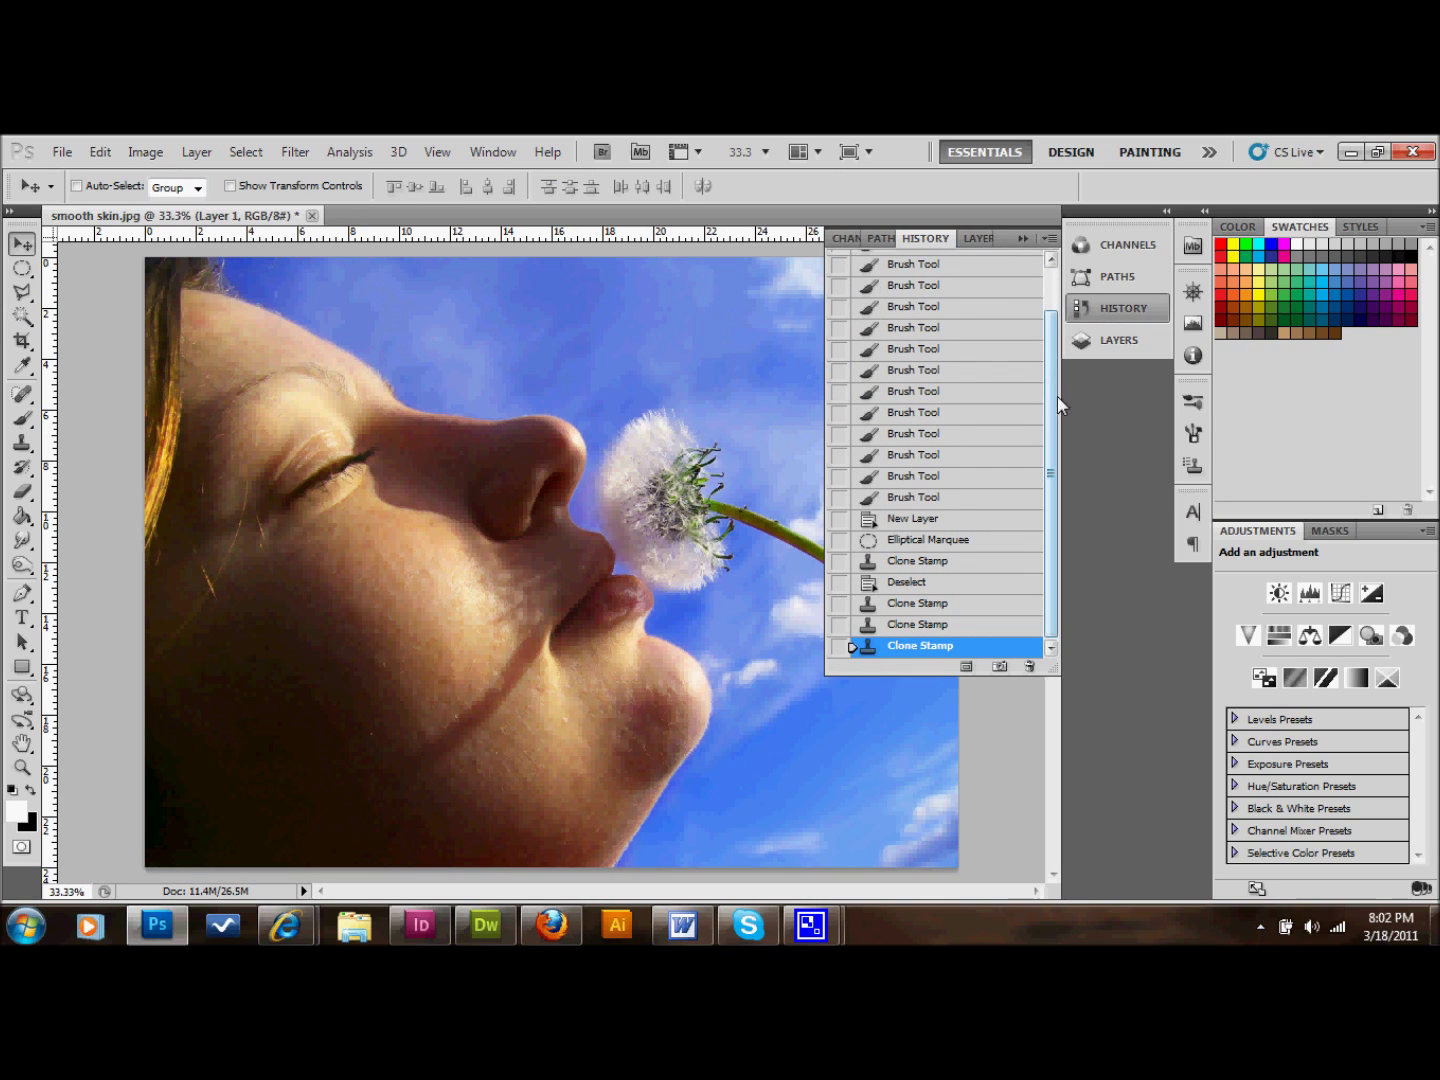
{"action": "scroll", "coordinate": [1053, 395], "scroll_direction": "up", "scroll_amount": 5}
{"action": "left_click", "coordinate": [1000, 275]}
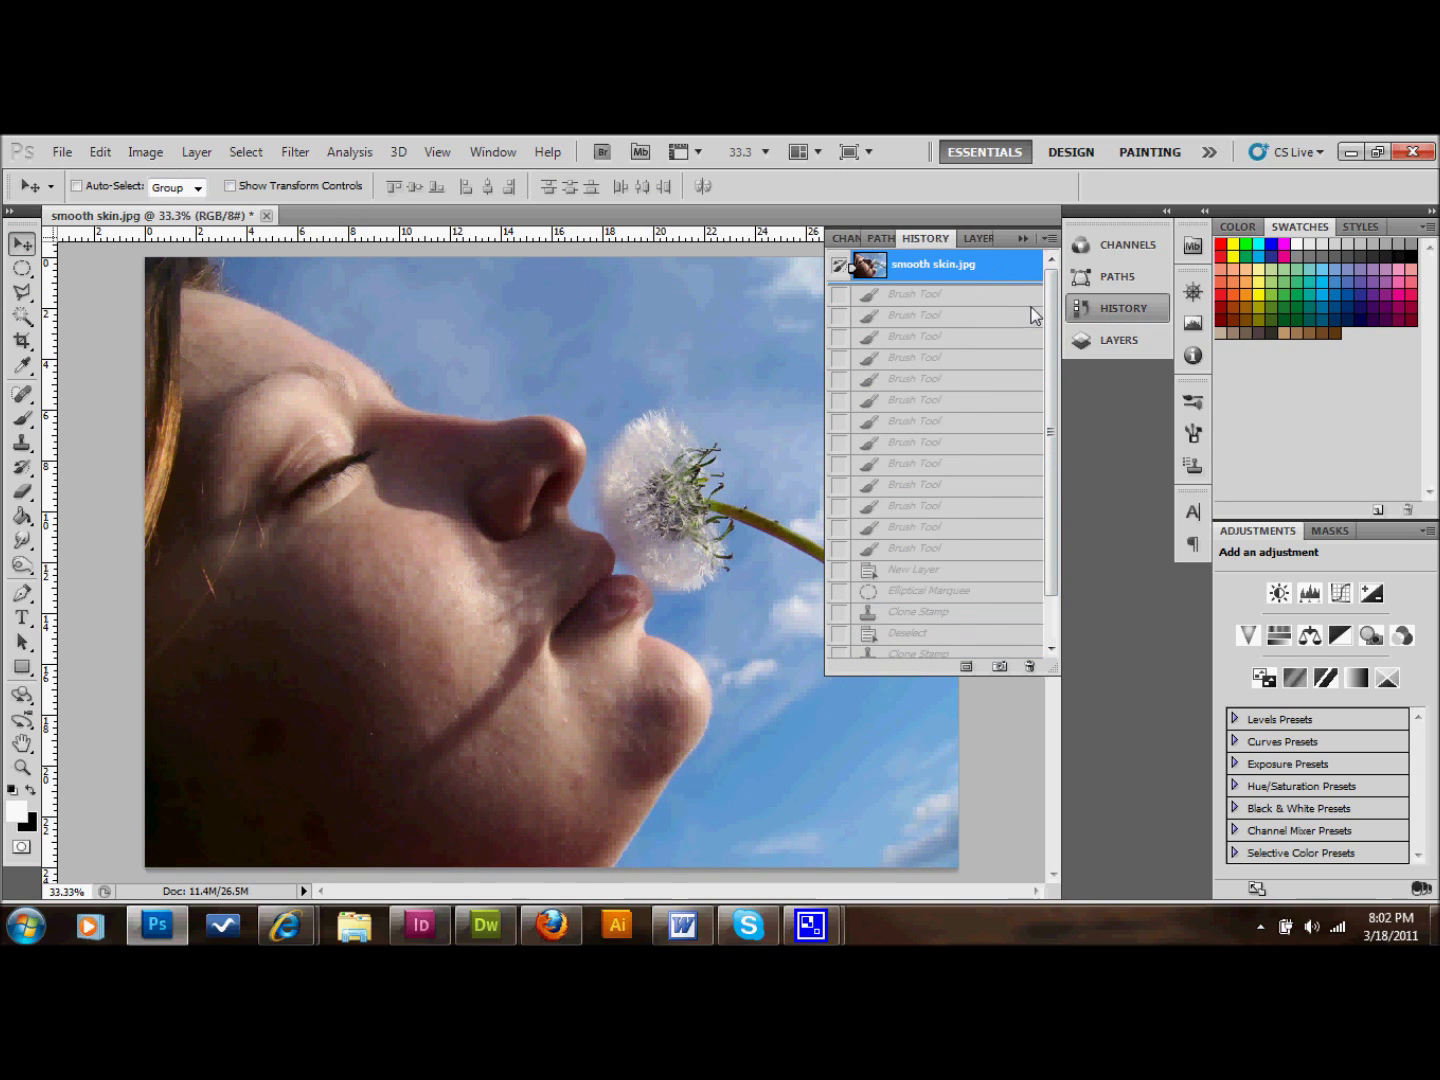
- Restore the latest Clone Stamp state and collapse the History panel
{"action": "scroll", "coordinate": [1053, 441], "scroll_direction": "down", "scroll_amount": 2}
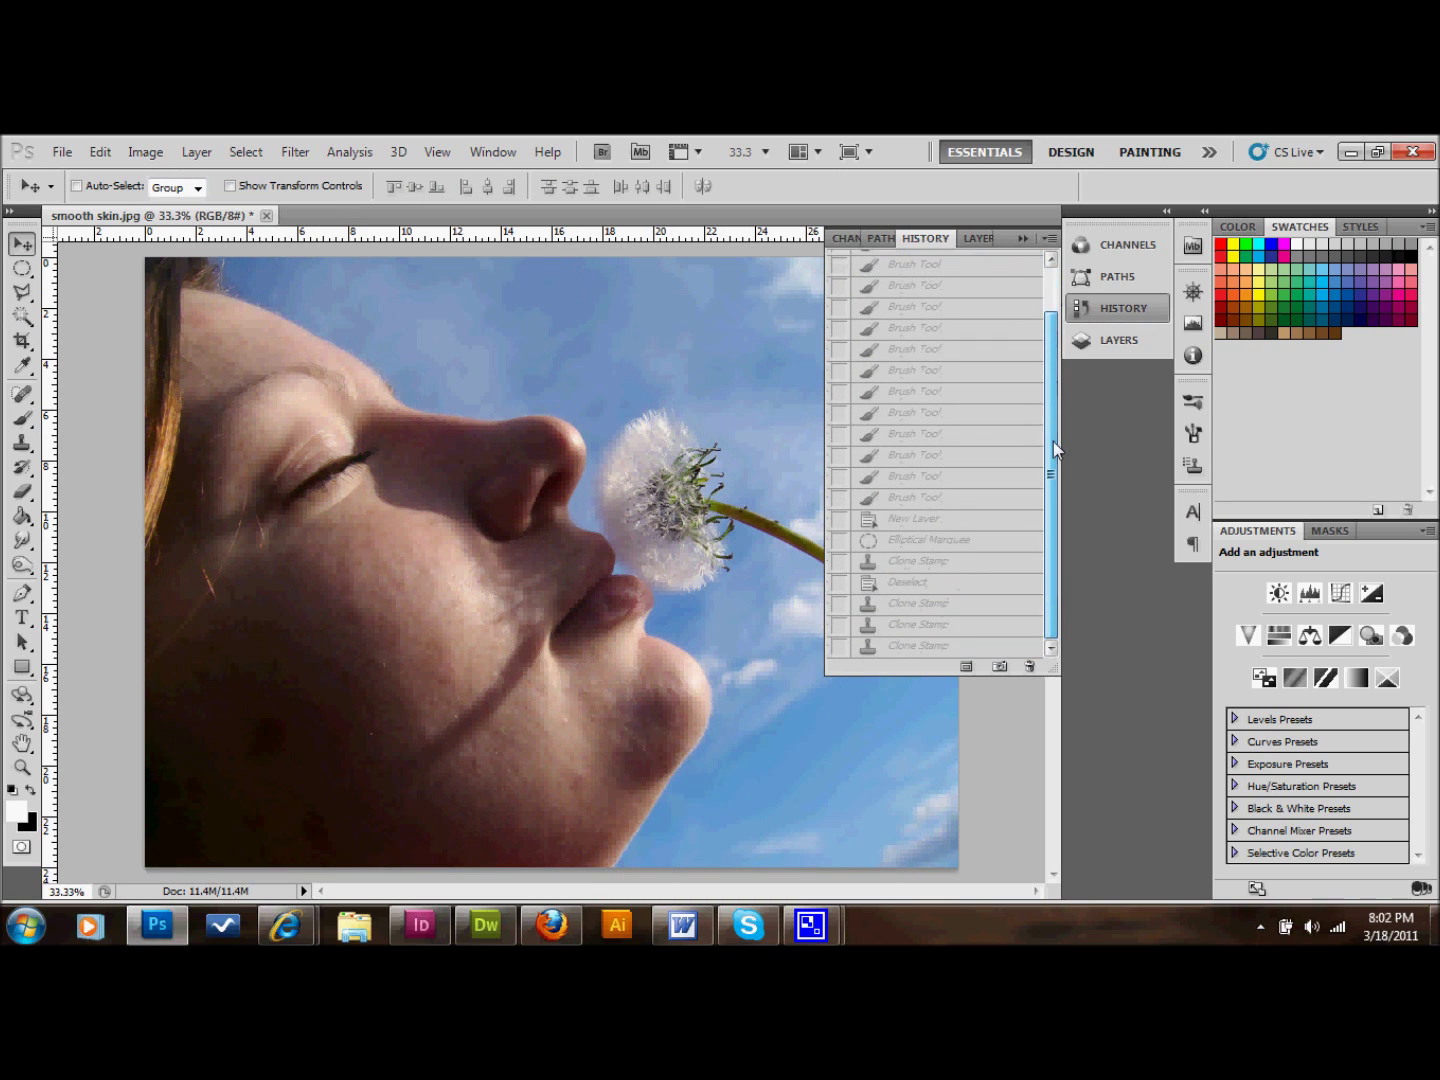
{"action": "left_click", "coordinate": [941, 647]}
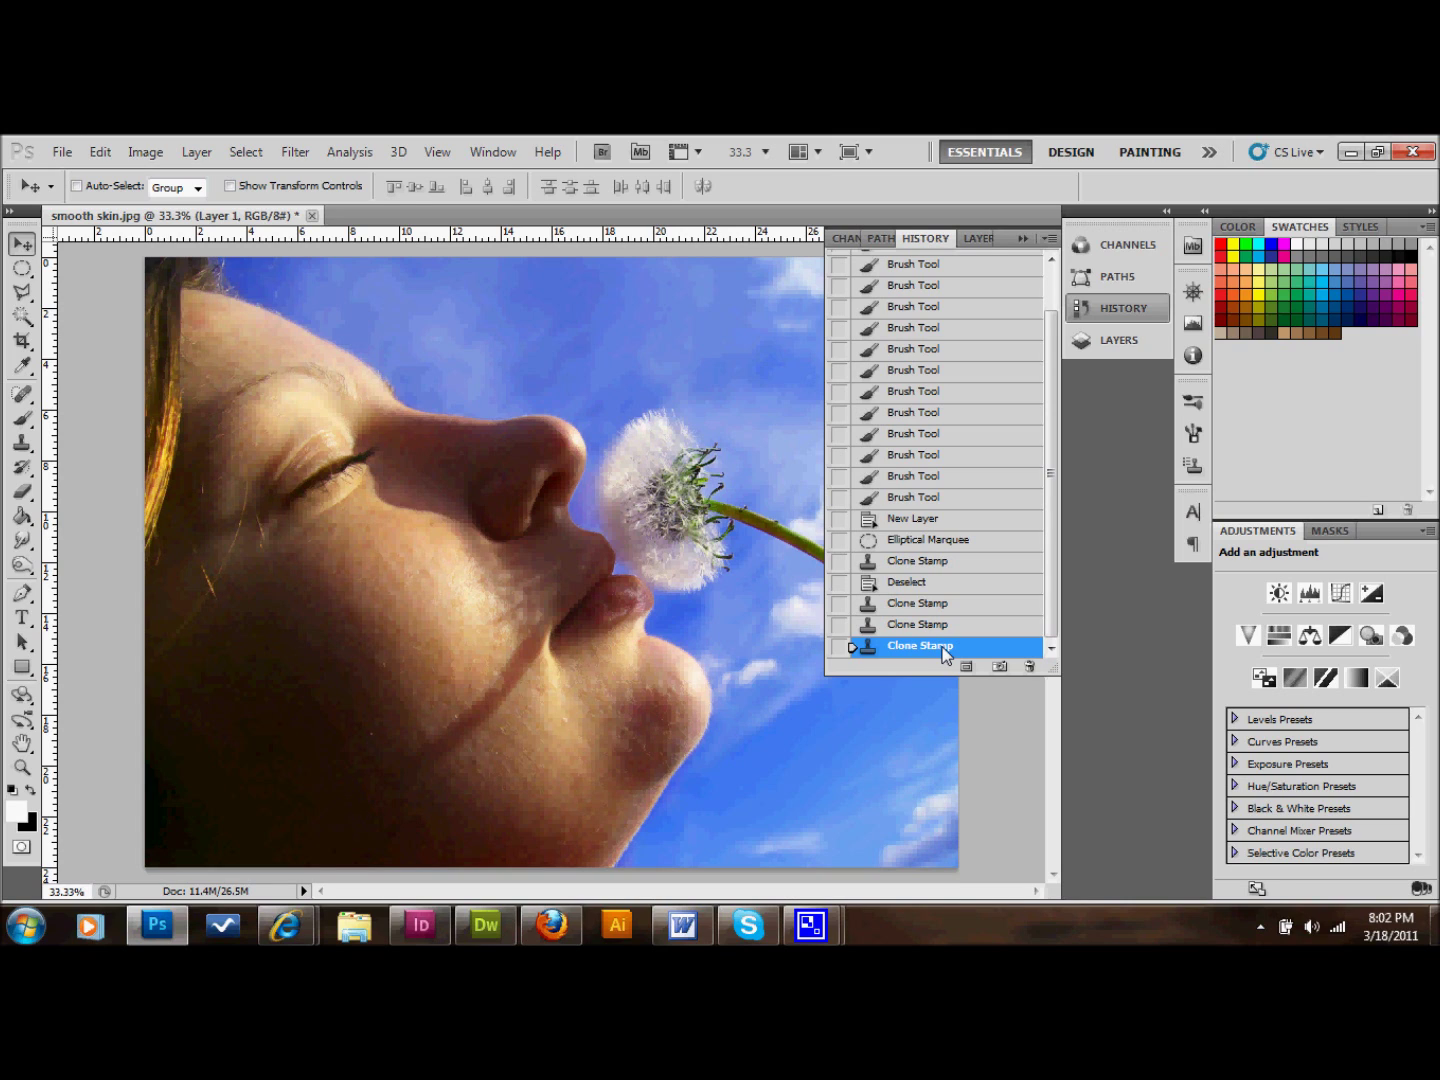
{"action": "left_click", "coordinate": [1022, 238]}
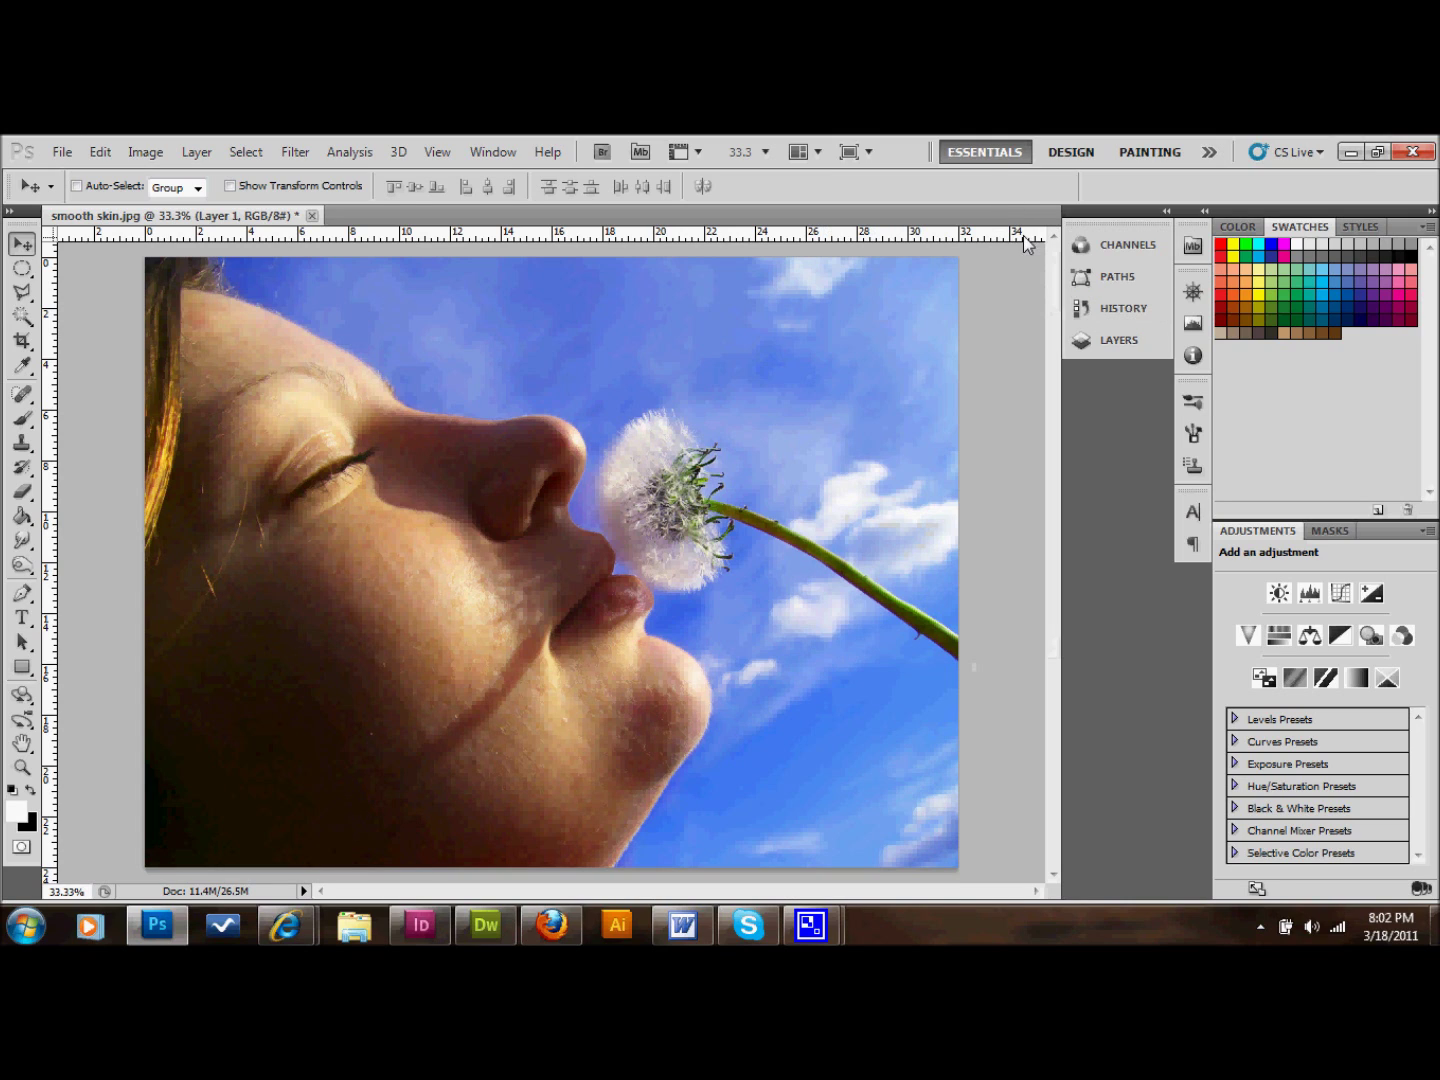